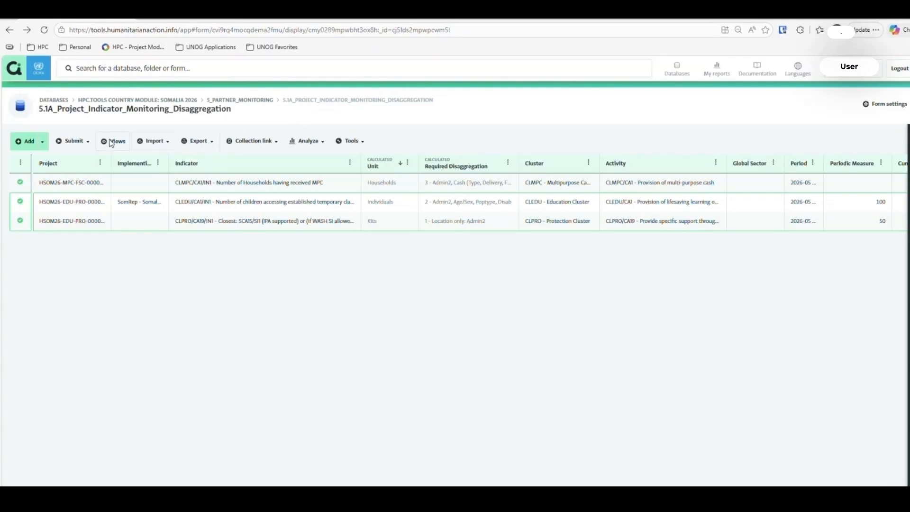
Display the shared Data upload (Default) view and add one blank record at the bottom of the table.
click(113, 141)
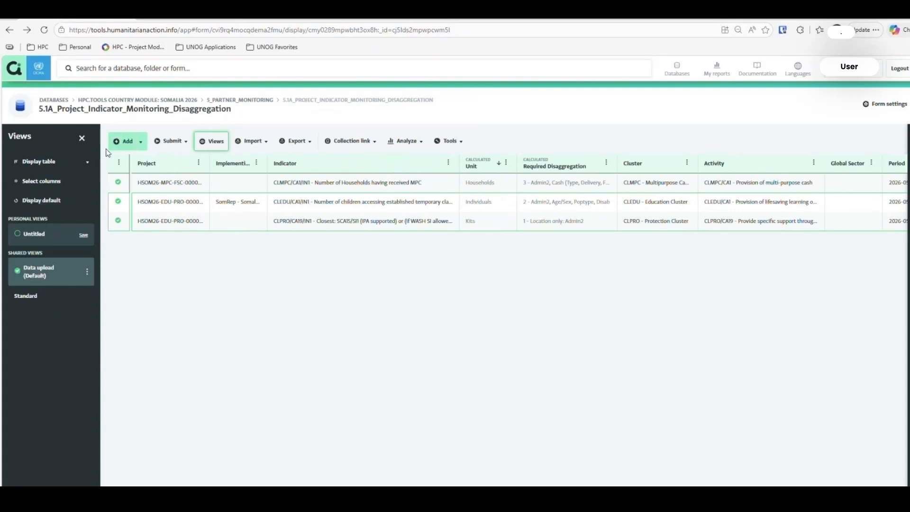
click(41, 268)
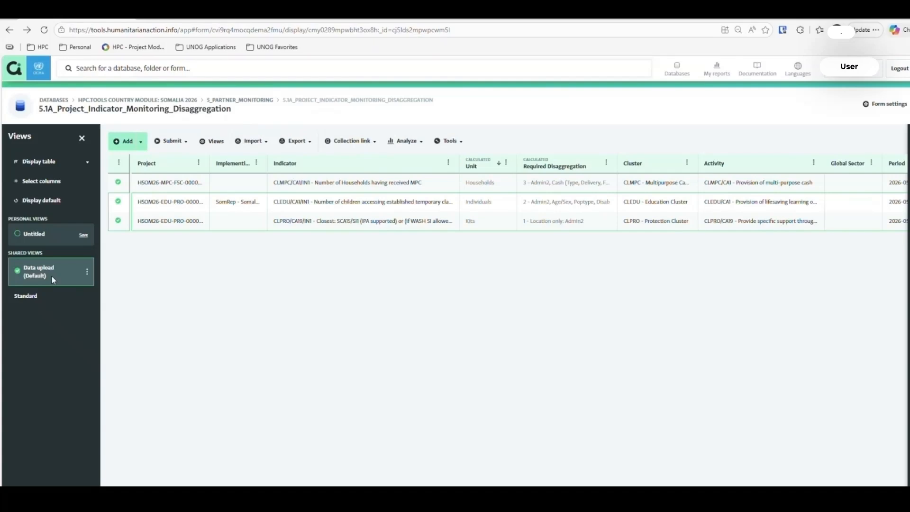
click(141, 146)
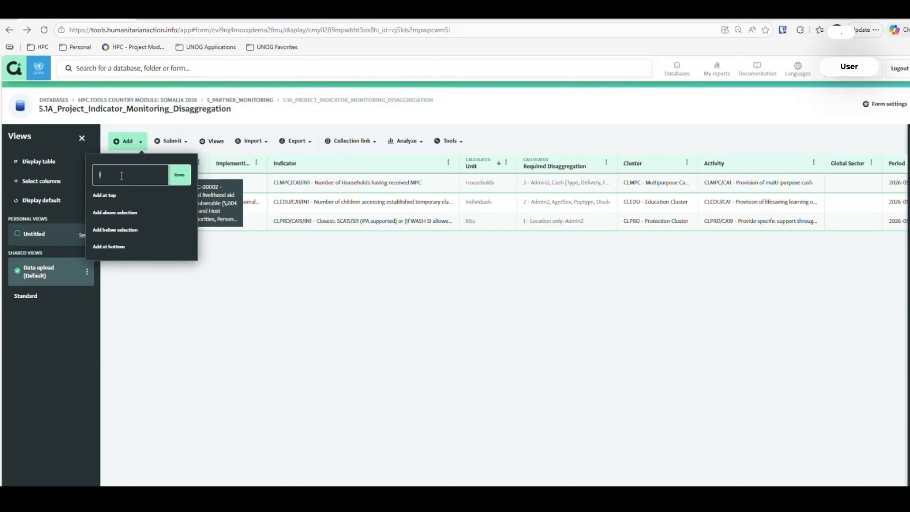
click(116, 248)
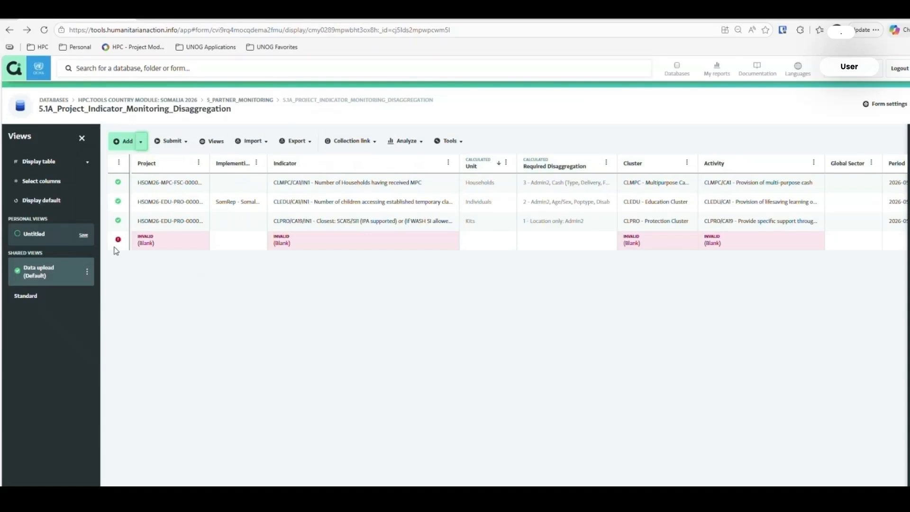
Assign the new record to project HSOM26-EDU-PRO-00001 with SomRep - Somalia Resilience Program as implementing partner.
click(123, 248)
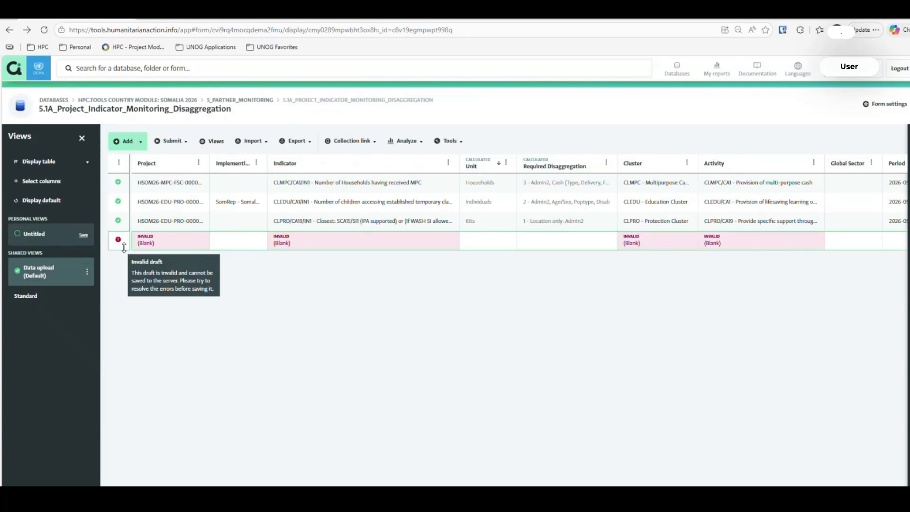
click(180, 243)
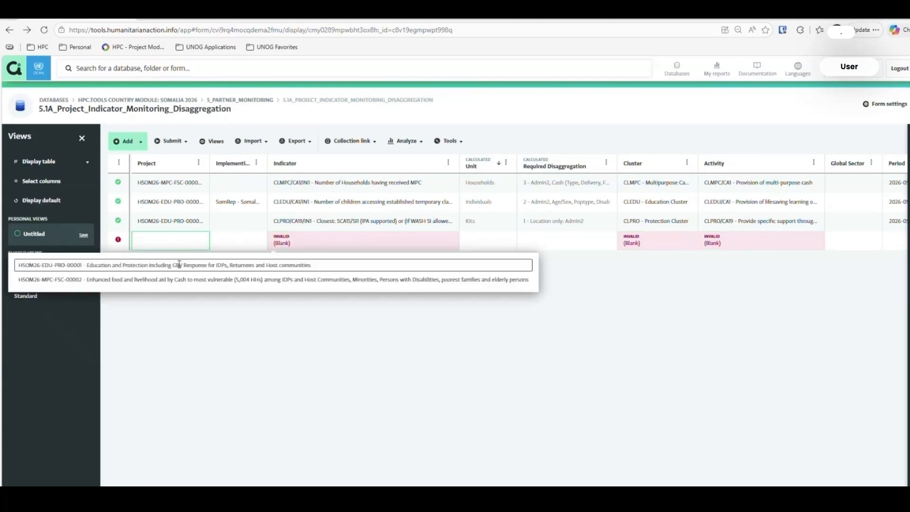
click(180, 266)
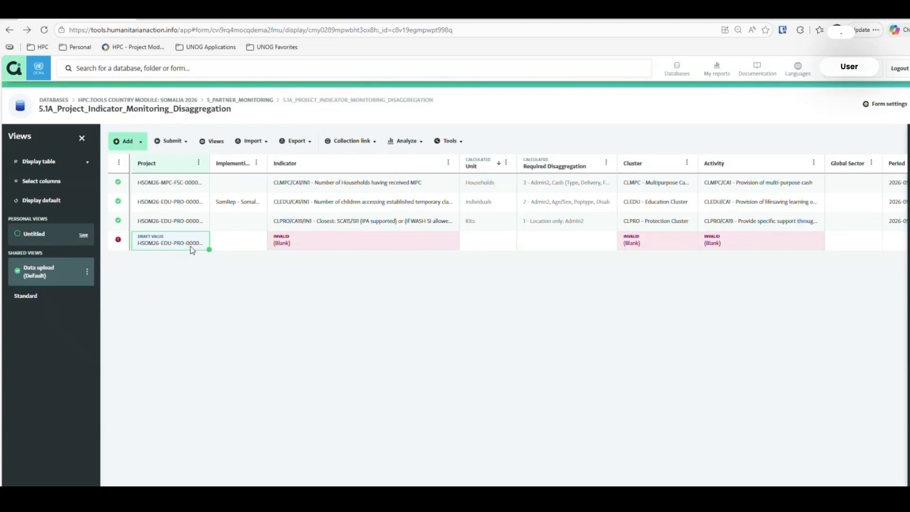
double_click(233, 241)
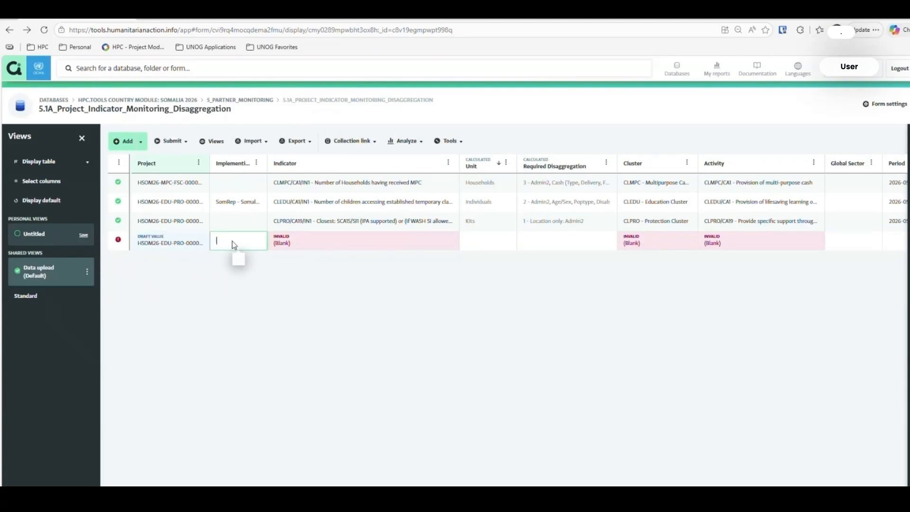
click(237, 264)
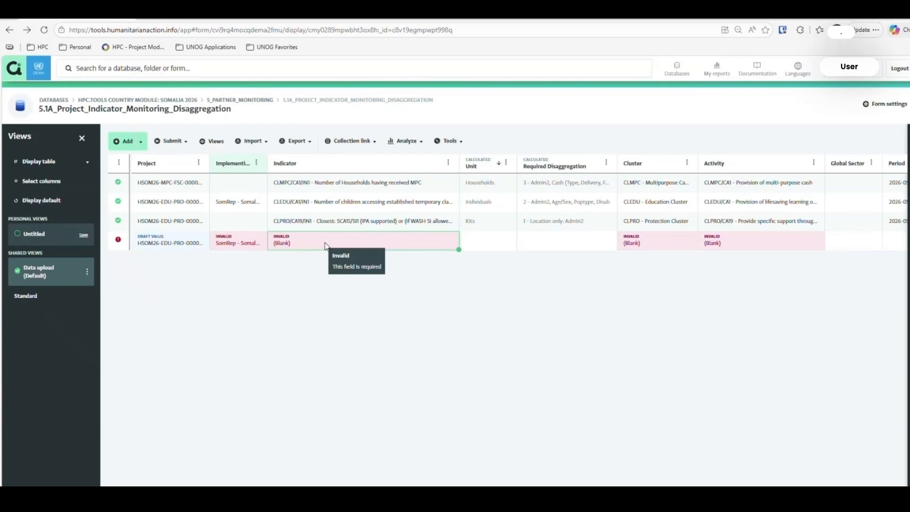
Set the new record's indicator to CLEDU/CA1/IN1 - Number of children accessing established temporary classrooms, and check its required disaggregation.
double_click(326, 245)
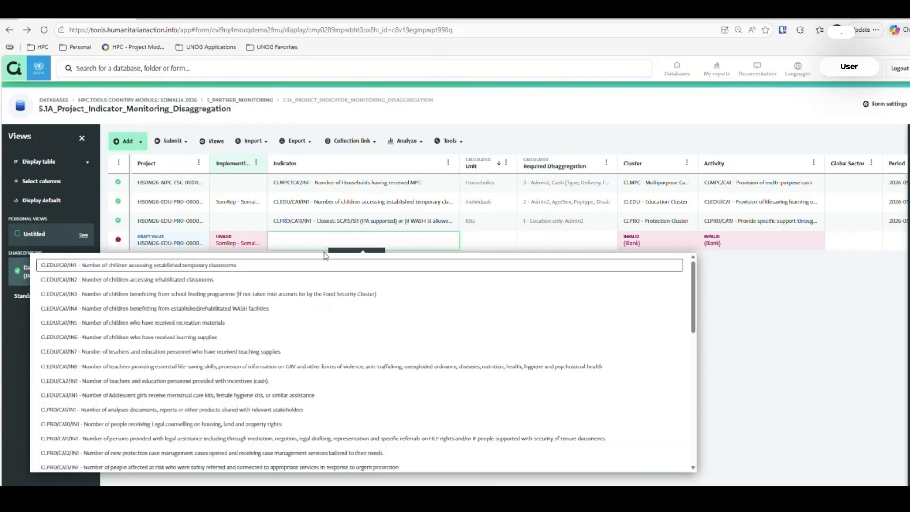
click(234, 266)
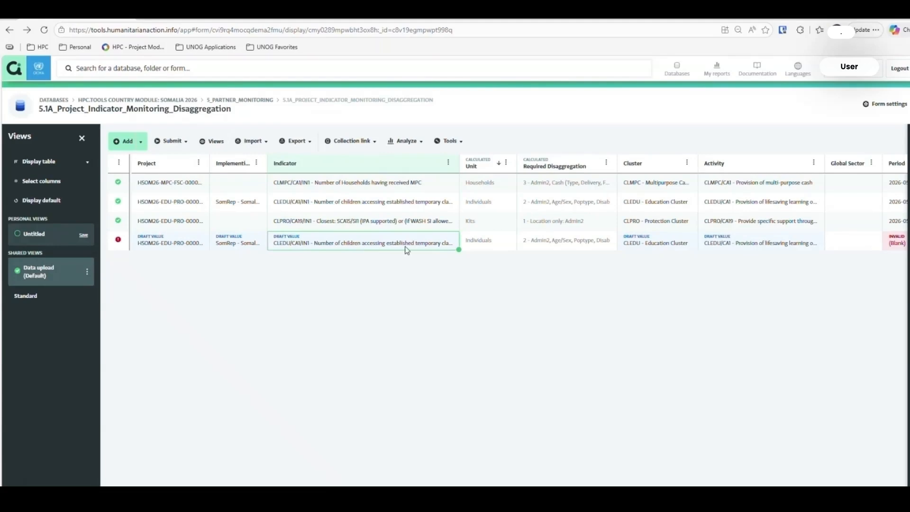
mouse_move(550, 247)
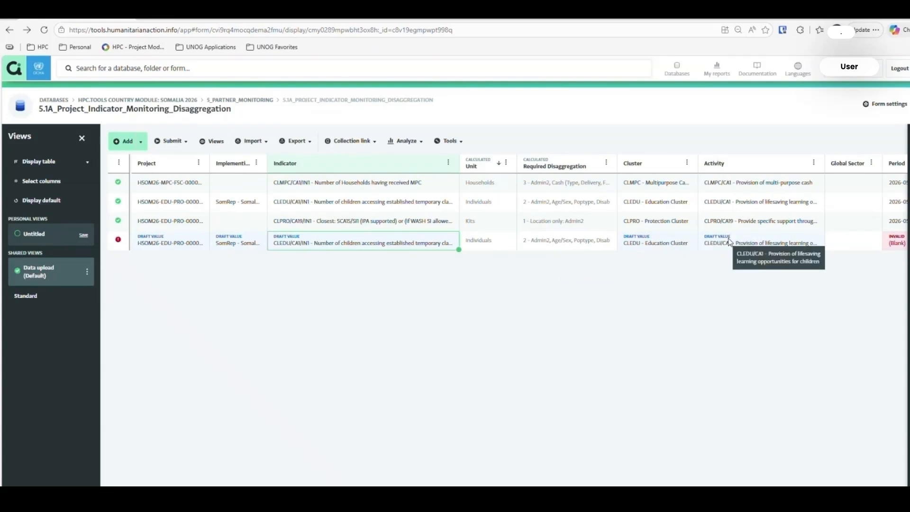
click(550, 169)
click(564, 242)
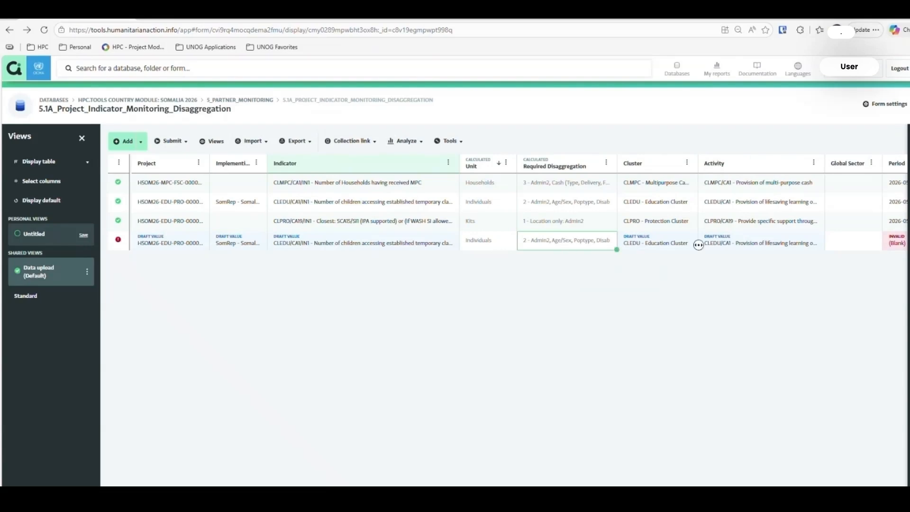
Try setting the draft record's Global Sector to GSCEDU - Education and clear that field value again.
scroll(729, 244, right, 3)
scroll(729, 244, right, 5)
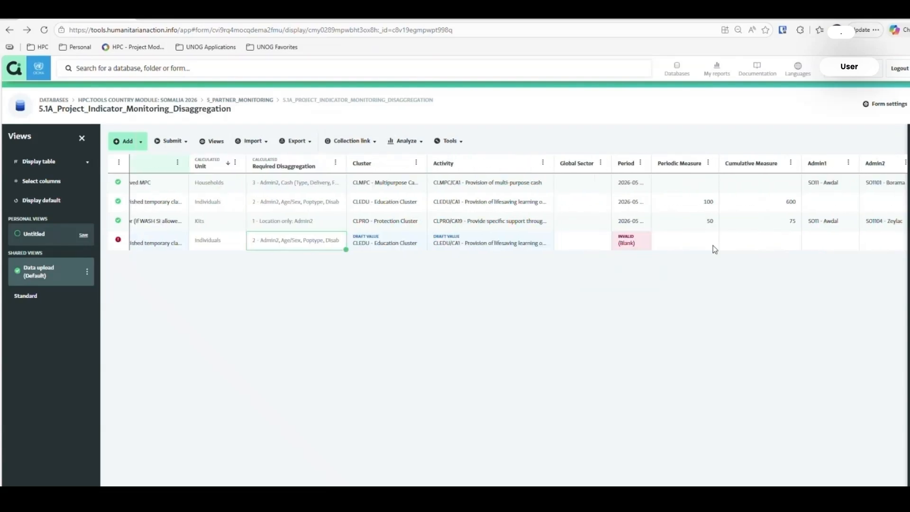
click(604, 246)
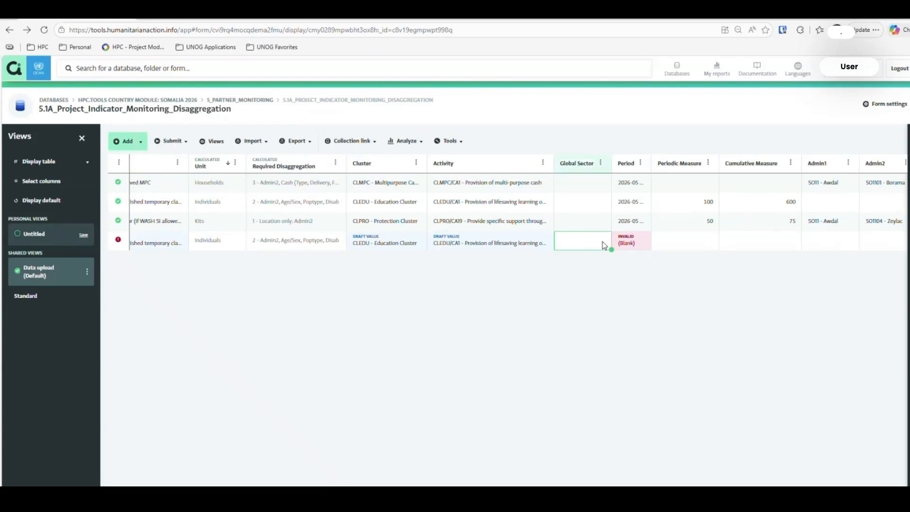
double_click(581, 246)
click(575, 267)
mouse_move(578, 241)
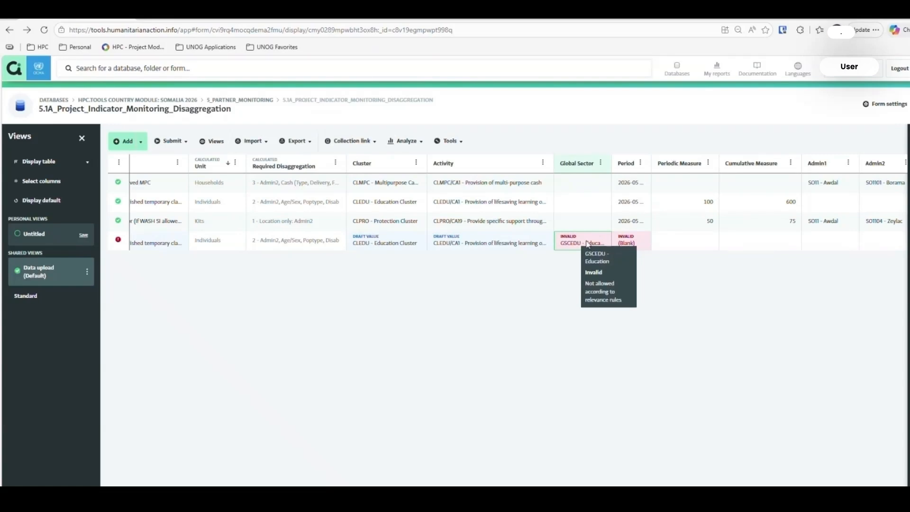
click(909, 241)
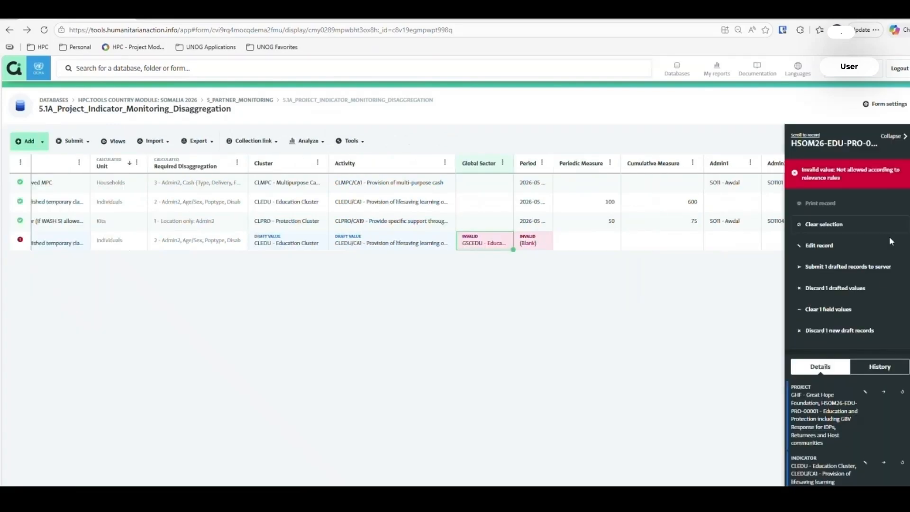
click(837, 313)
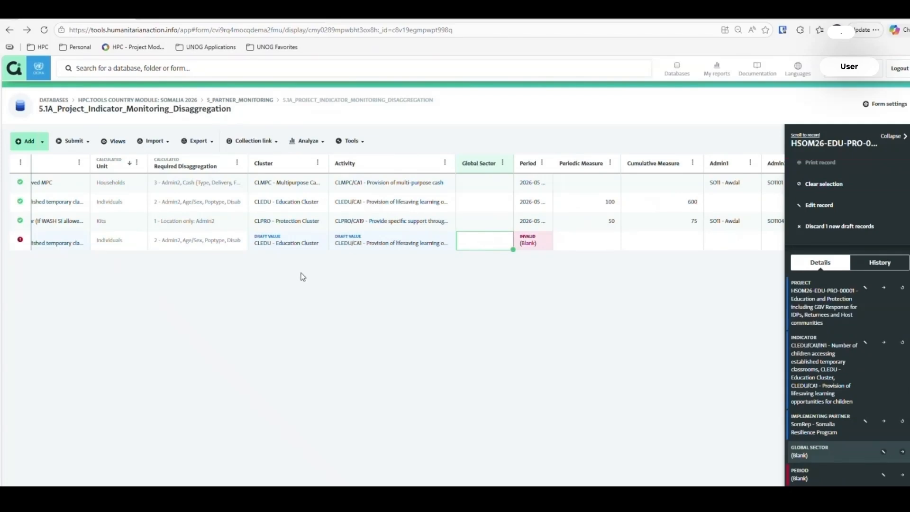
Try May 2026 as the draft record's Period and change it to April 2026.
double_click(536, 244)
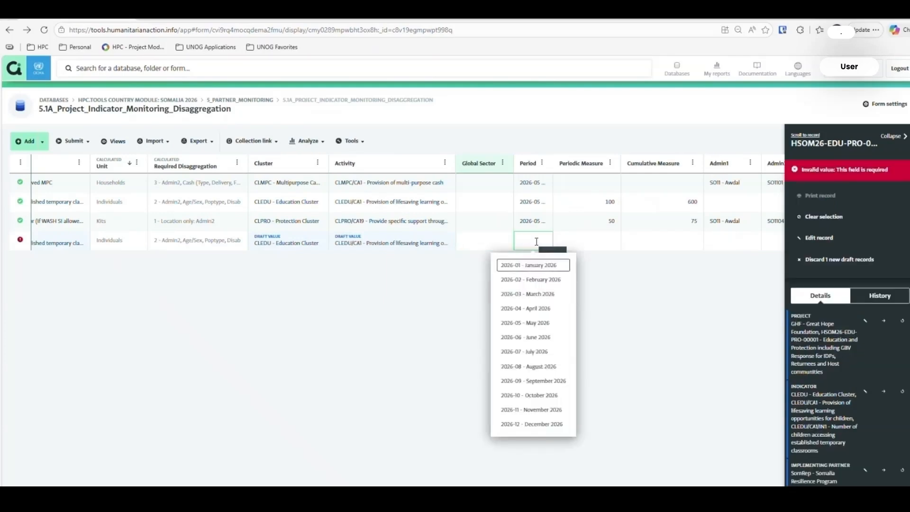
click(531, 279)
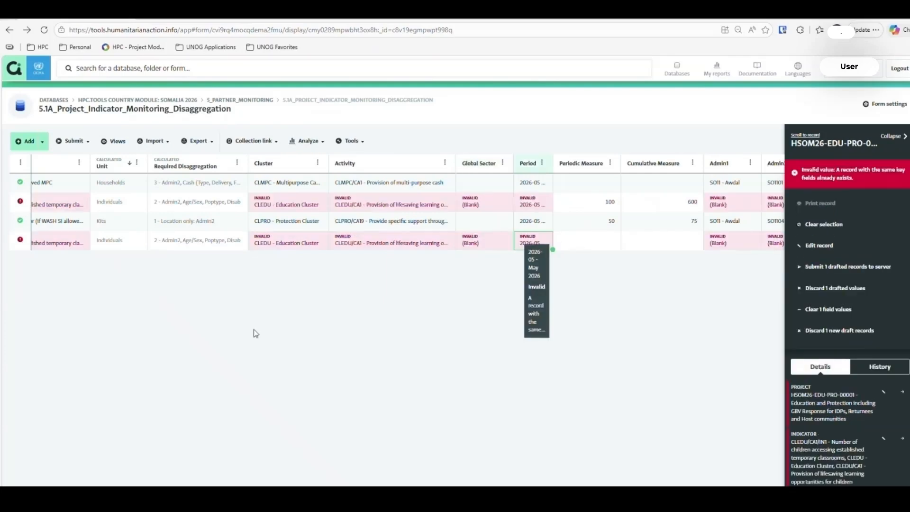
double_click(540, 242)
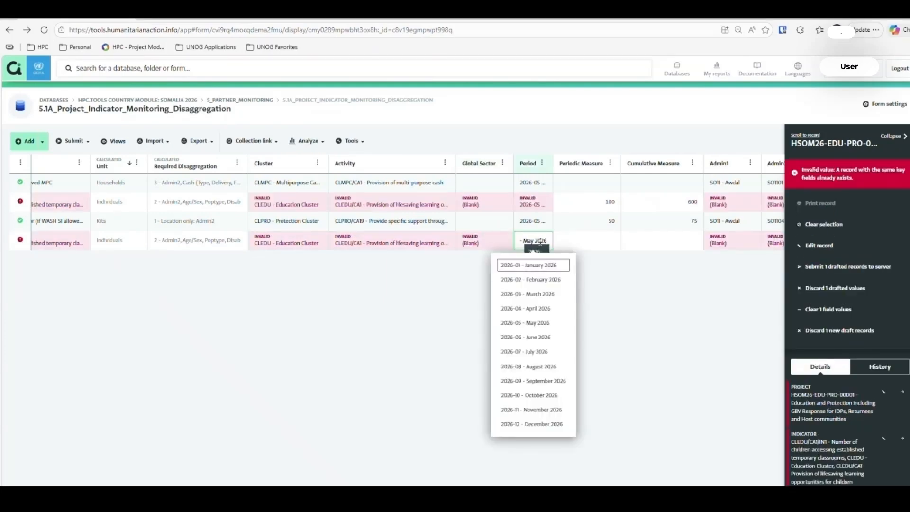
click(537, 309)
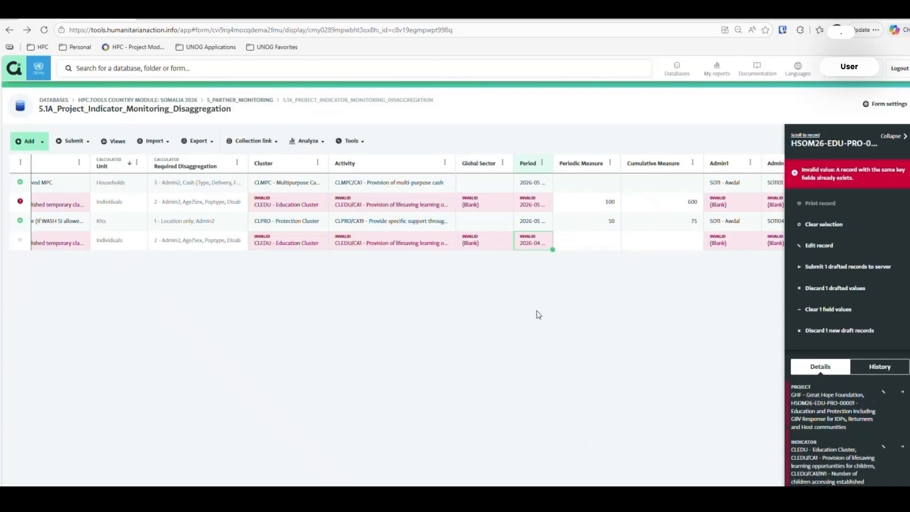
Test August 2026 and May 2026 as the draft record's Period and return it to April 2026.
double_click(532, 242)
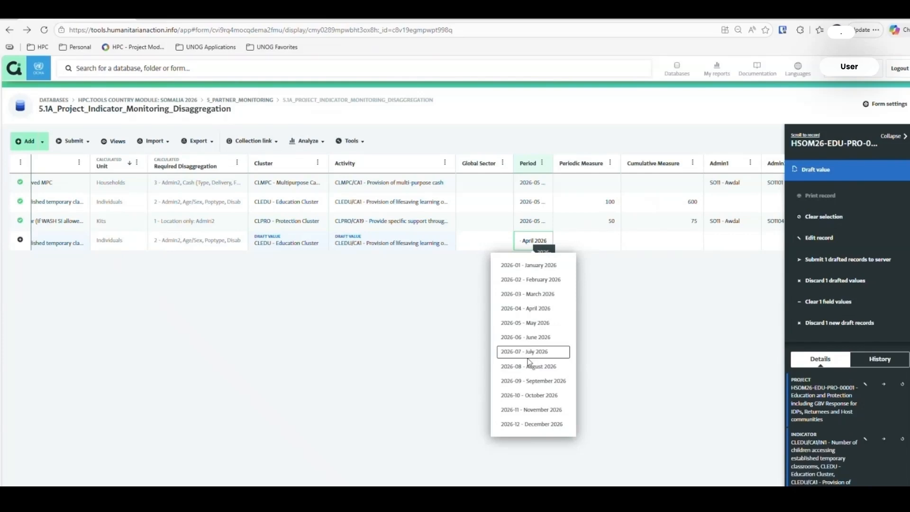
click(527, 366)
mouse_move(533, 243)
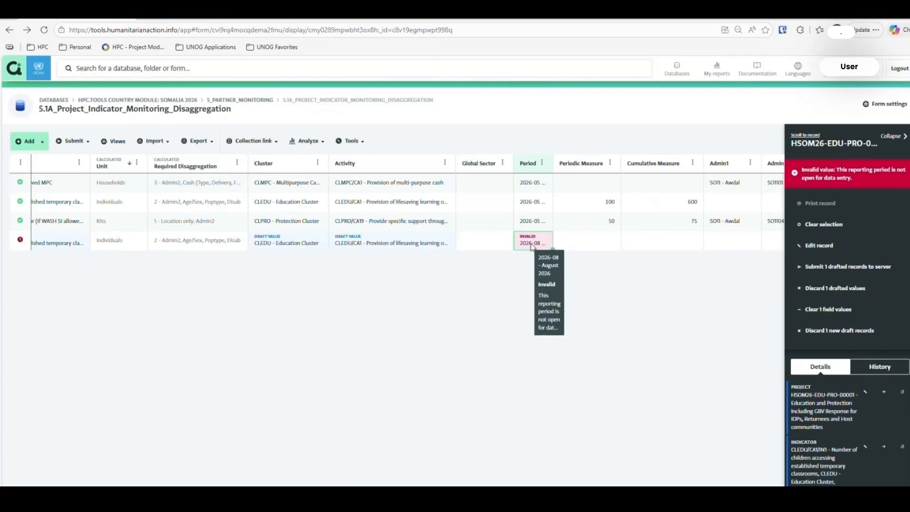
double_click(532, 244)
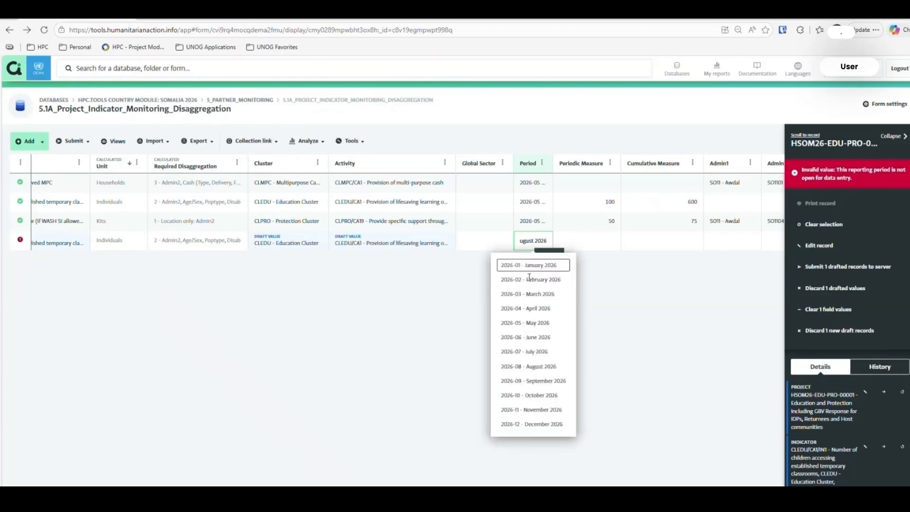
click(534, 324)
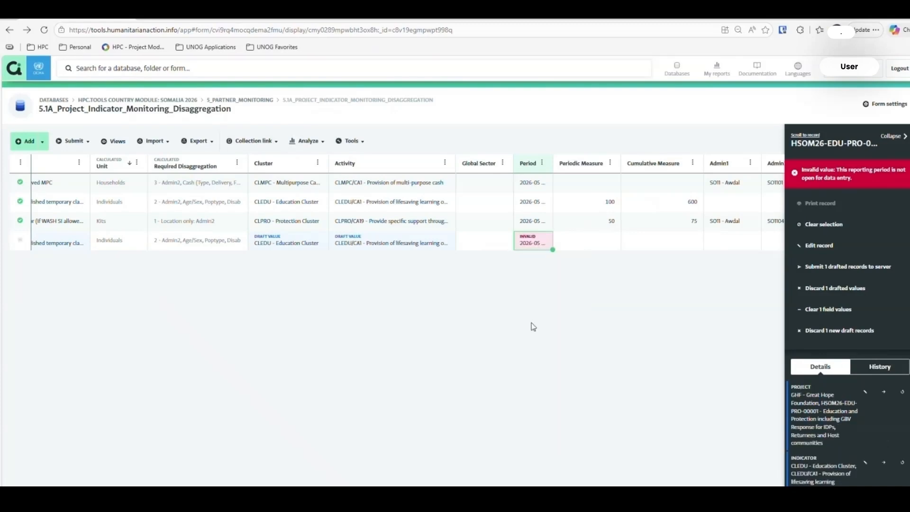
double_click(540, 242)
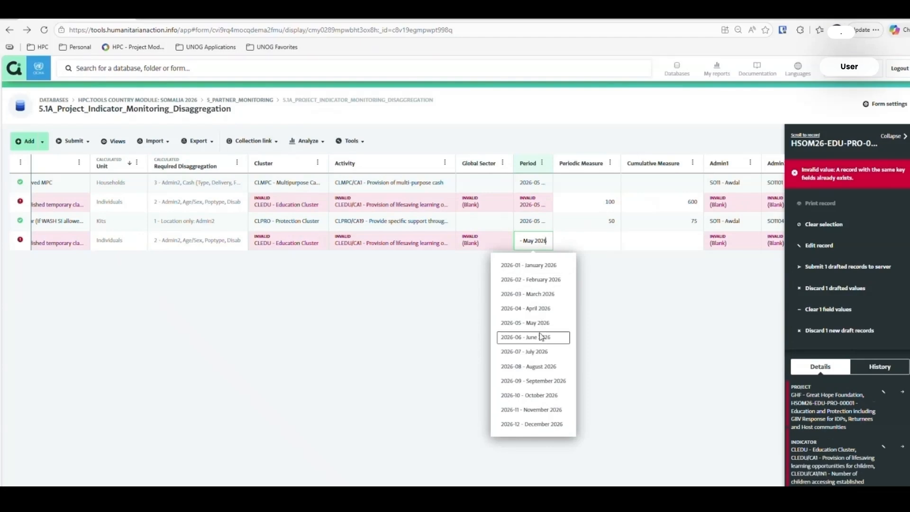
click(536, 309)
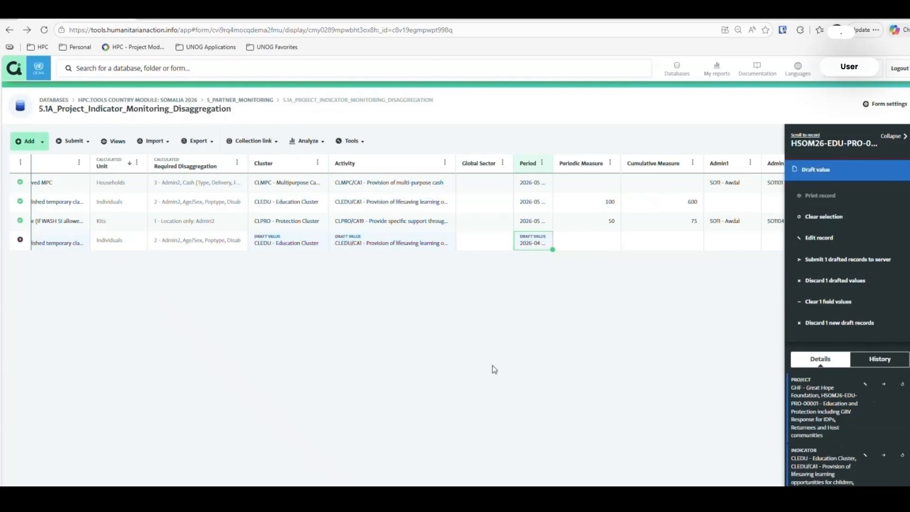
Enter 100 as the Periodic Measure of the April 2026 draft record.
drag(462, 490, 528, 491)
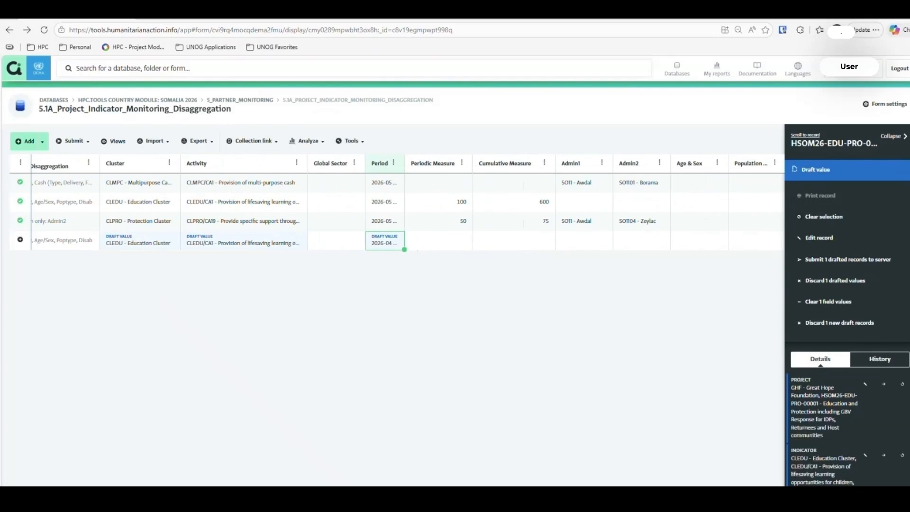
click(441, 245)
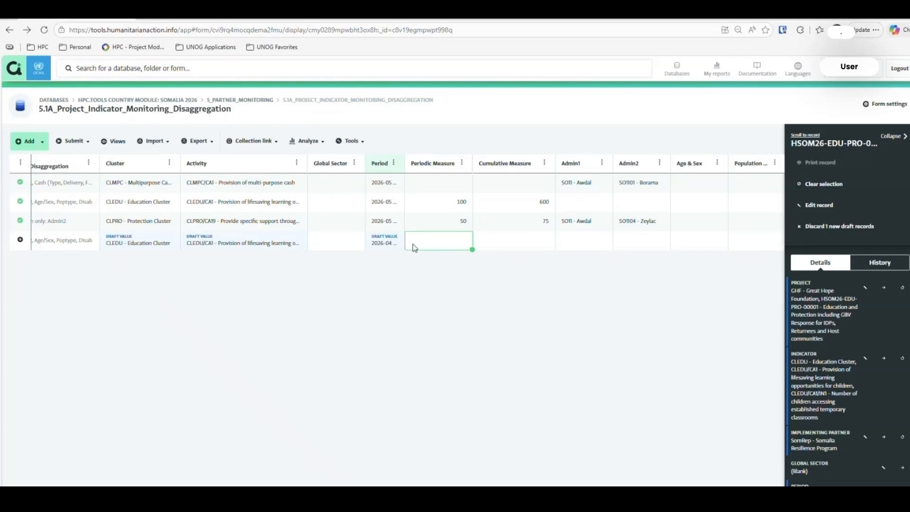
text(100)
click(491, 246)
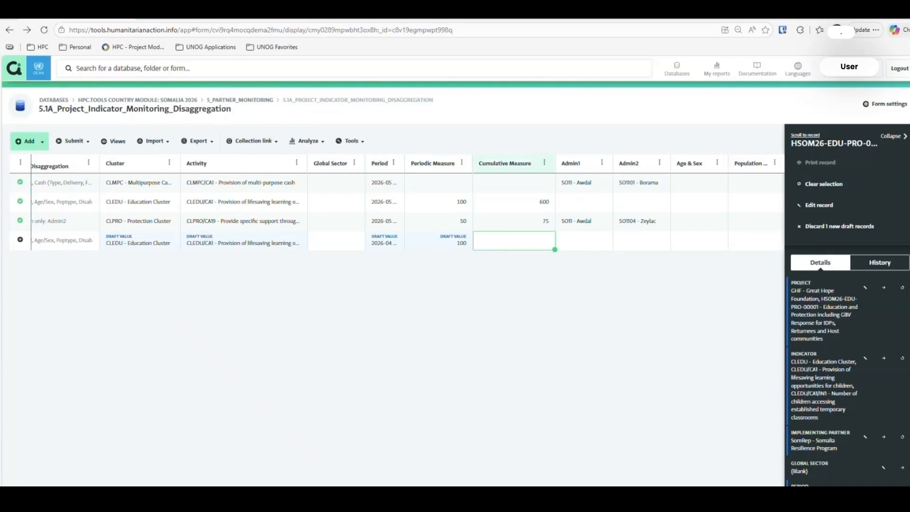
Review the draft record's unit, period and periodic measure against its Cumulative Measure field.
scroll(329, 432, left, 6)
scroll(329, 432, right, 6)
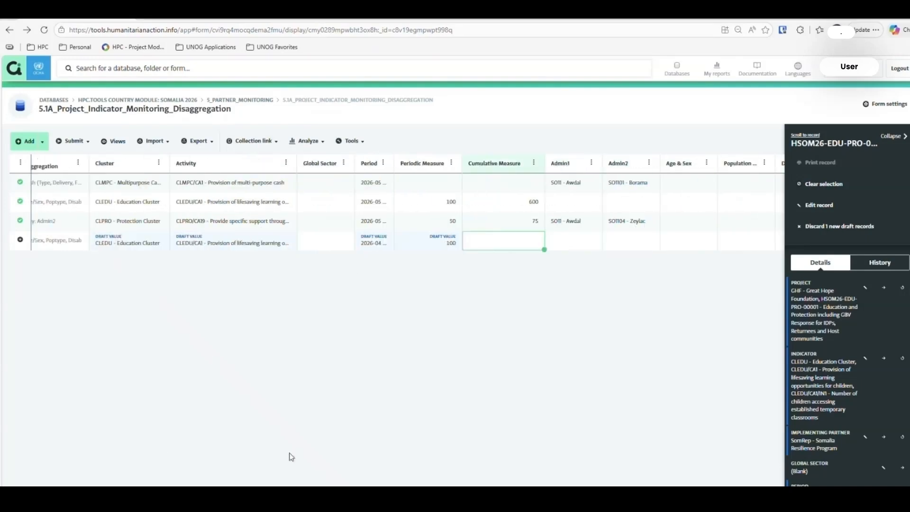
scroll(393, 213, left, 3)
scroll(213, 342, left, 4)
click(226, 244)
scroll(374, 465, right, 6)
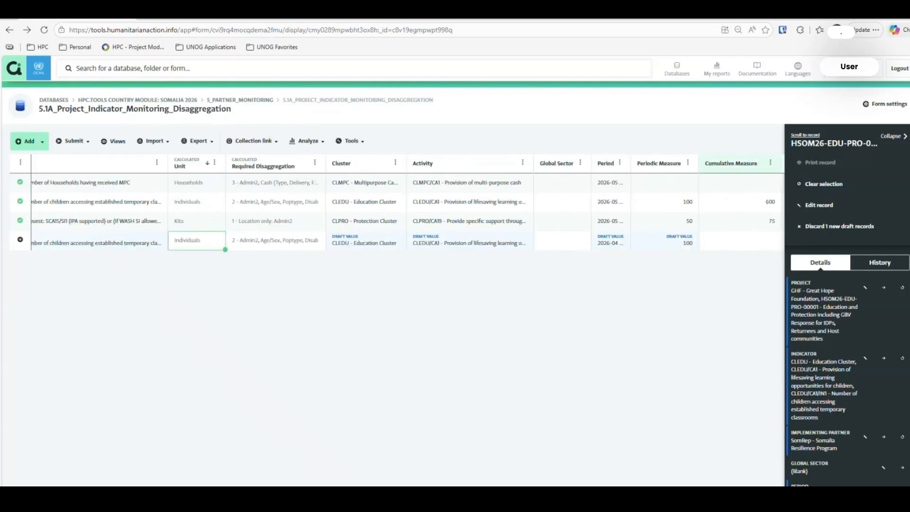
click(420, 245)
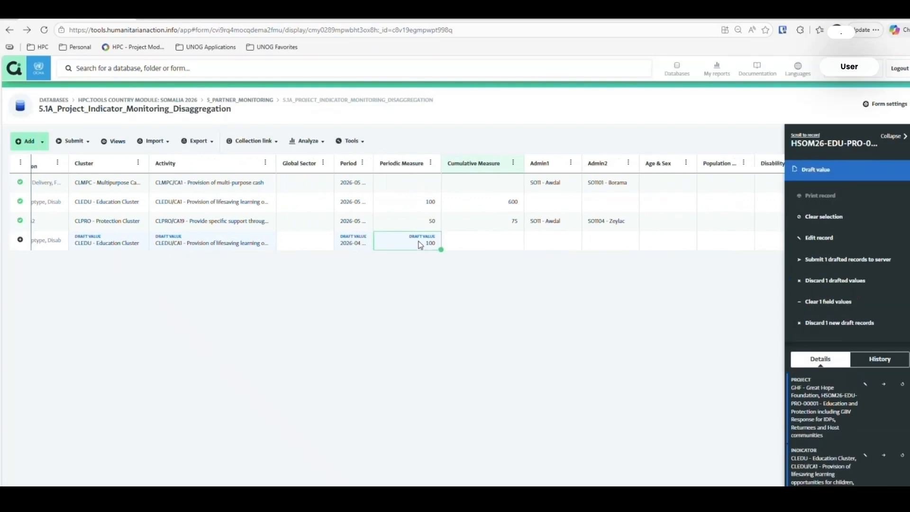
click(362, 244)
click(496, 242)
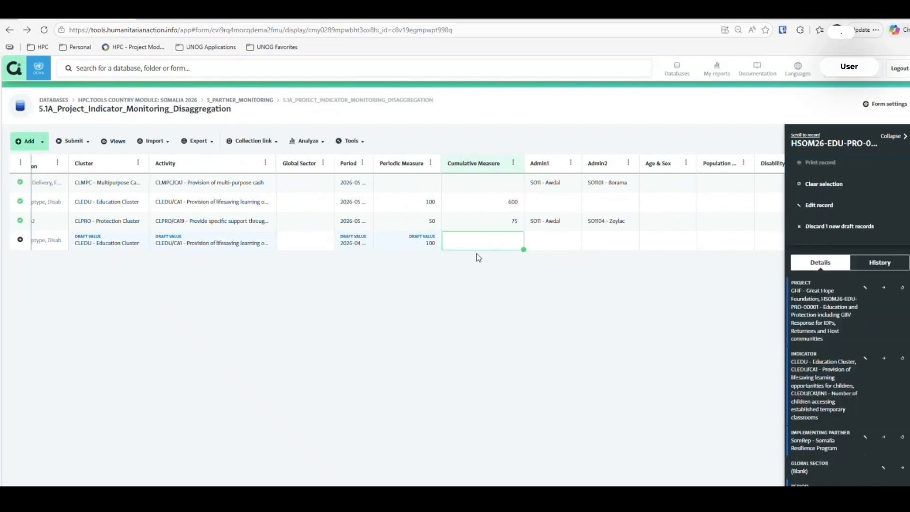
Enter 600 as the Cumulative Measure of the April 2026 draft record and select its two measure values.
text(600)
key(Tab)
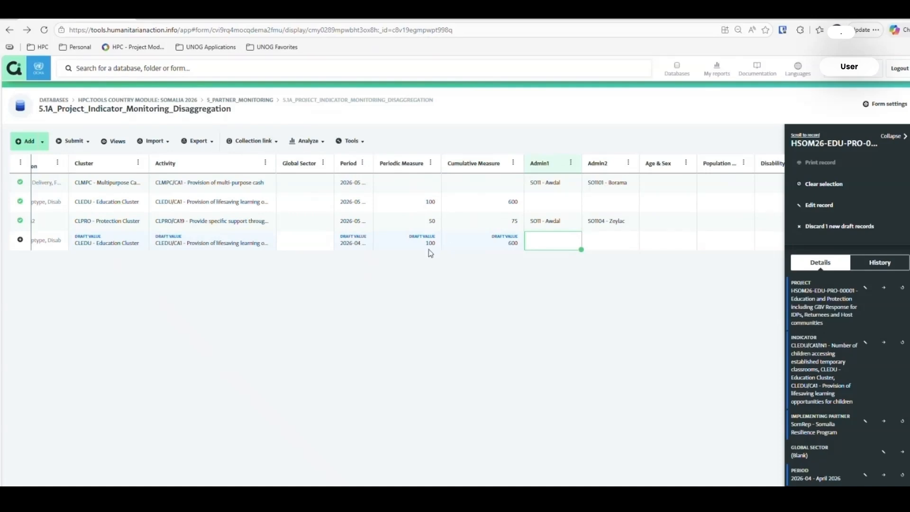
drag(425, 243, 499, 242)
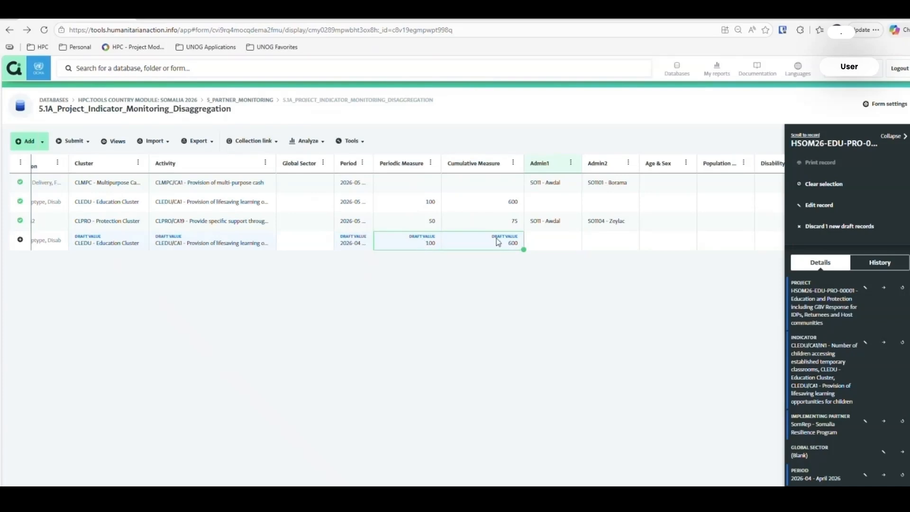
Compare the calculated Unit of the draft, Multipurpose Cash and Protection Cluster records with their measure fields.
scroll(187, 290, left, 5)
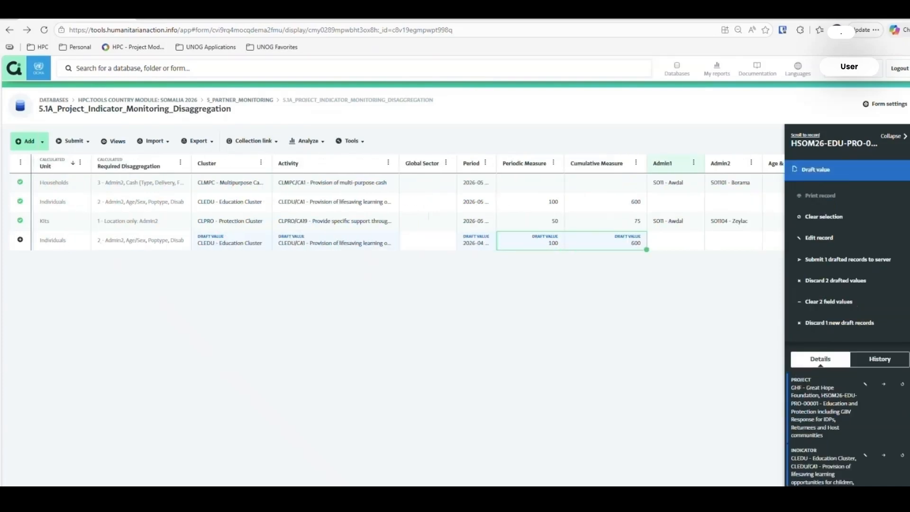
click(136, 245)
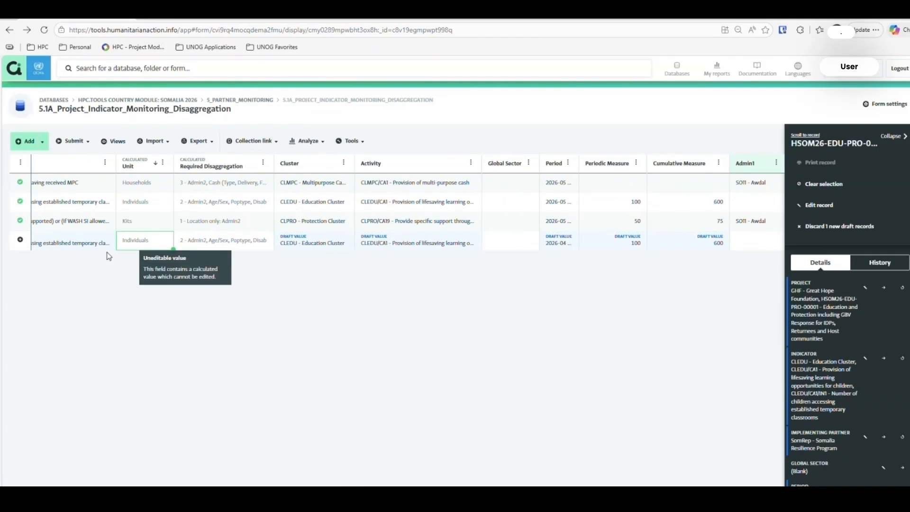
click(98, 248)
click(133, 244)
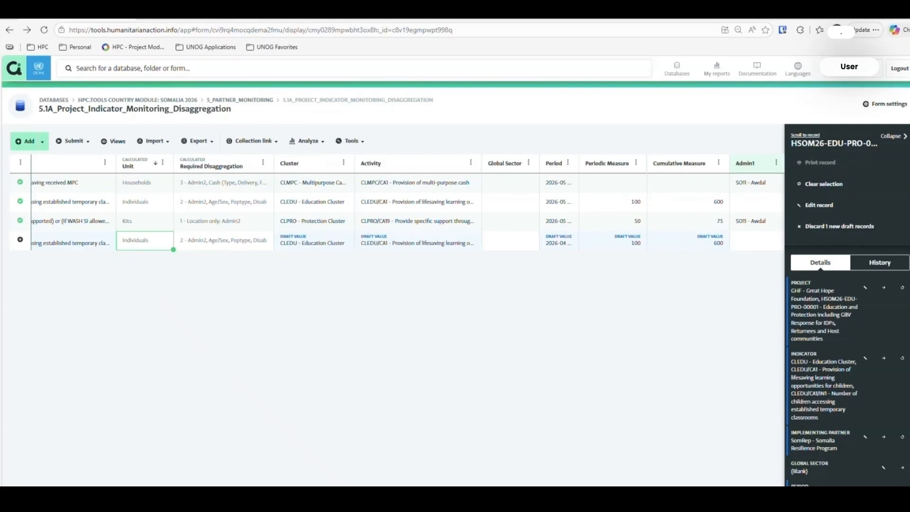
click(144, 181)
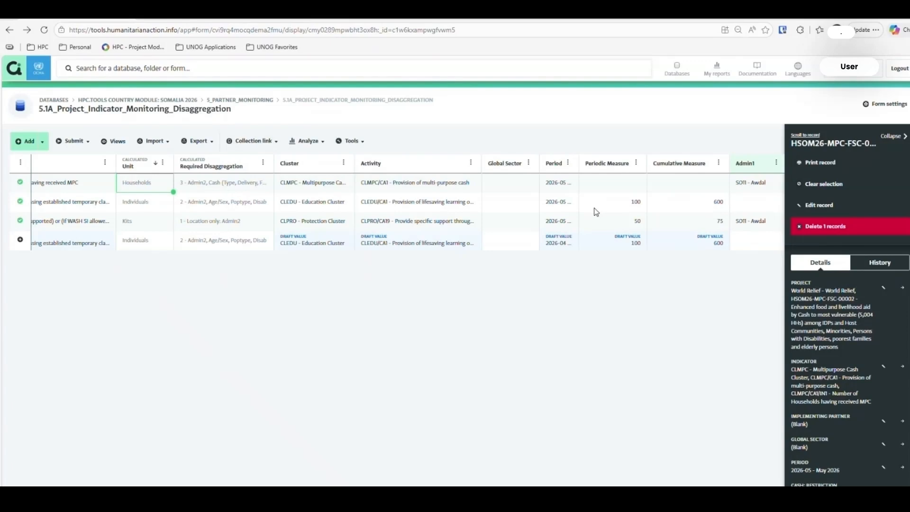
click(153, 221)
click(646, 220)
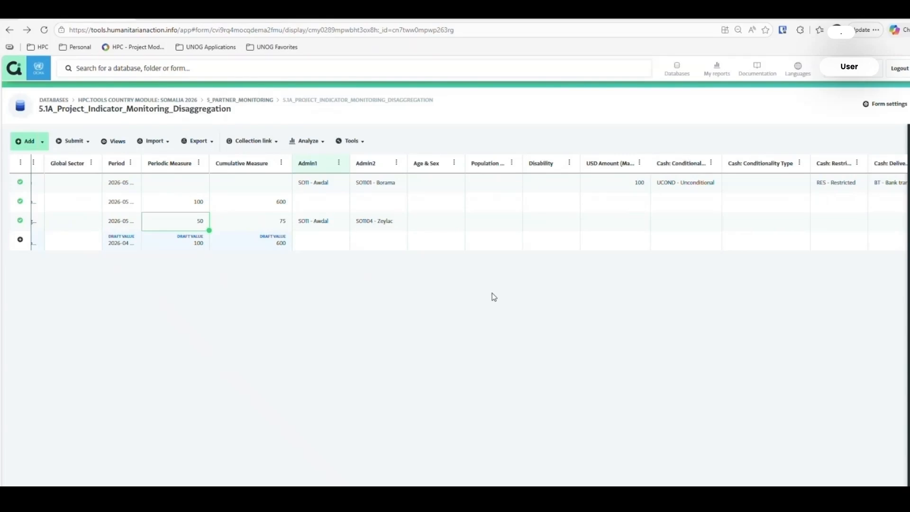
Check which submission options are offered for the form's draft records.
click(88, 142)
click(89, 142)
click(88, 142)
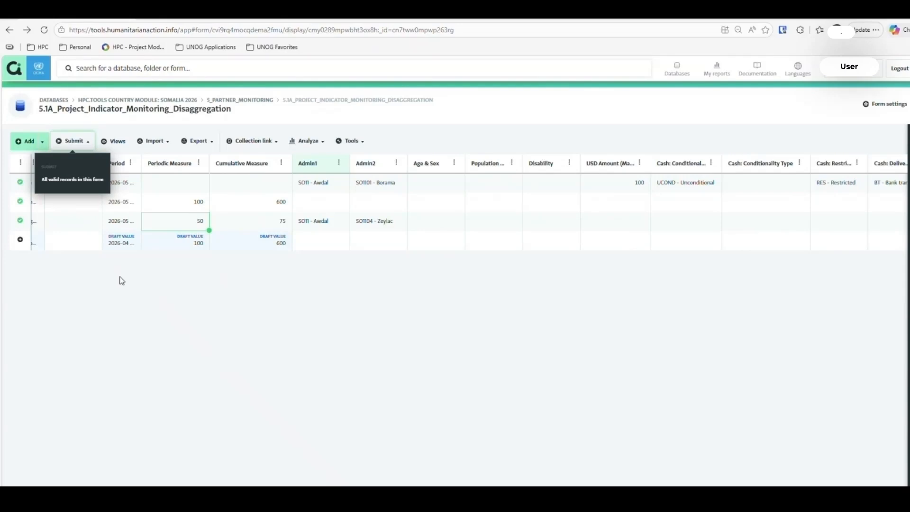
Examine the Protection Cluster record's required disaggregation together with its unit, Admin1, Admin2, Periodic Measure and Cumulative Measure.
scroll(119, 278, left, 10)
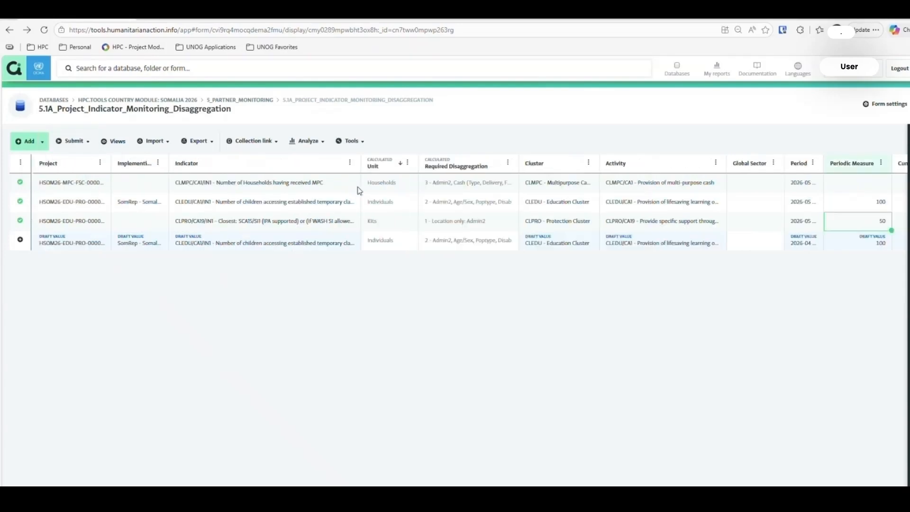
click(456, 223)
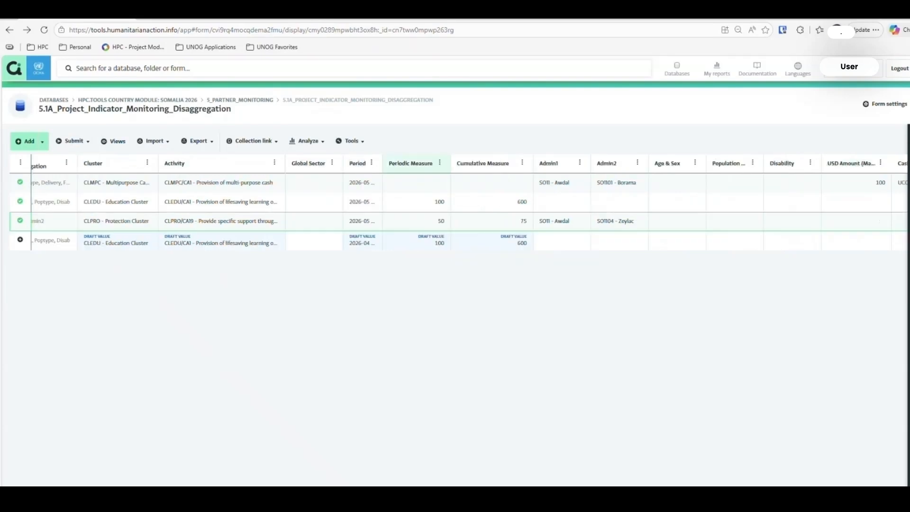
scroll(455, 221, left, 4)
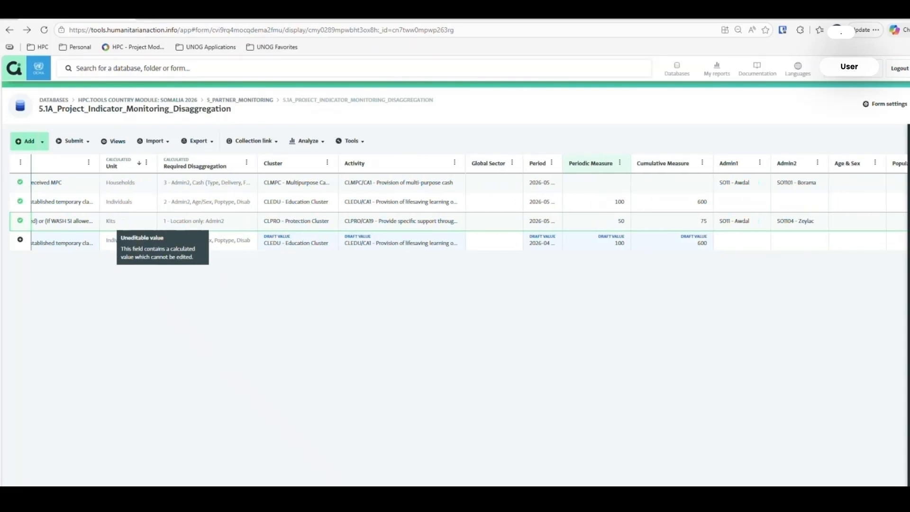
scroll(469, 208, right, 5)
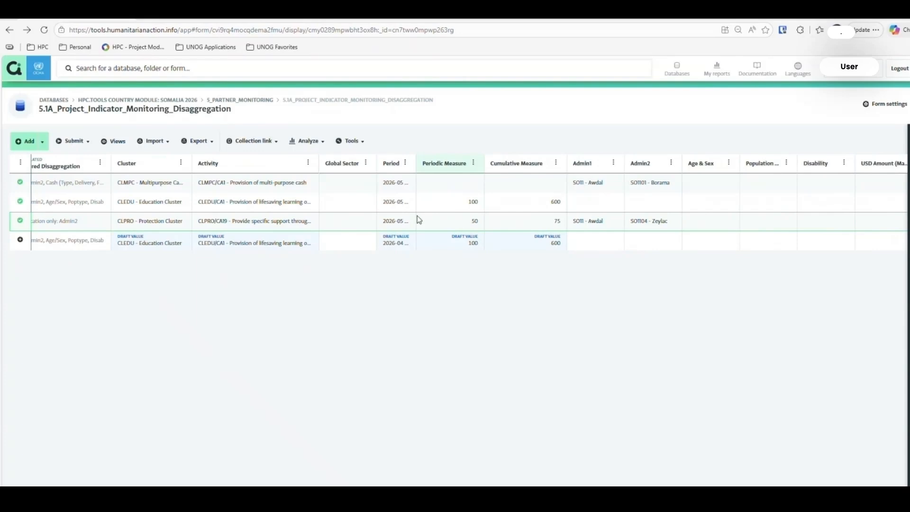
click(590, 226)
click(649, 223)
drag(450, 227, 534, 233)
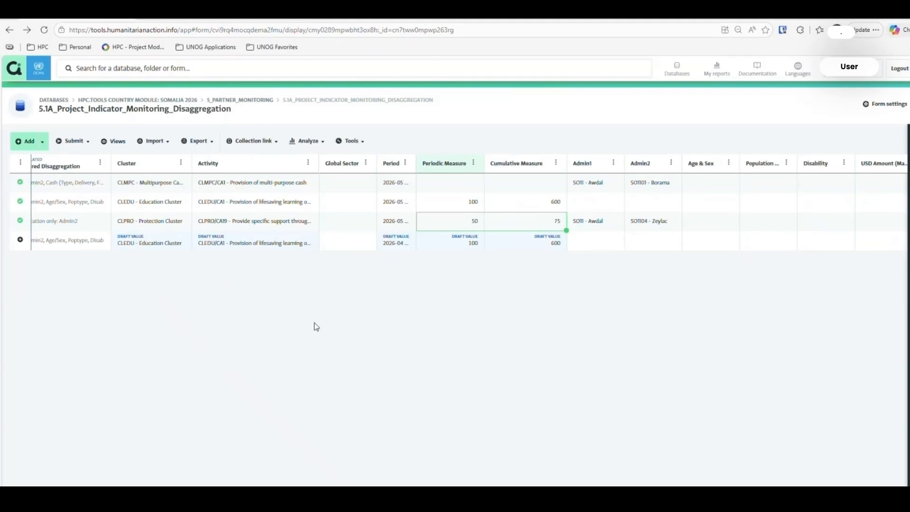
Set Admin1 to SO11 - Awdal and Admin2 to SO1101 - Borama on the May 2026 Education Cluster record.
scroll(115, 401, left, 3)
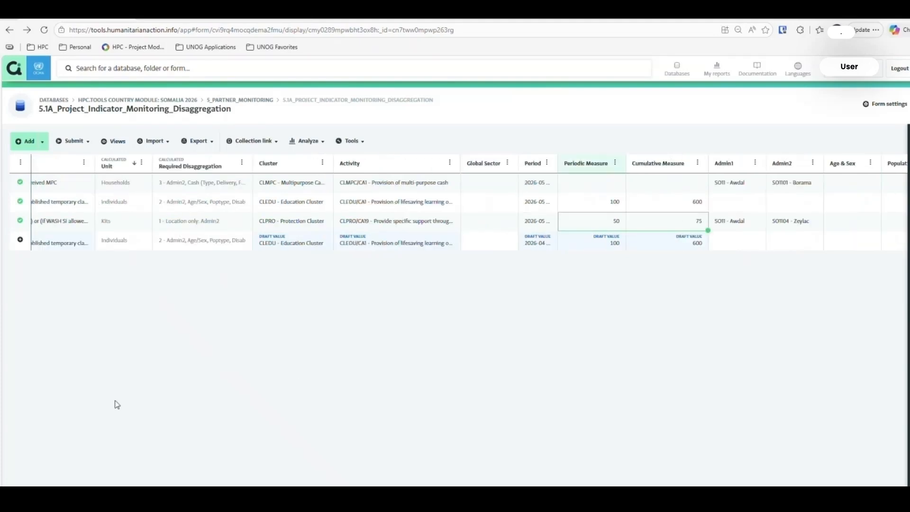
scroll(470, 202, left, 3)
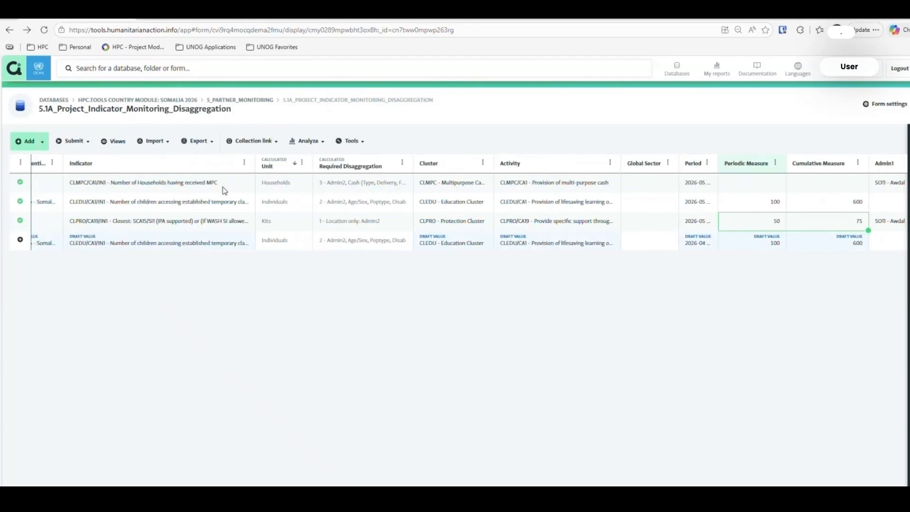
click(339, 204)
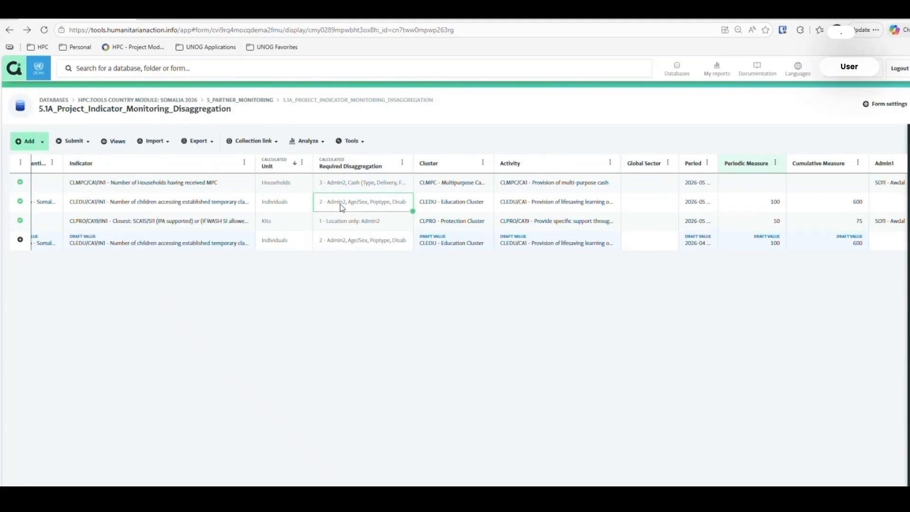
scroll(469, 201, right, 6)
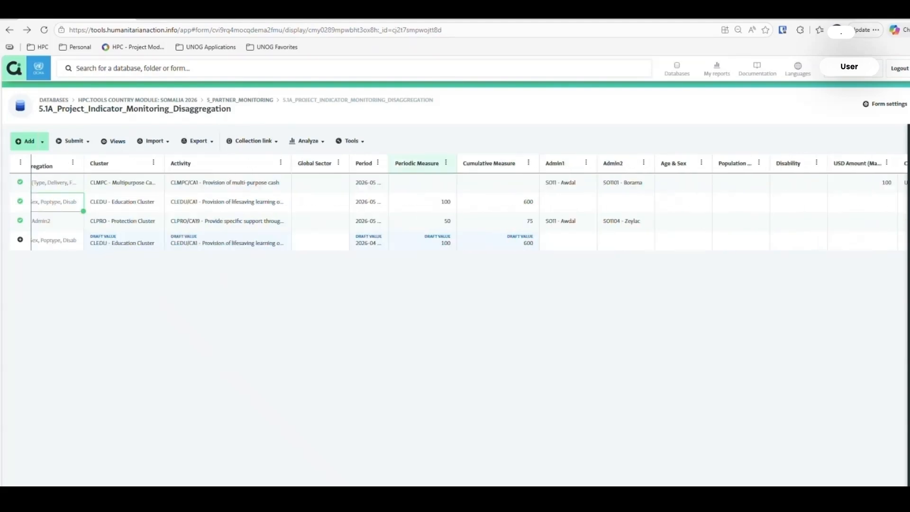
scroll(469, 201, right, 1)
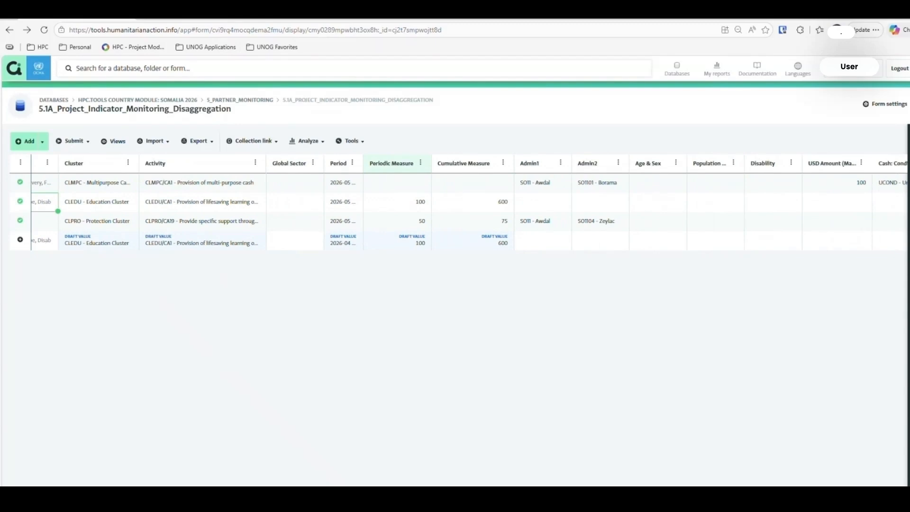
scroll(470, 202, right, 1)
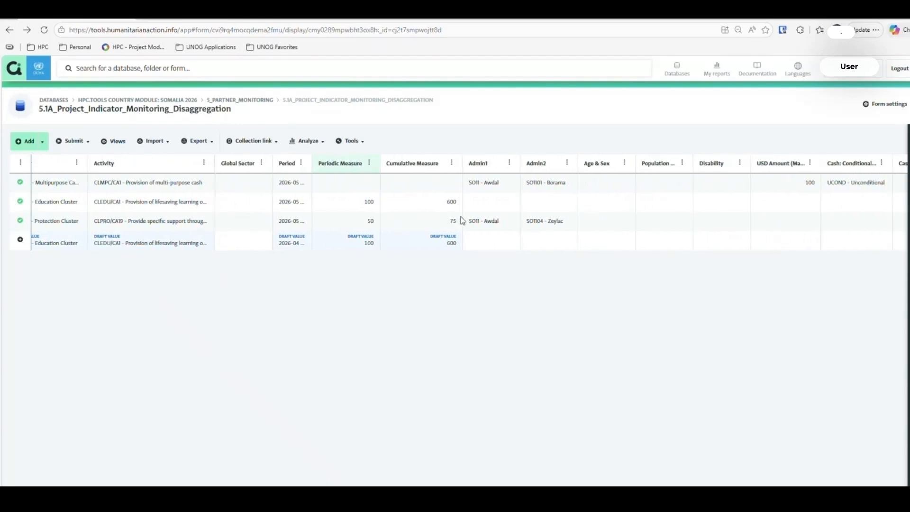
double_click(495, 203)
click(496, 229)
click(553, 190)
double_click(550, 203)
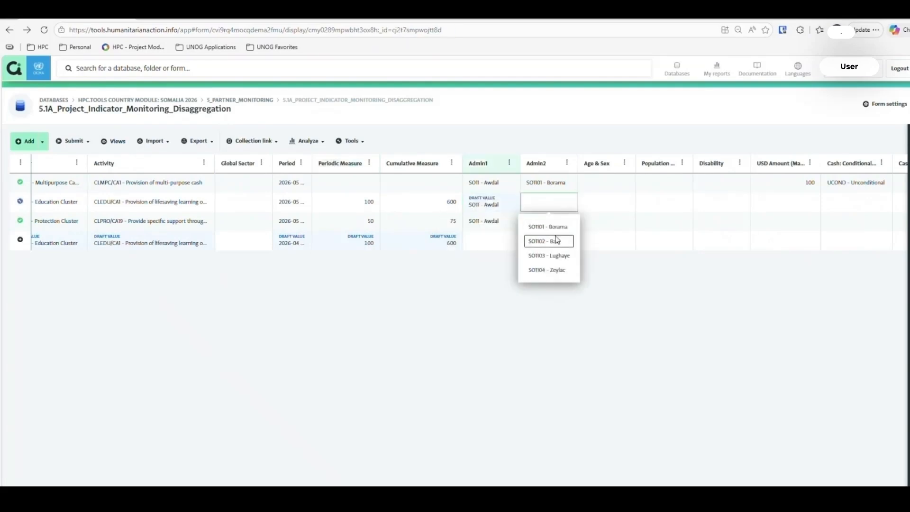
click(566, 225)
Set Age & Sex to F_Y0T17 - Girls and the population field to HST - Host Community on the May 2026 Education Cluster record.
click(594, 205)
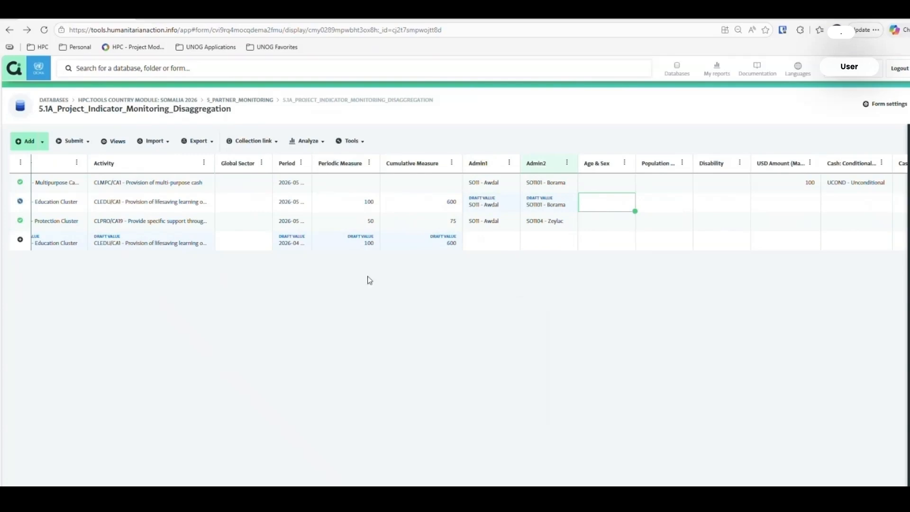
double_click(632, 209)
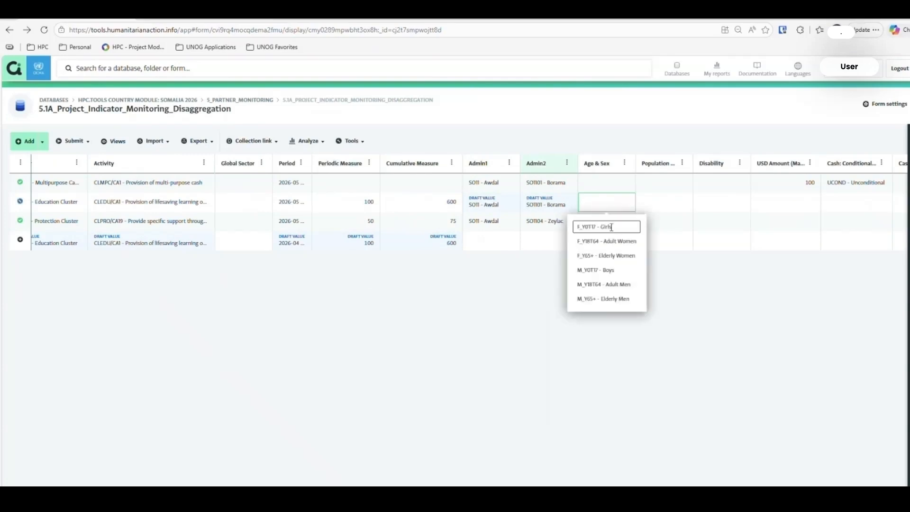
click(612, 226)
click(649, 203)
double_click(649, 203)
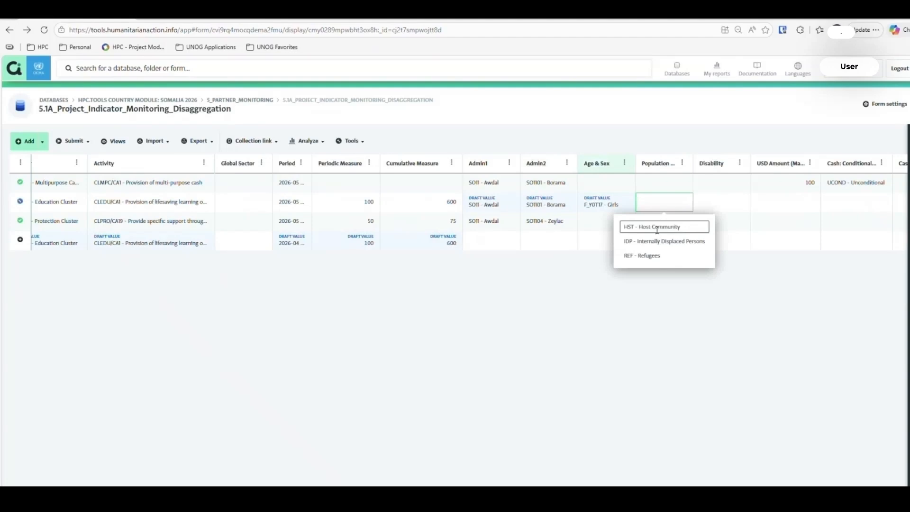
click(655, 228)
Review the Age & Sex, population and Disability fields used for the Education Cluster record's disaggregation.
click(713, 199)
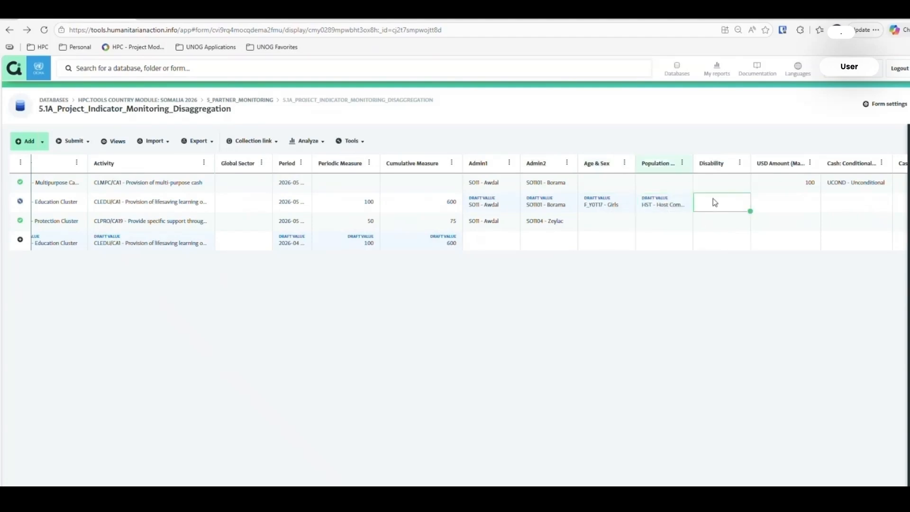
click(603, 207)
mouse_move(650, 207)
mouse_down()
mouse_move(726, 210)
mouse_move(636, 208)
mouse_up()
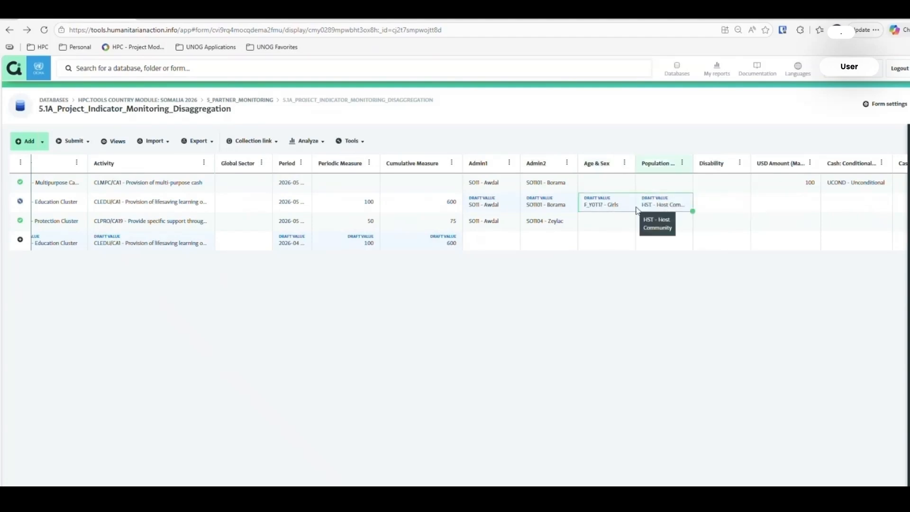
click(608, 167)
click(646, 168)
click(720, 164)
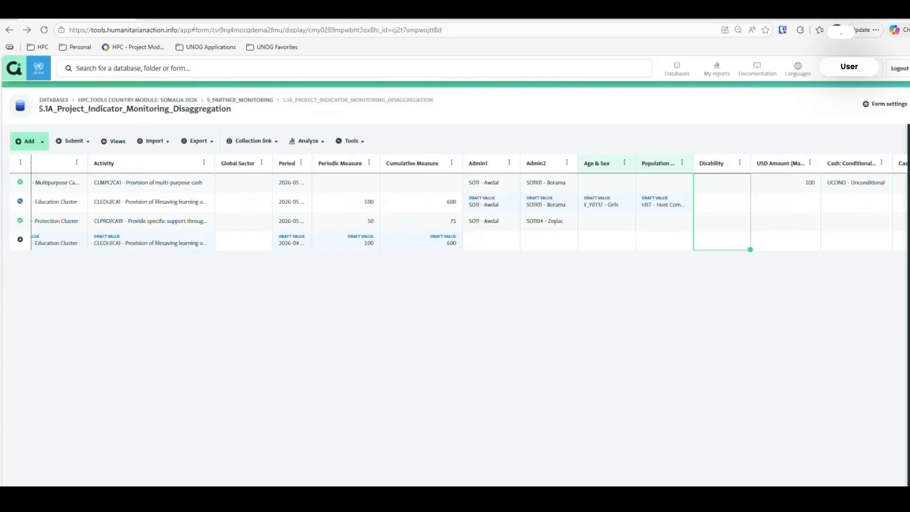
Widen the Required Disaggregation column to show the full requirement of the Multipurpose Cash record's indicator.
scroll(469, 204, left, 10)
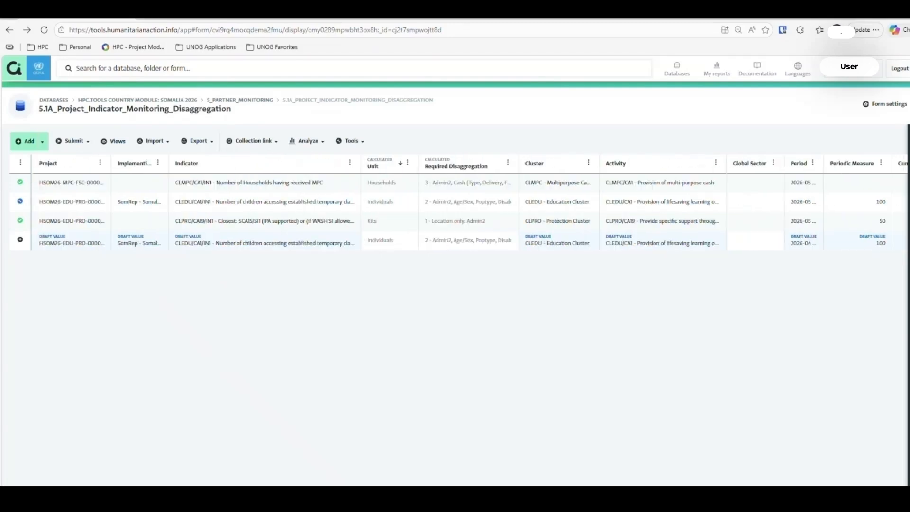
click(263, 189)
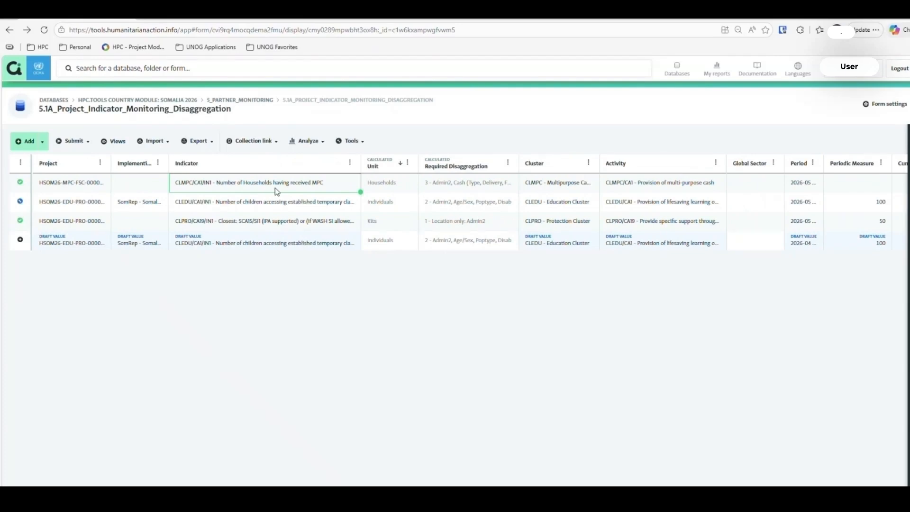
click(399, 190)
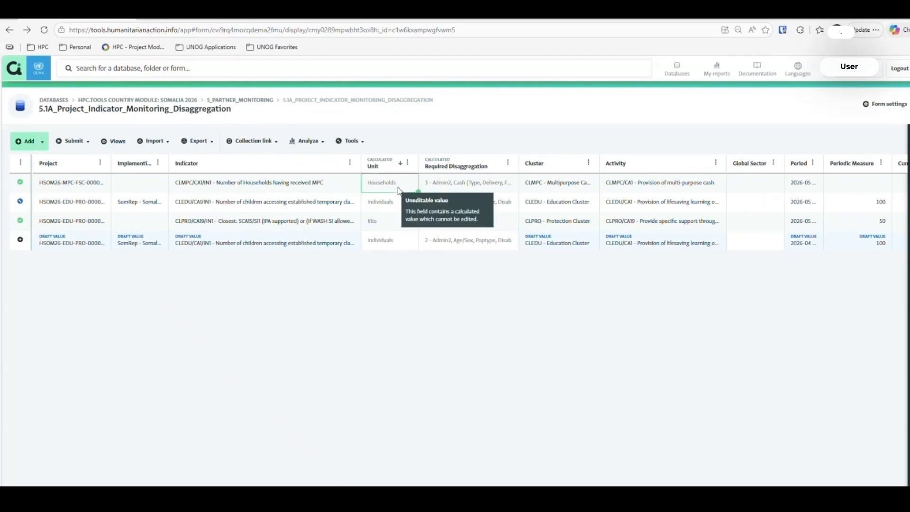
click(442, 187)
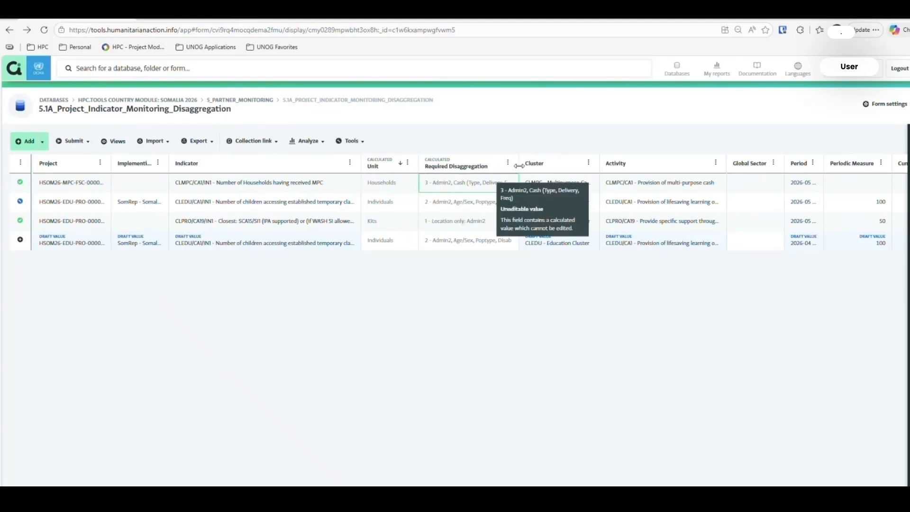
drag(583, 171, 583, 171)
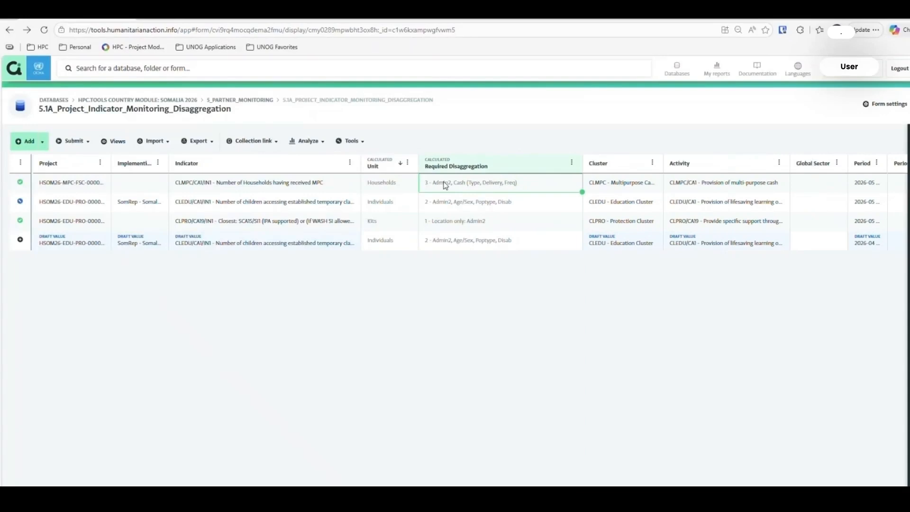
click(289, 186)
click(441, 186)
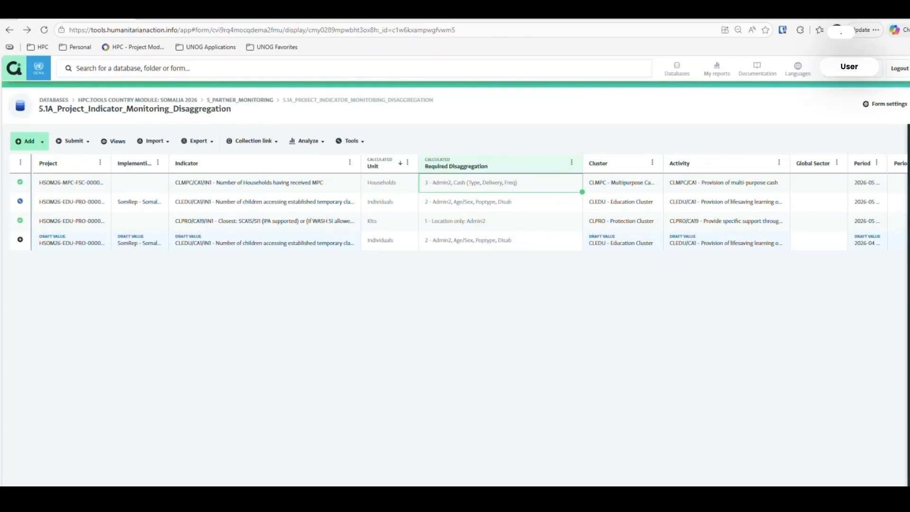
Check the Multipurpose Cash record's unit against its Periodic Measure and Cumulative Measure fields.
scroll(284, 184, right, 2)
click(284, 184)
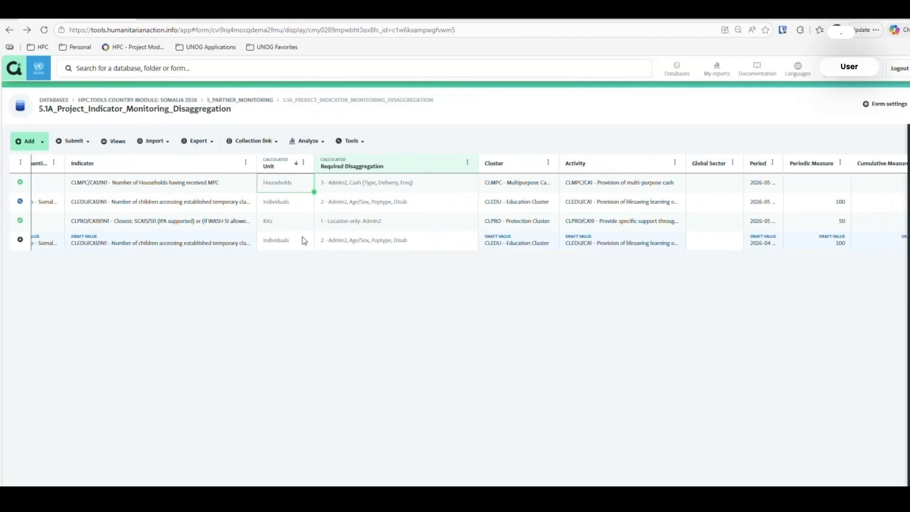
scroll(474, 462, right, 4)
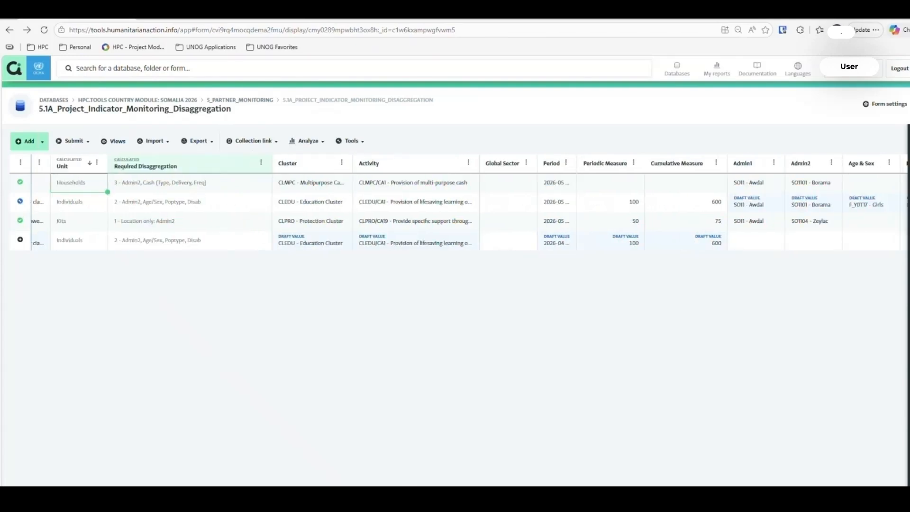
click(624, 188)
click(679, 185)
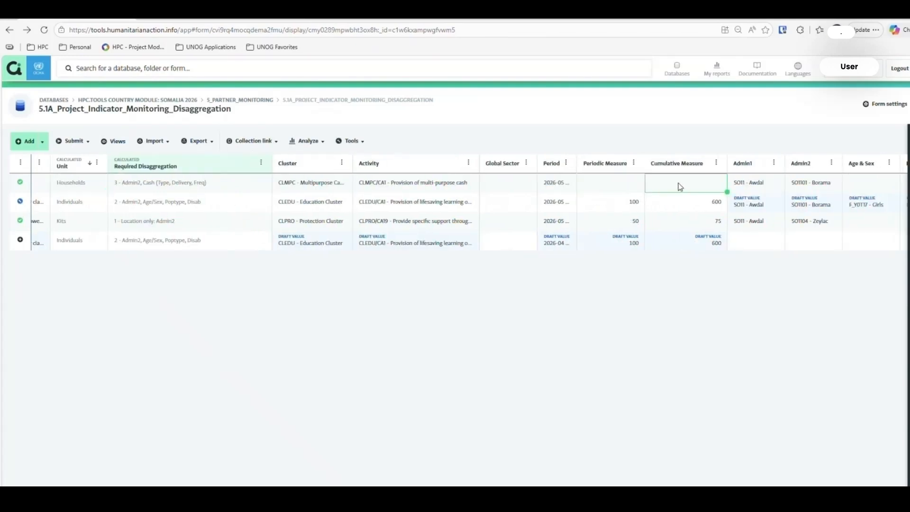
Set the Multipurpose Cash record's Periodic Measure to 90 and its Cumulative Measure to 180.
click(612, 185)
text(90)
key(Tab)
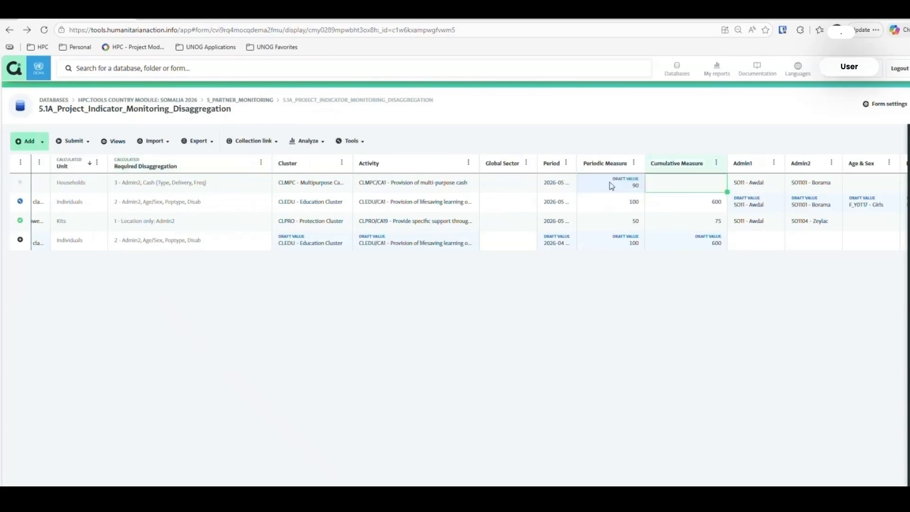
text(180)
key(Tab)
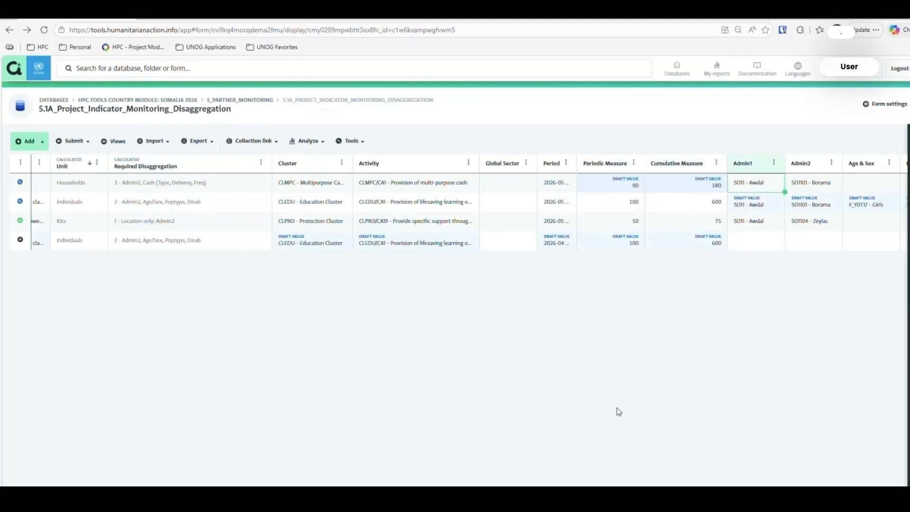
Review the Multipurpose Cash record's cash disaggregation fields, comparing the USD Amount with its period, cumulative measure and delivery frequency.
scroll(432, 264, right, 2)
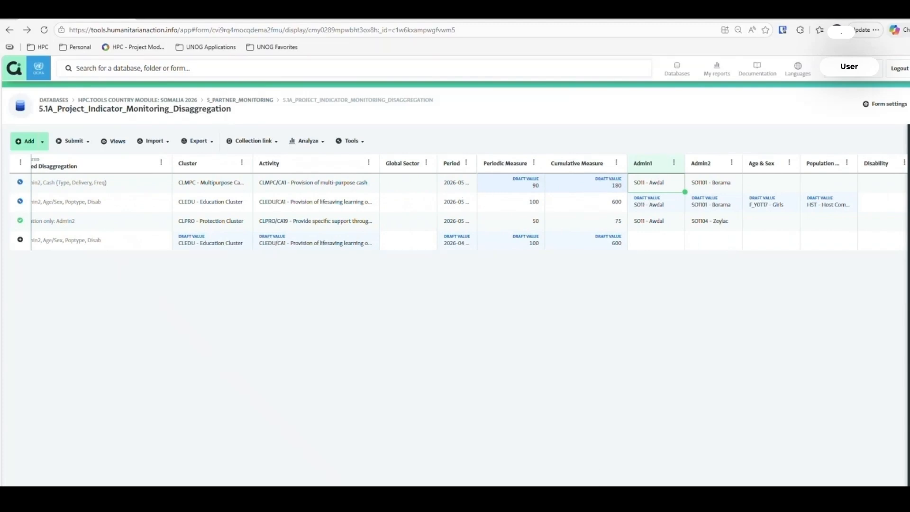
scroll(600, 483, right, 8)
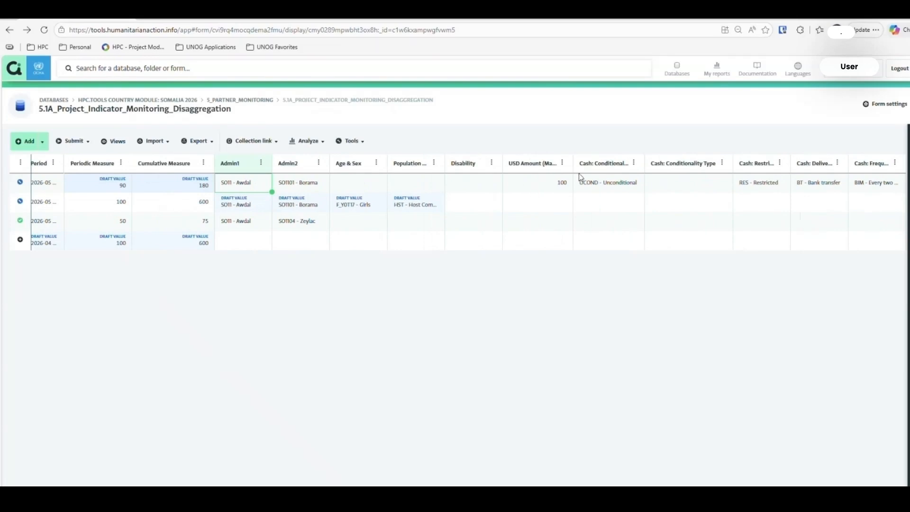
click(543, 166)
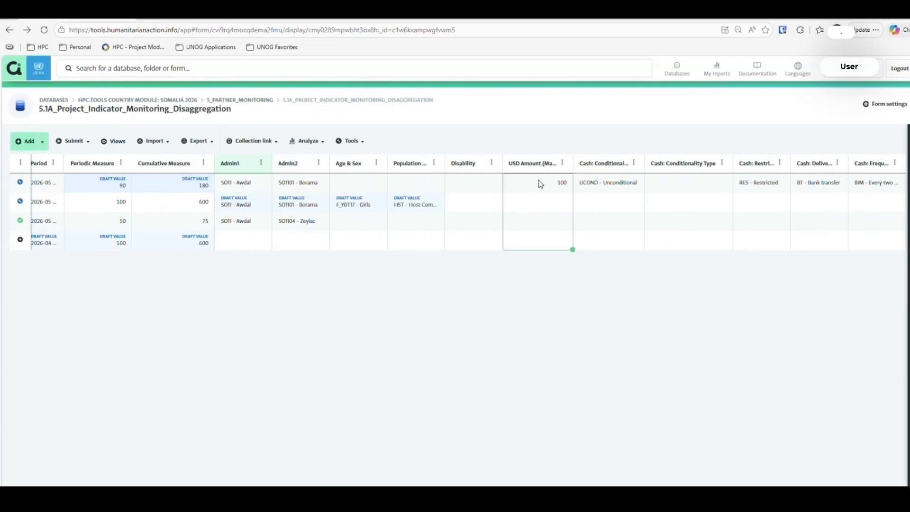
click(540, 188)
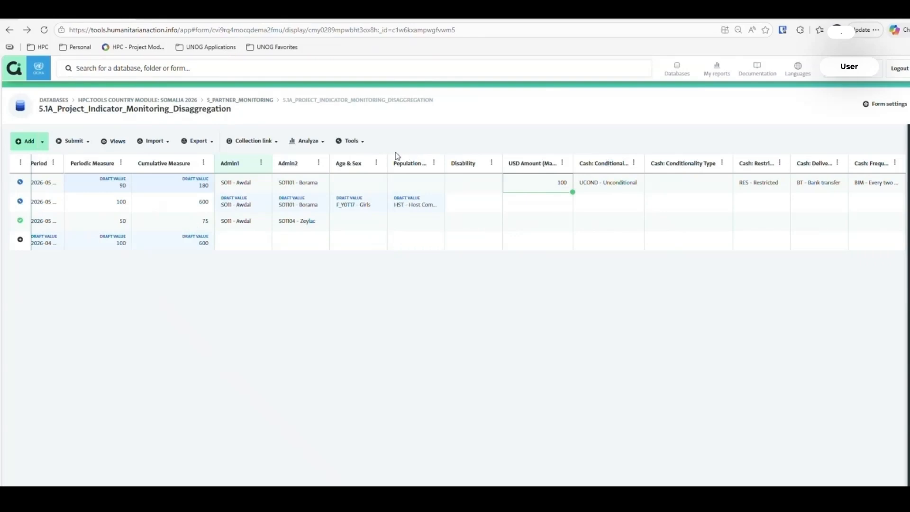
click(197, 185)
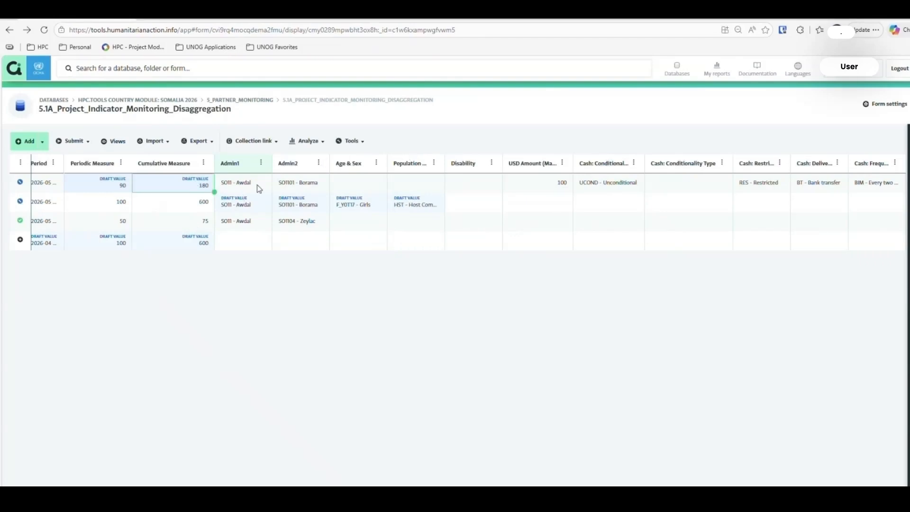
click(54, 187)
click(548, 184)
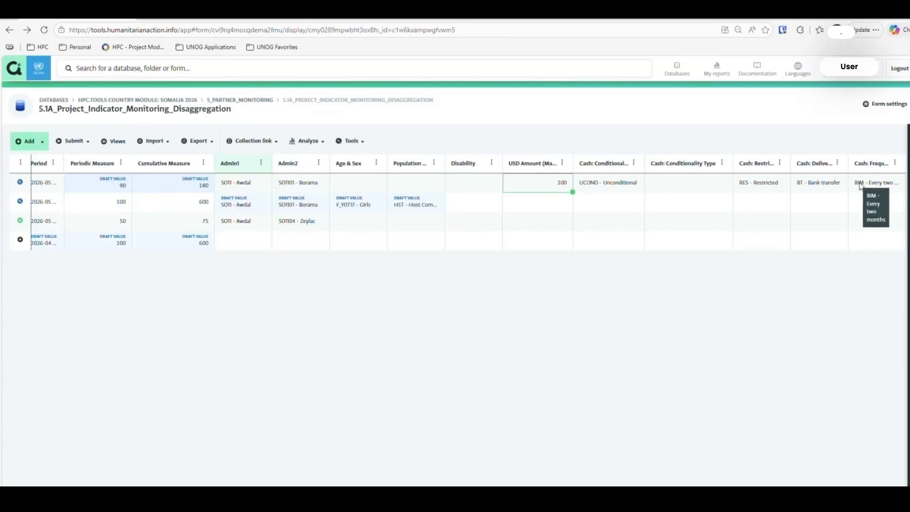
click(533, 168)
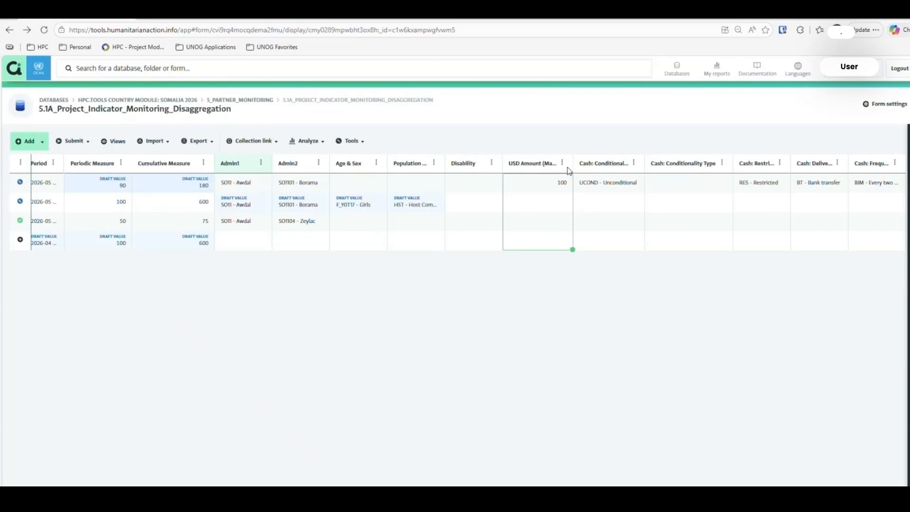
Set the Multipurpose Cash record's conditionality to COND - Conditional and its Conditionality Type to CfSch - Cash for School.
click(588, 169)
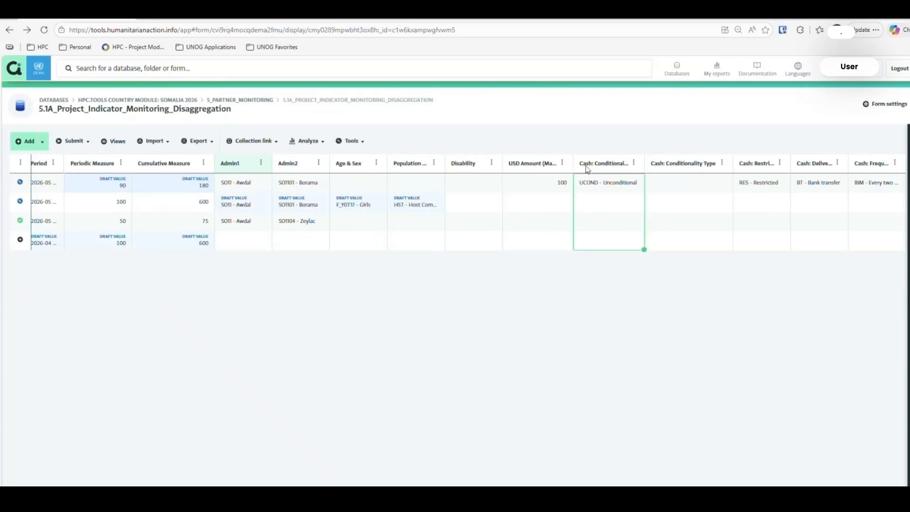
click(599, 183)
click(601, 184)
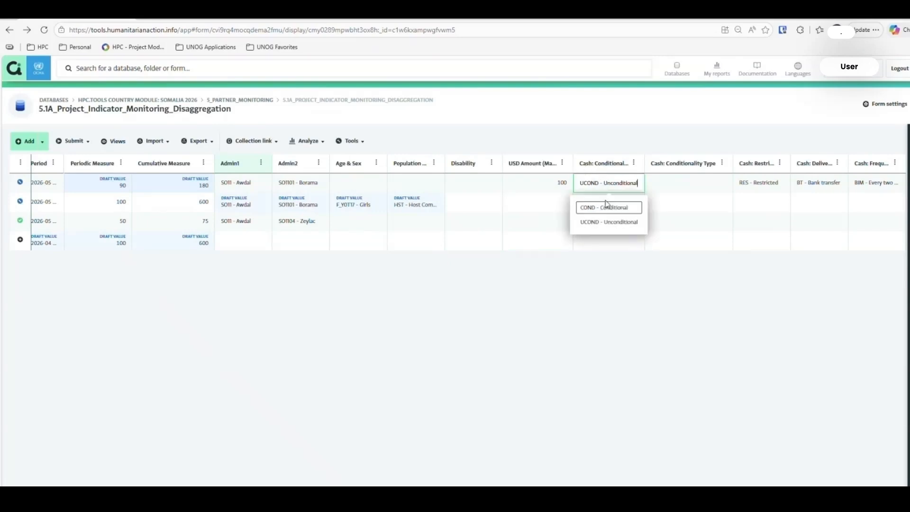
click(605, 208)
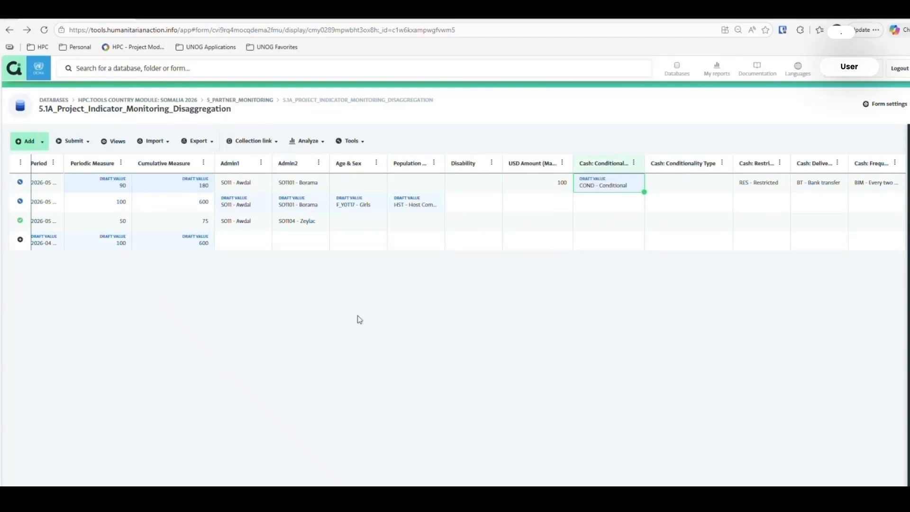
click(701, 187)
click(713, 186)
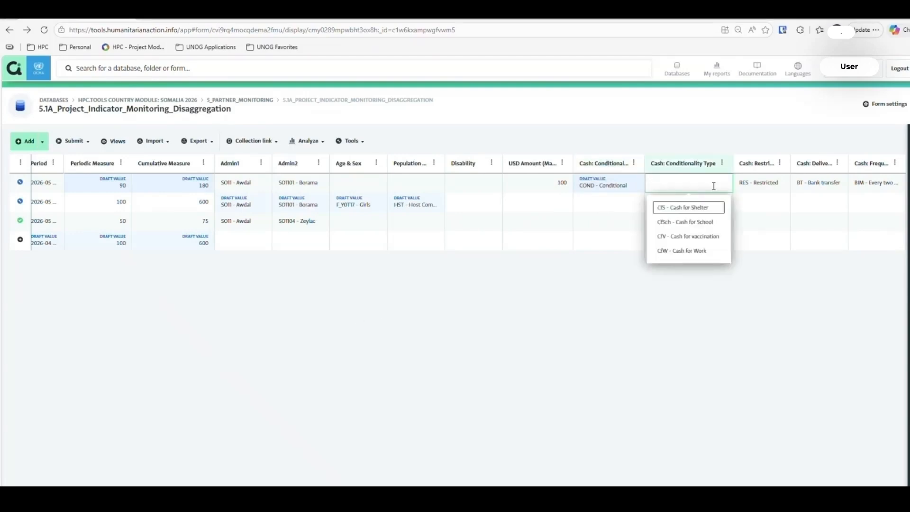
click(694, 223)
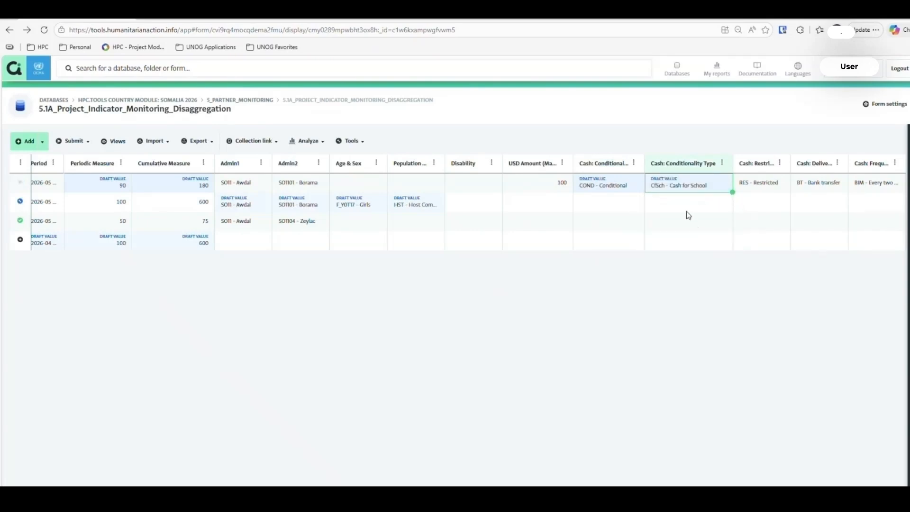
Return the Multipurpose Cash record's conditionality to UCOND - Unconditional and clear its Conditionality Type value.
click(623, 189)
click(623, 189)
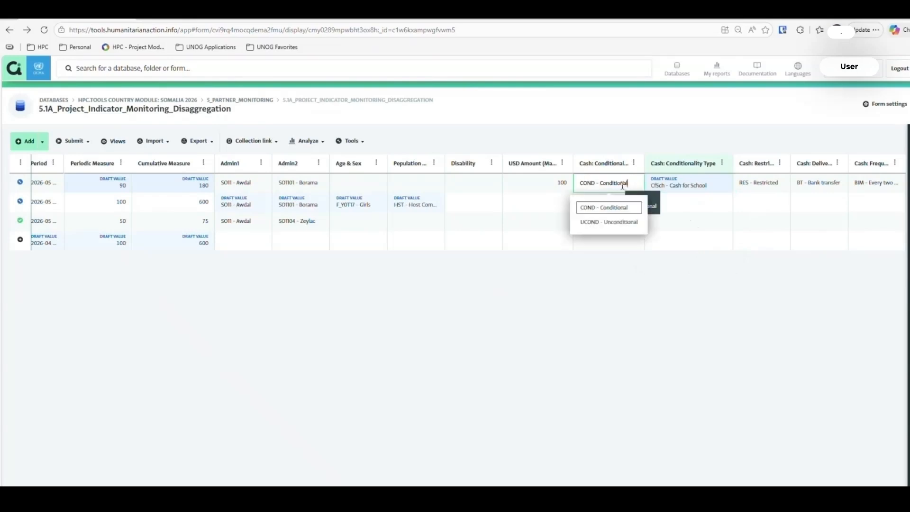
click(610, 221)
click(694, 190)
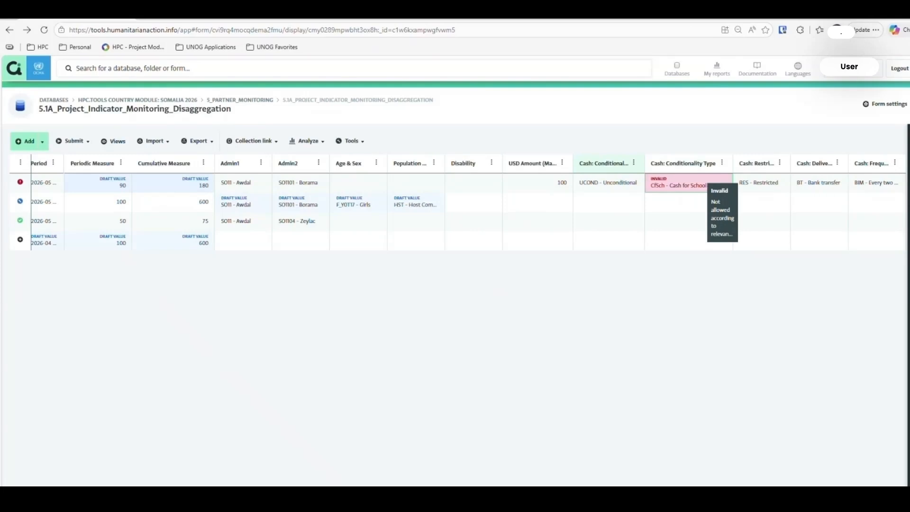
click(705, 186)
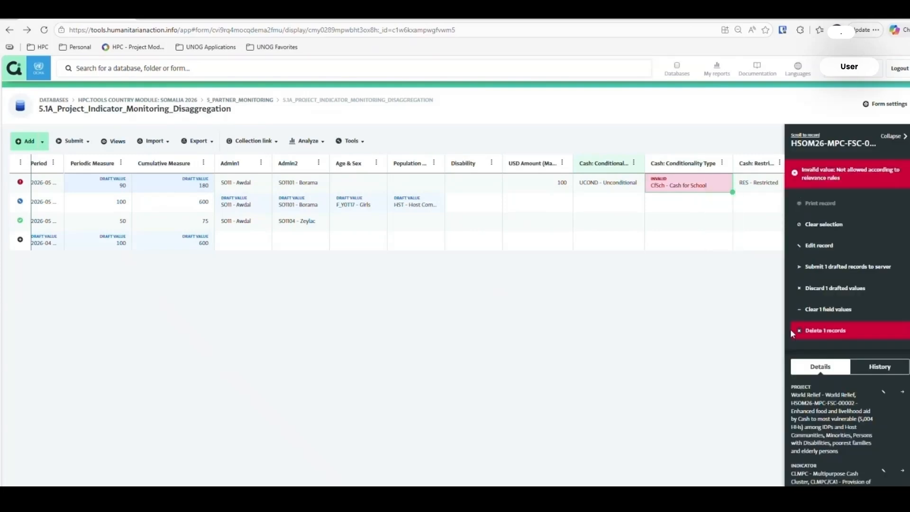
click(823, 310)
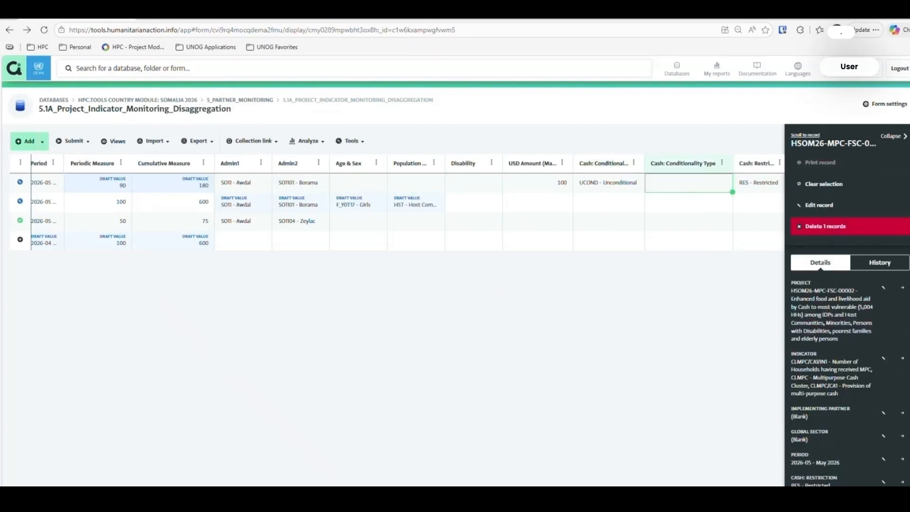
Review the available restriction and delivery options and the frequency value on the Multipurpose Cash record.
scroll(762, 382, right, 3)
click(646, 187)
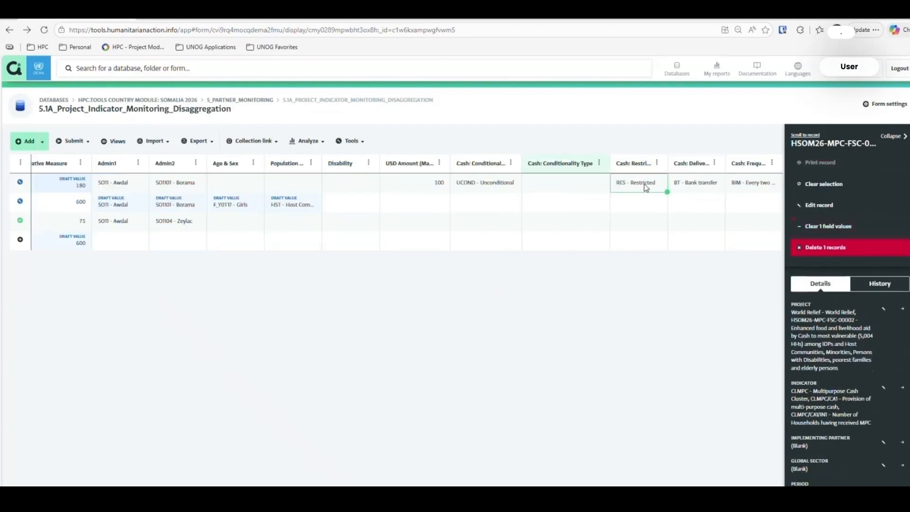
double_click(645, 185)
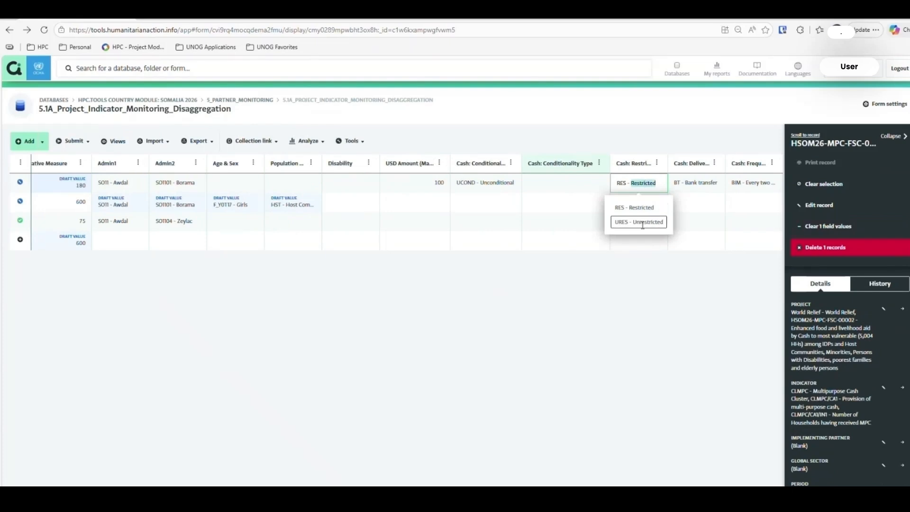
double_click(695, 186)
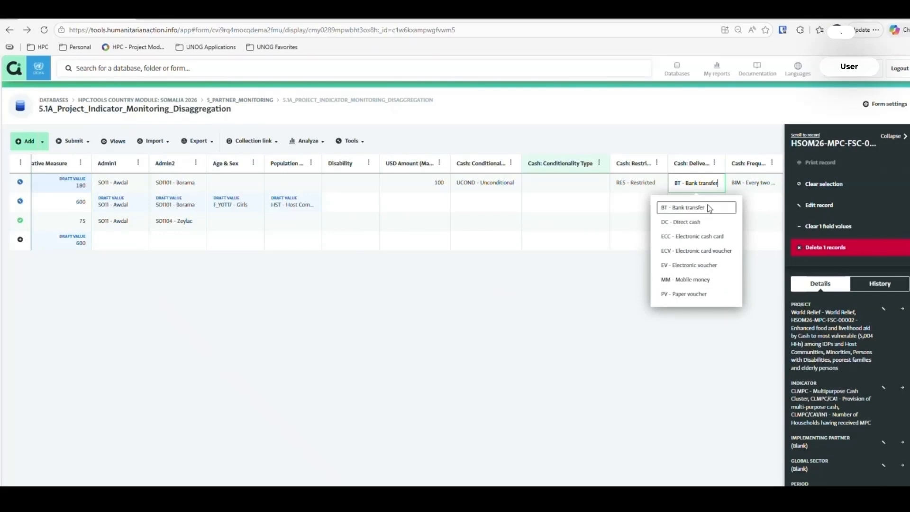
click(747, 185)
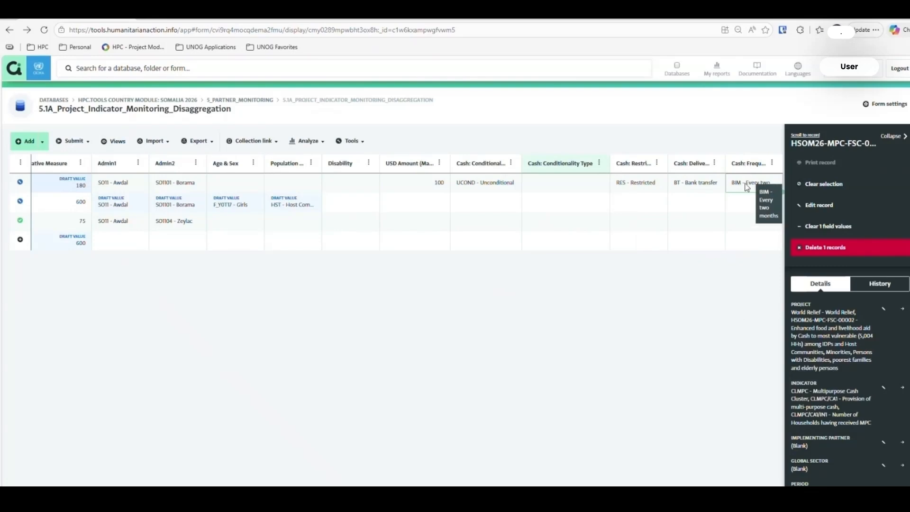
click(746, 183)
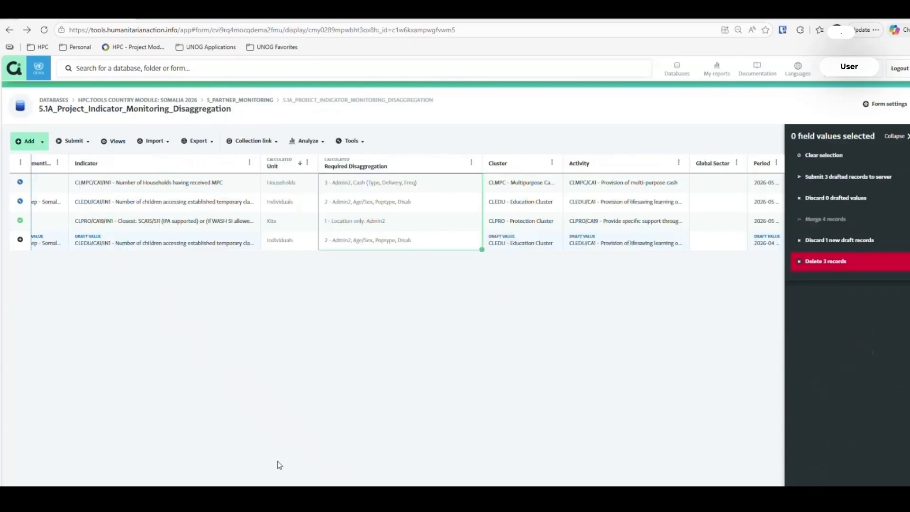
Submit all valid drafted records in the form to the server.
drag(279, 489, 607, 489)
scroll(172, 229, left, 10)
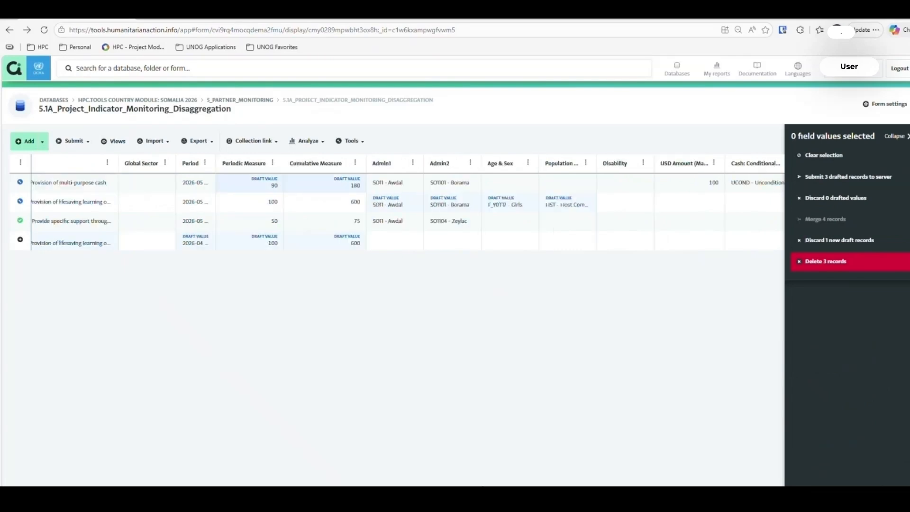
click(80, 145)
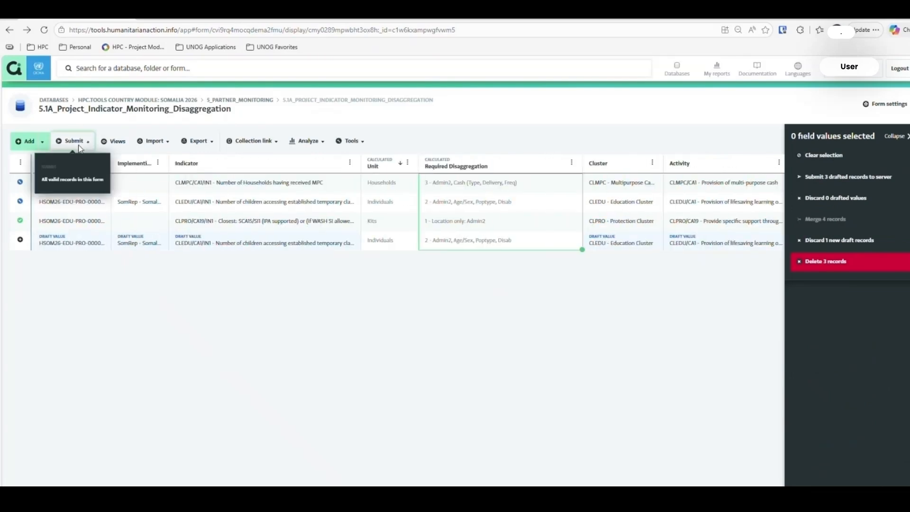
click(70, 179)
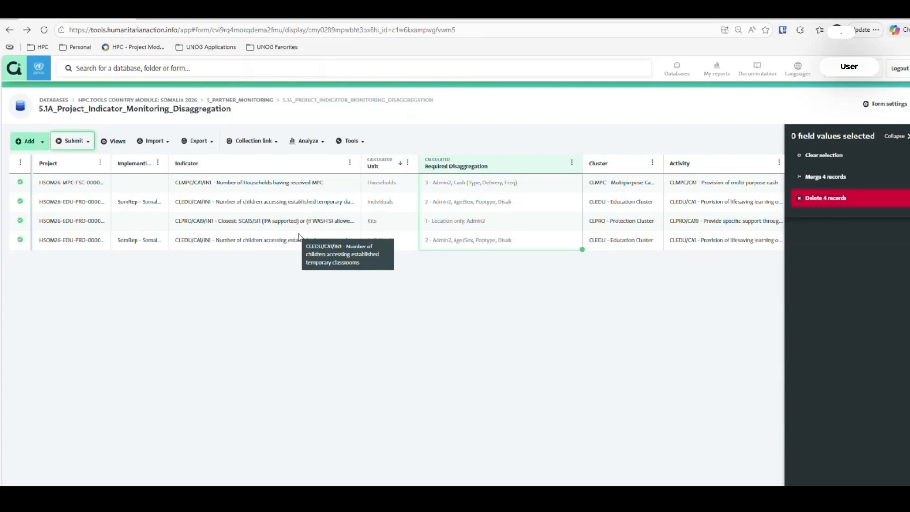
Filter the records by the Protection Cluster hygiene kits indicator CLPRO/CA19/IN1.
click(254, 226)
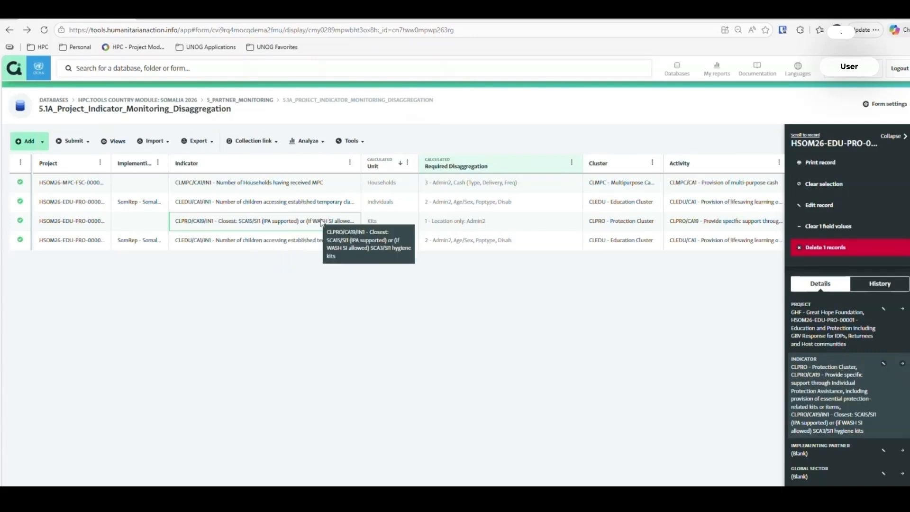
double_click(205, 221)
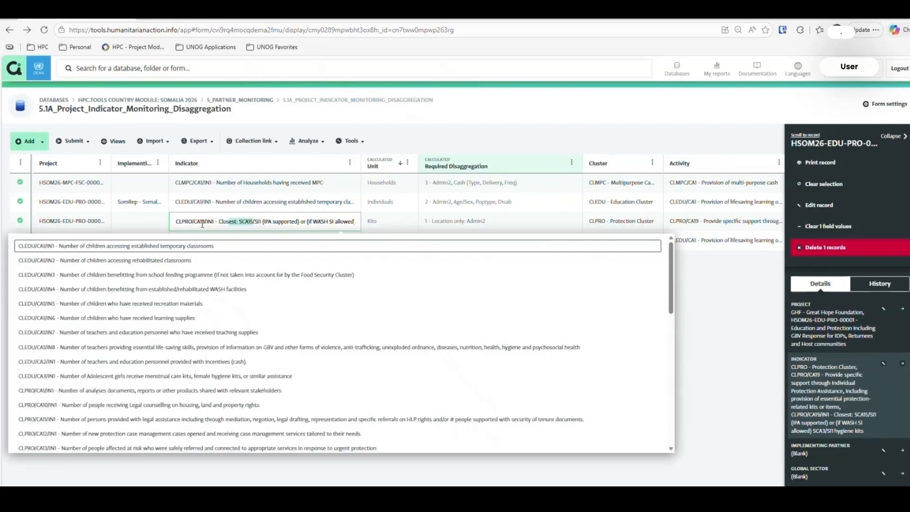
click(350, 163)
click(338, 270)
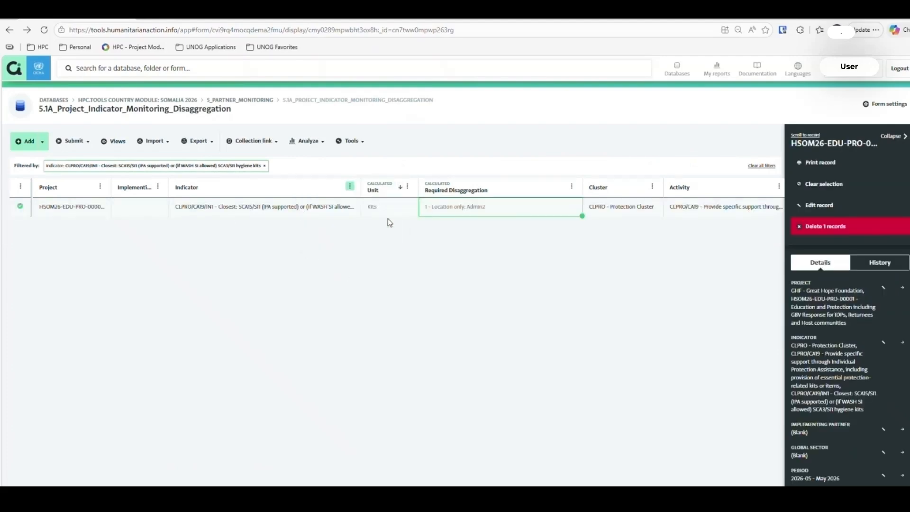
Add three blank records at the bottom of the filtered table.
click(298, 209)
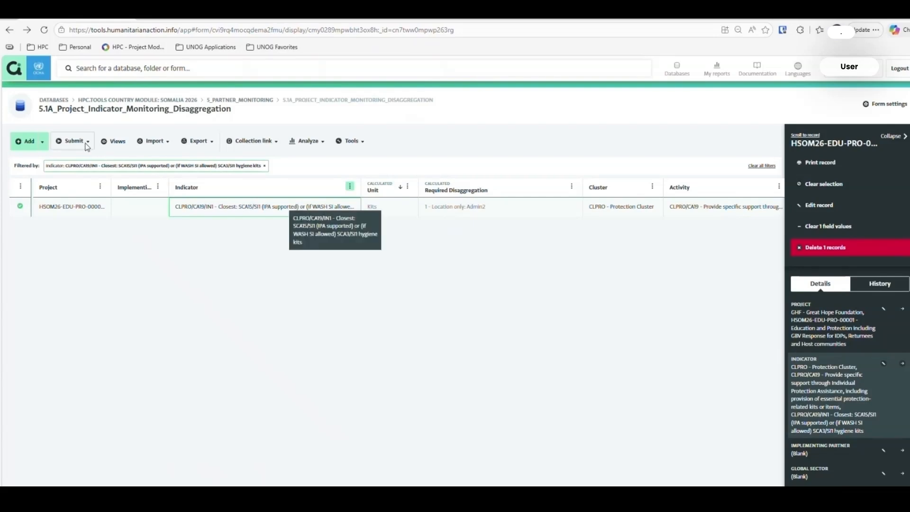
click(43, 142)
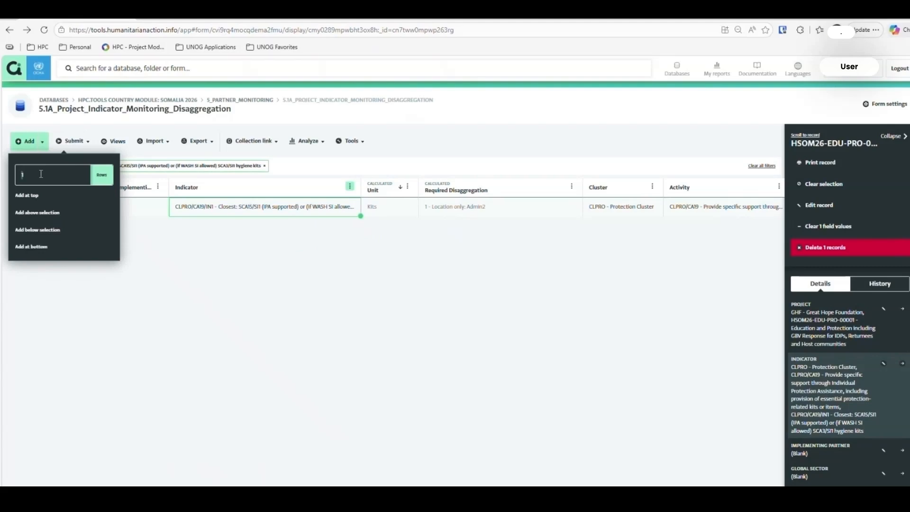
click(33, 247)
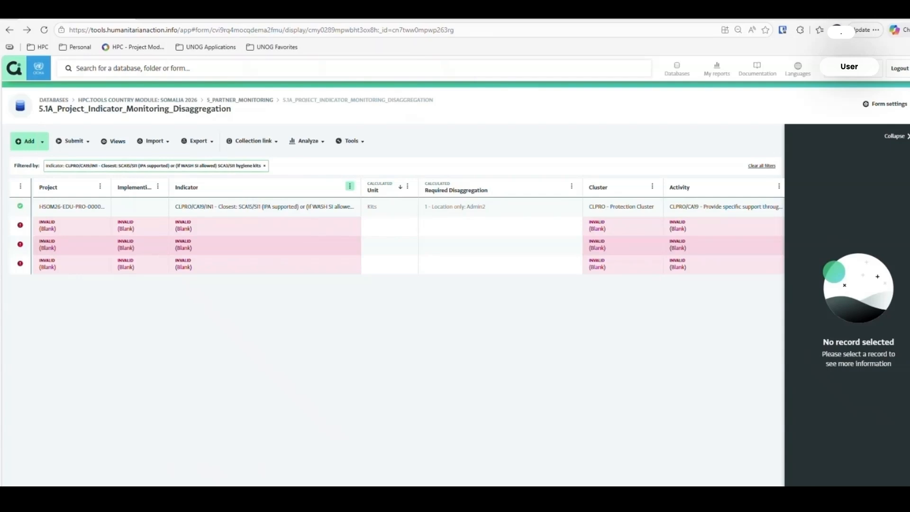
Copy the Project through Period values of the existing hygiene kits record into the three blank records below it.
mouse_move(28, 232)
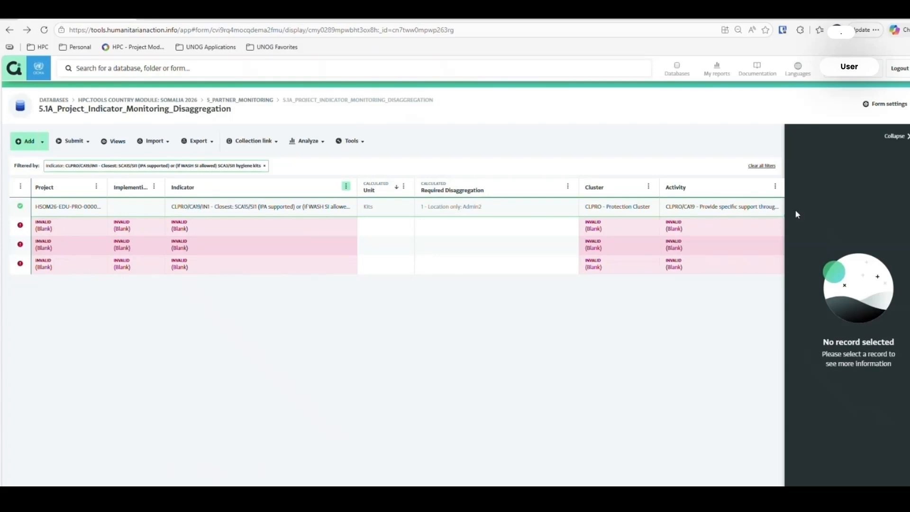
scroll(707, 212, right, 3)
scroll(770, 216, right, 2)
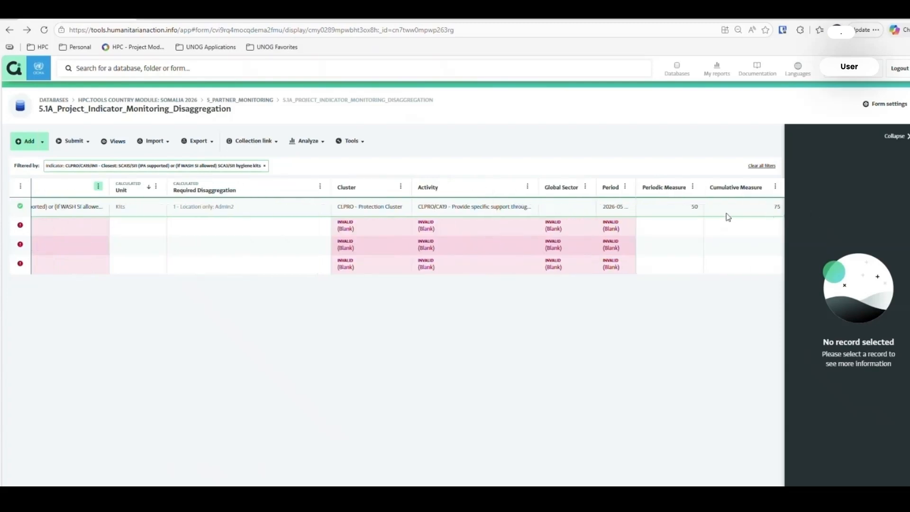
click(624, 212)
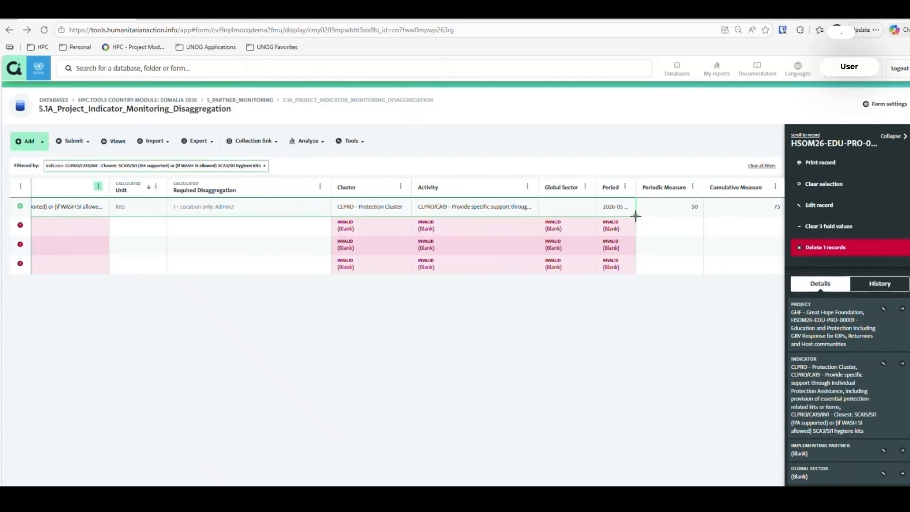
key(ctrl+c)
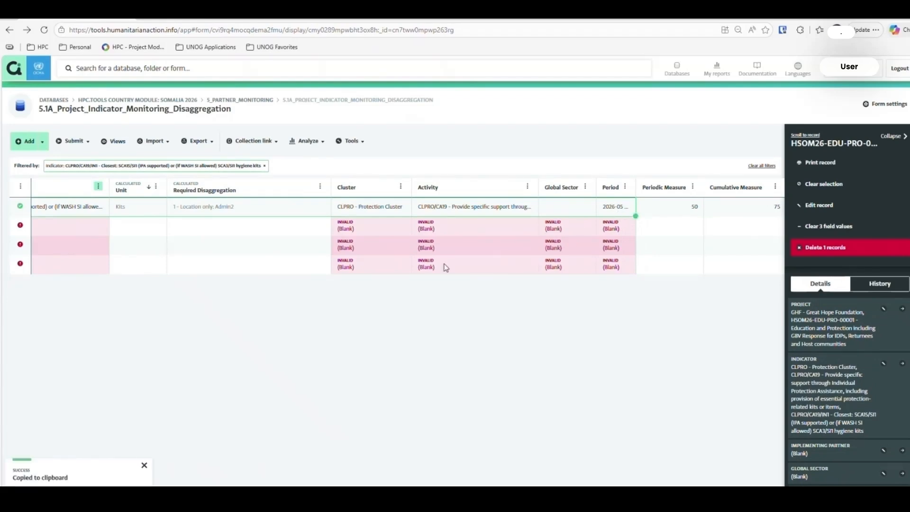
scroll(74, 272, left, 6)
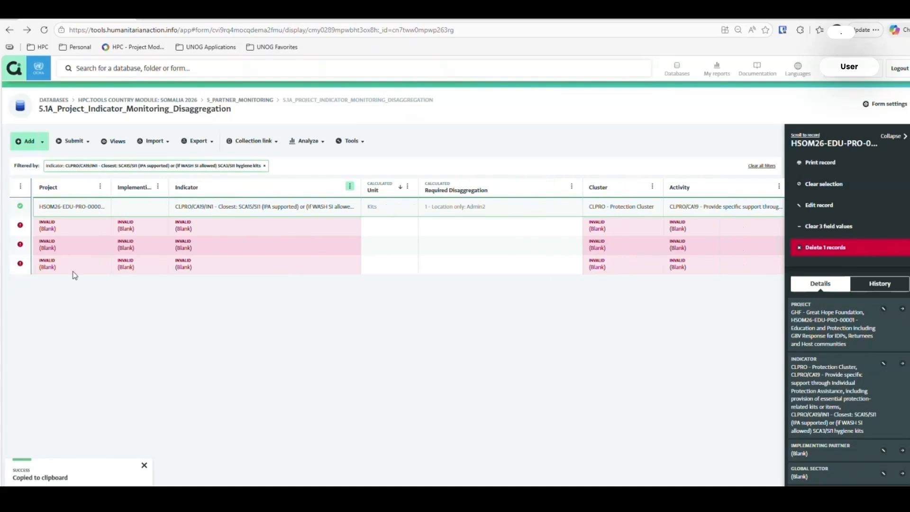
click(84, 221)
key(ctrl+v)
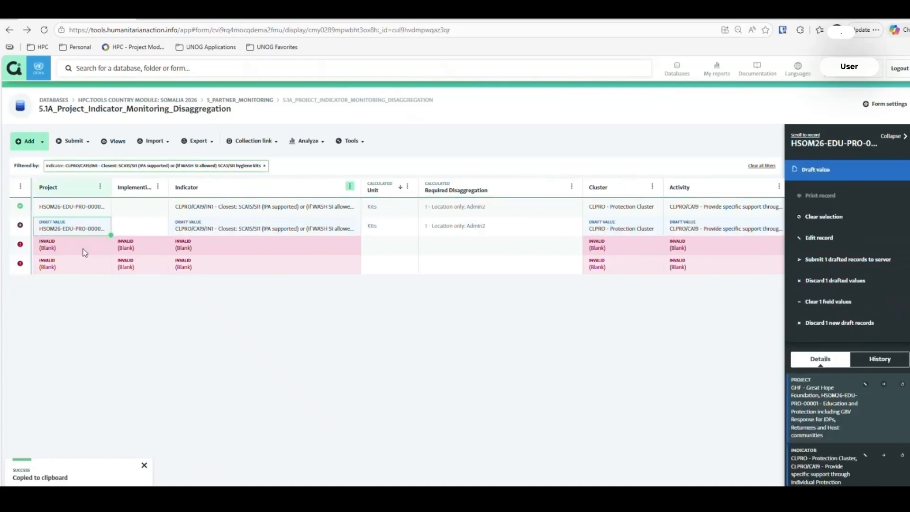
scroll(84, 253, right, 6)
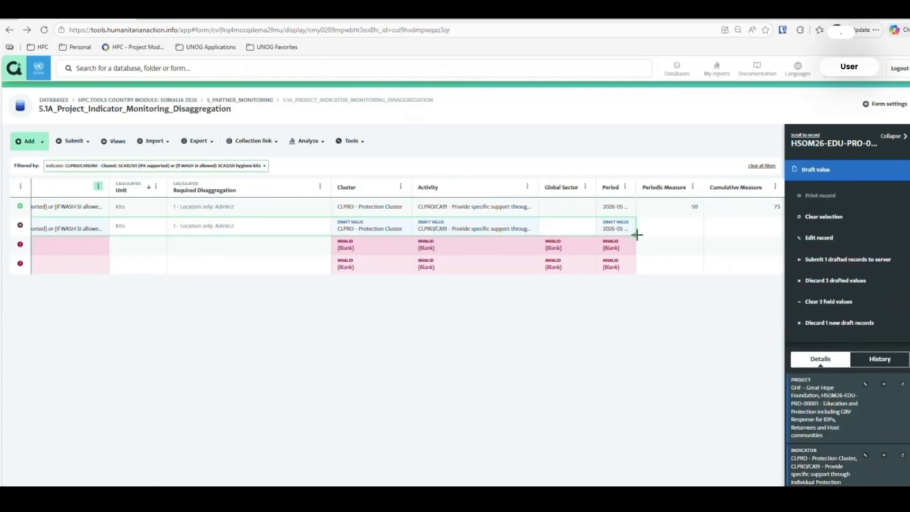
drag(637, 235, 629, 289)
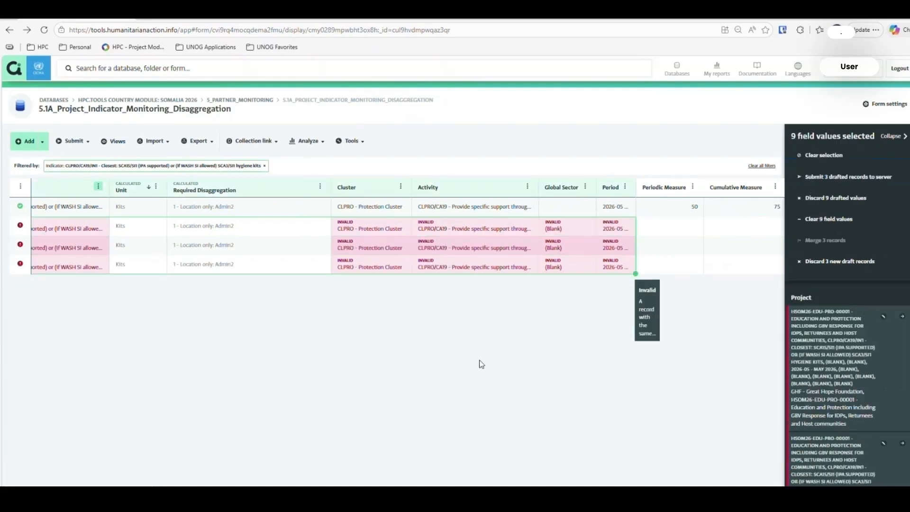
Copy the Admin1 value SO11 - Awdal from the existing record into the three new records.
scroll(403, 237, left, 9)
scroll(403, 237, right, 13)
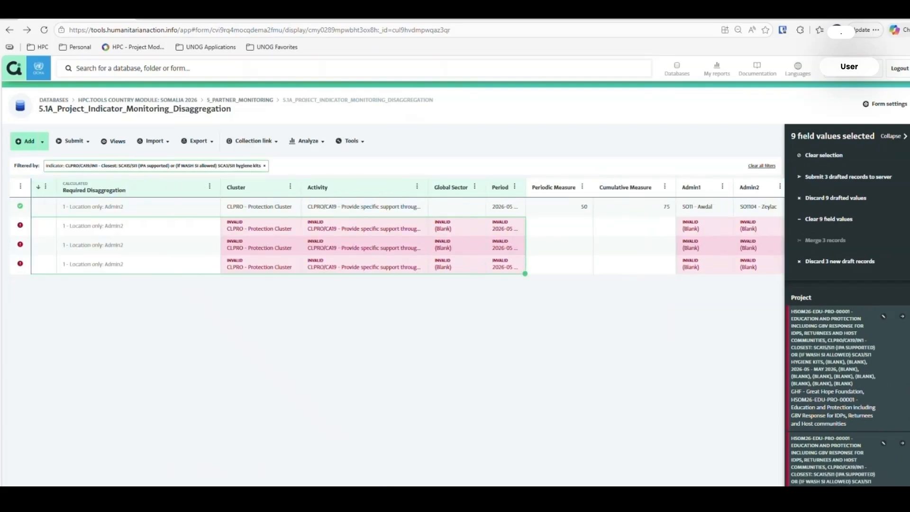
scroll(403, 237, right, 2)
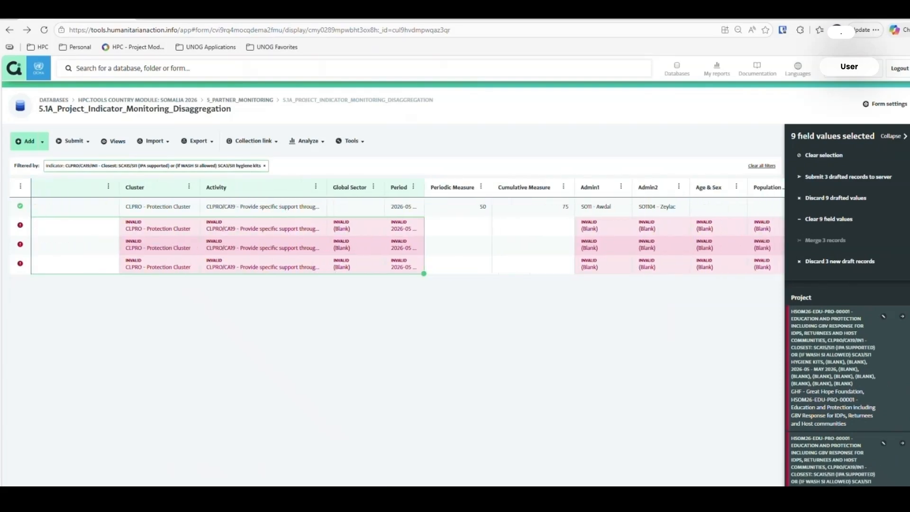
scroll(403, 237, right, 3)
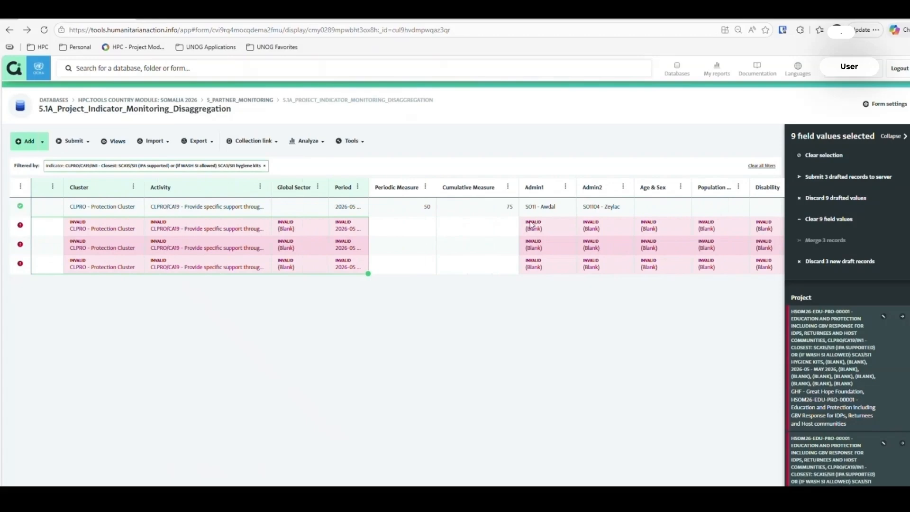
click(541, 210)
key(ctrl+c)
drag(548, 226, 552, 271)
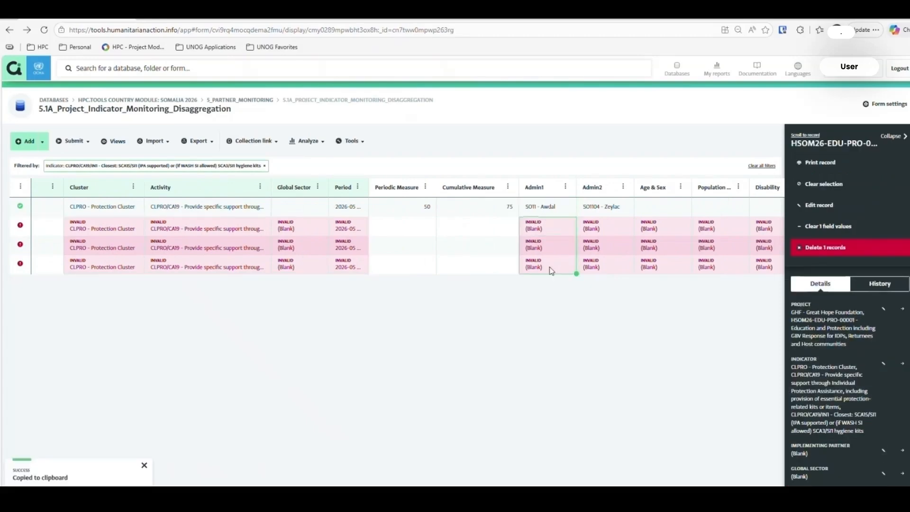
key(ctrl+v)
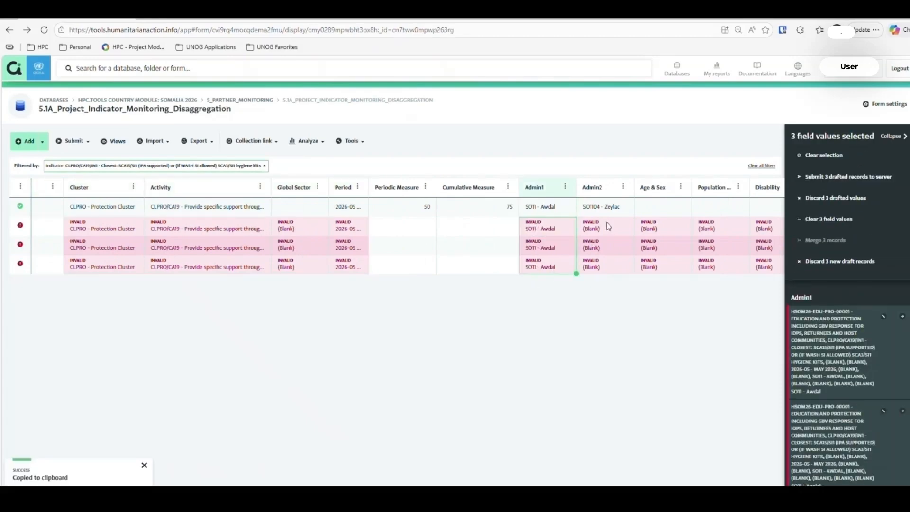
Set Admin2 of the three new records to SO1101 - Borama, SO1102 - Baki and SO1103 - Lughaye in that order.
double_click(609, 226)
click(615, 241)
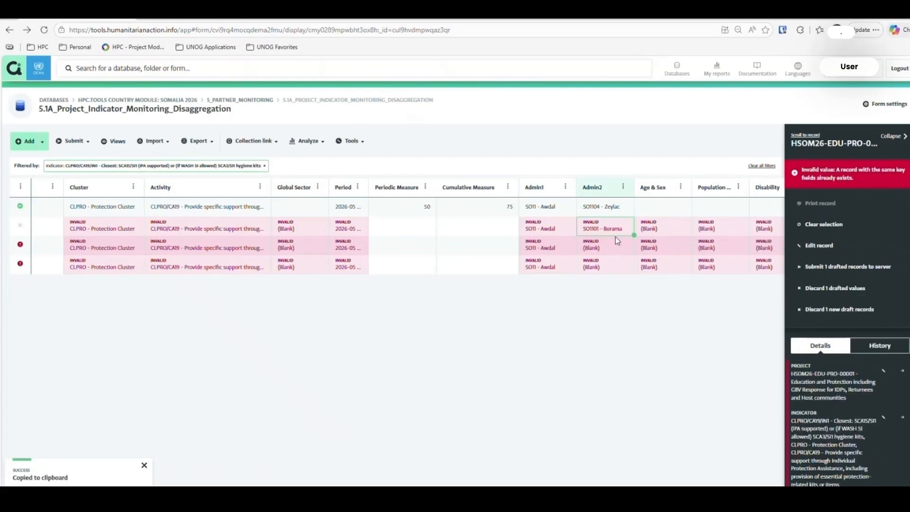
double_click(612, 244)
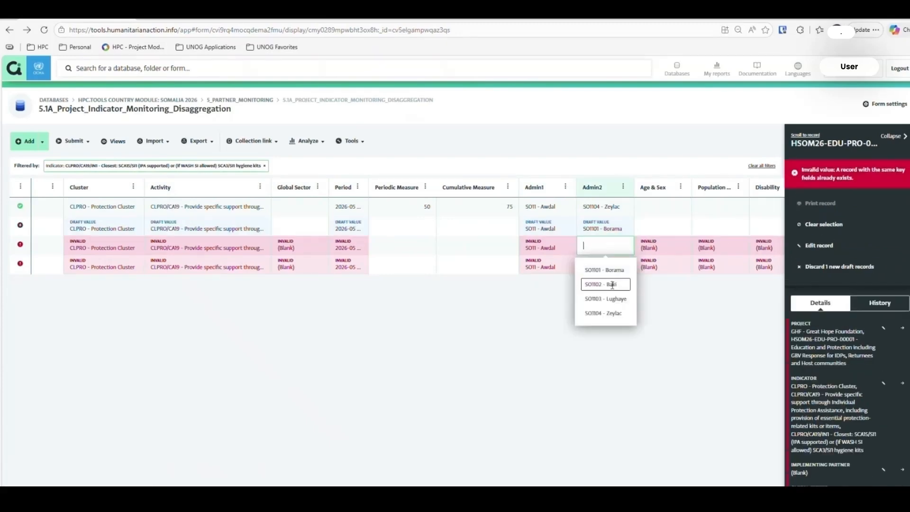
click(613, 285)
double_click(607, 265)
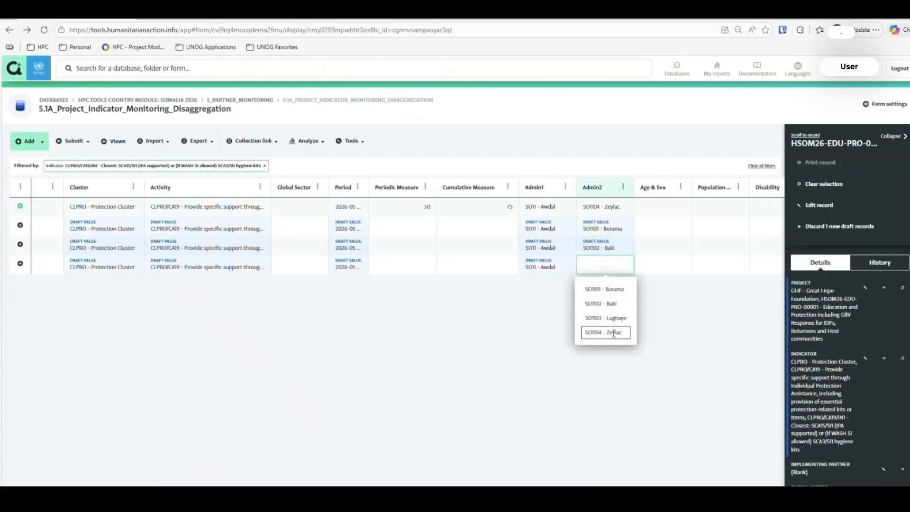
click(614, 333)
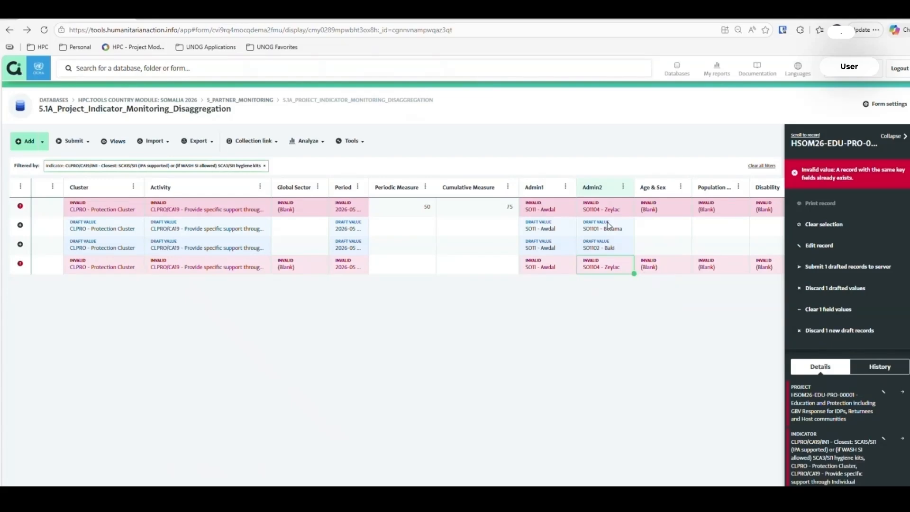
double_click(595, 270)
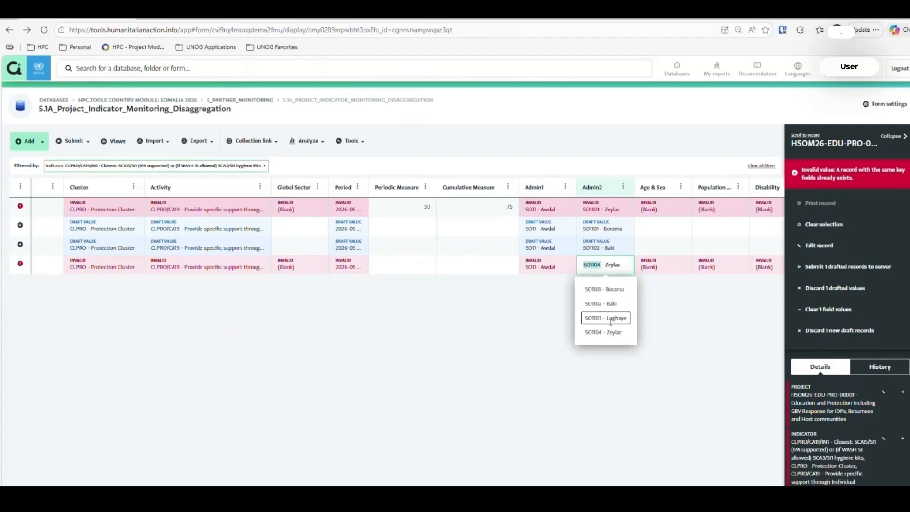
click(605, 319)
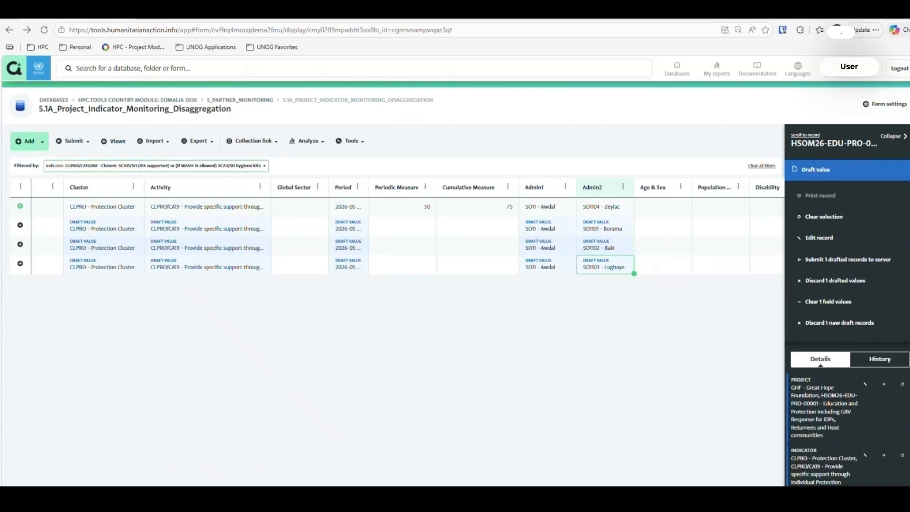
Set the Periodic Measure to 15 for Zeylac, 15 for Borama, 10 for Baki and 10 for Lughaye.
scroll(413, 210, right, 2)
scroll(413, 211, left, 3)
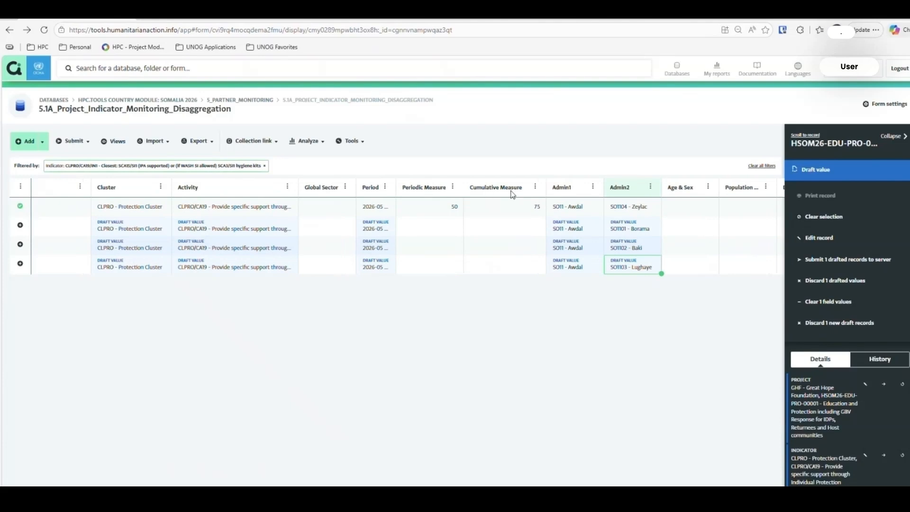
drag(448, 208, 491, 208)
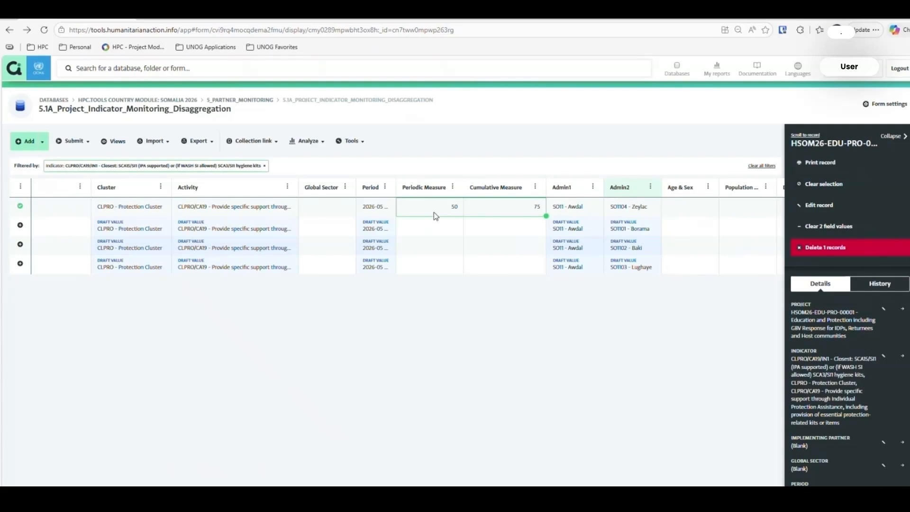
double_click(441, 215)
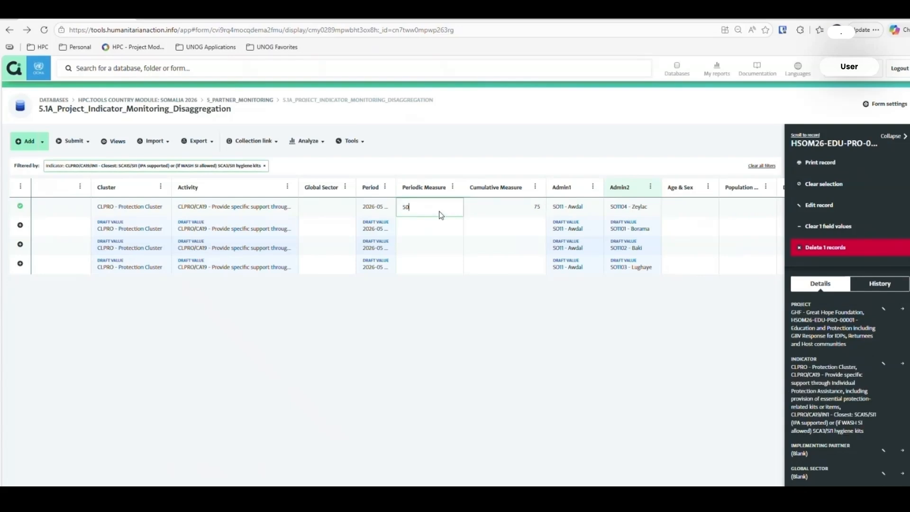
text(15)
key(Return)
text(15)
key(Return)
text(10)
key(Return)
text(10)
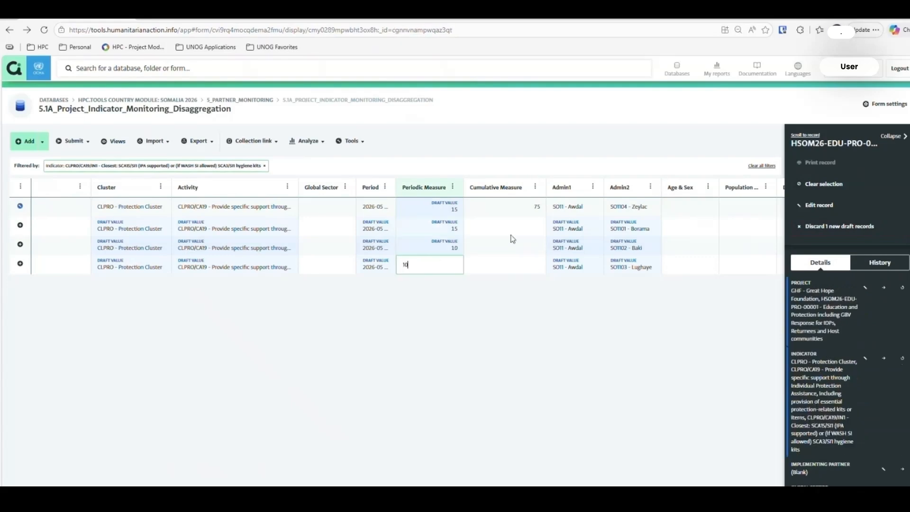
Set the Cumulative Measure to 15 for Zeylac, 10 for Borama, 25 for Baki and 25 for Lughaye.
click(529, 211)
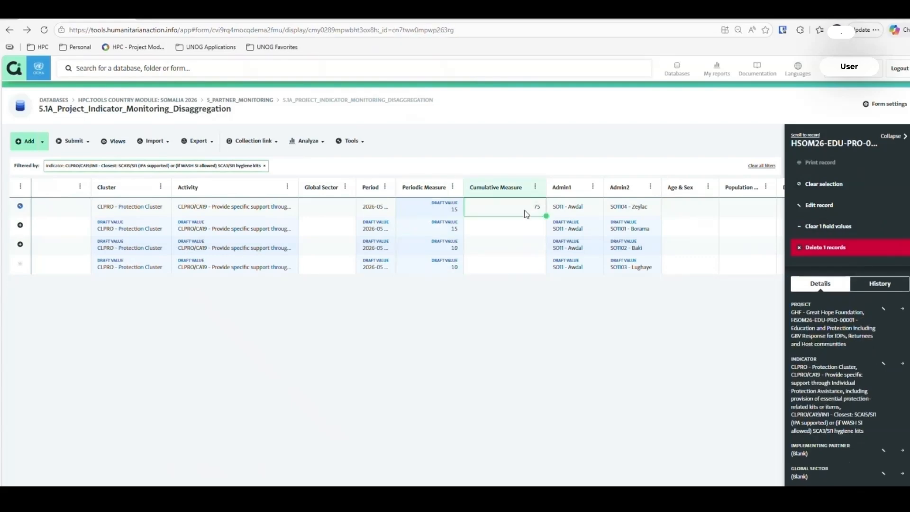
text(15)
key(Return)
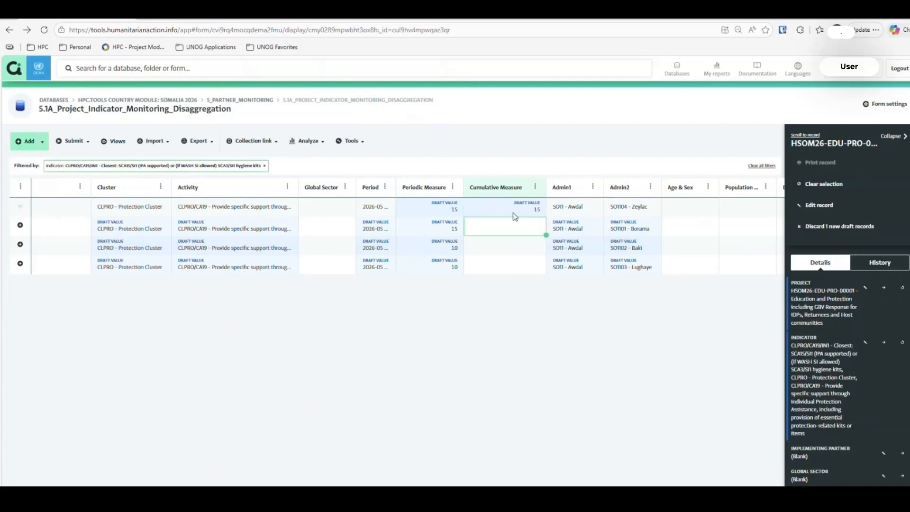
text(10)
key(Return)
text(25)
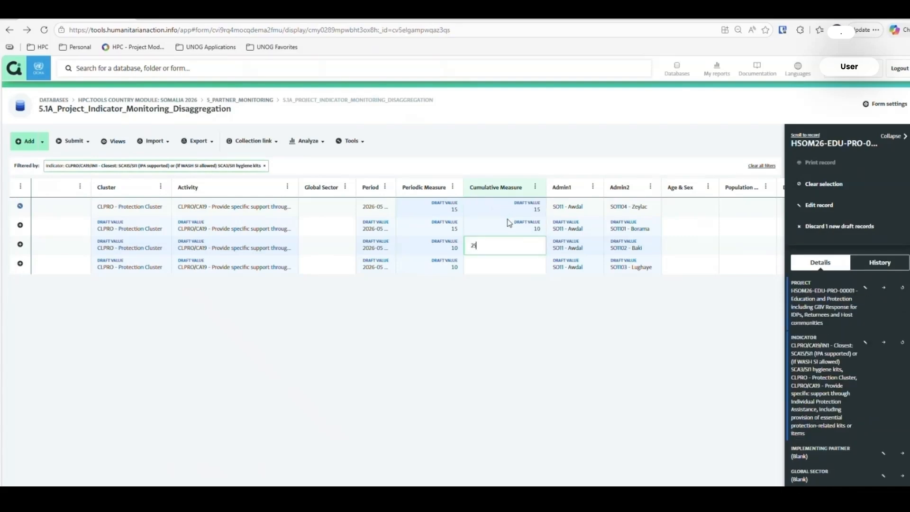
key(Return)
text(25)
key(Return)
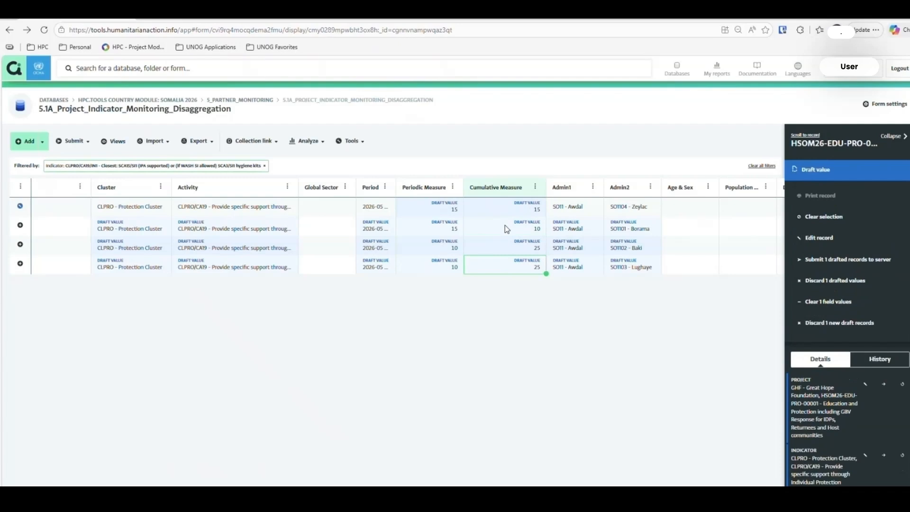
Review the measures, Admin2 districts and units of the four drafted records, and the option to submit all valid records in the form.
drag(449, 203, 525, 273)
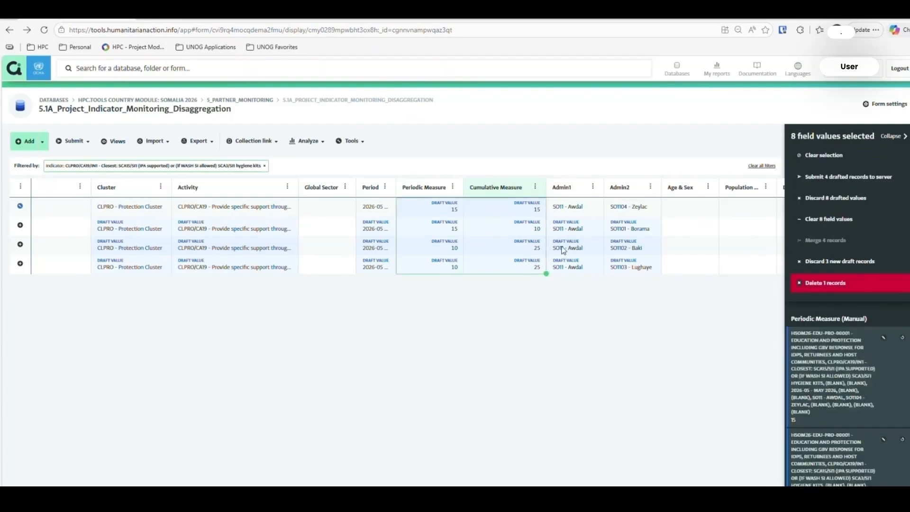
click(631, 199)
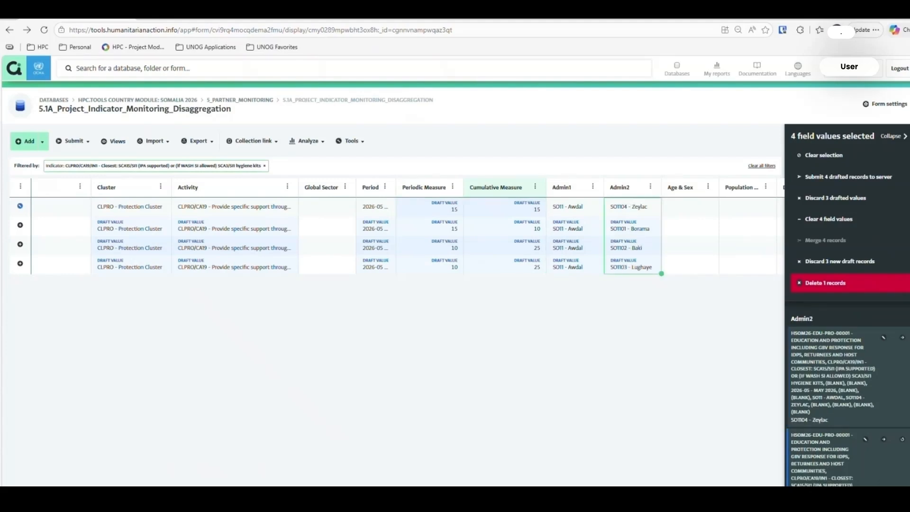
click(484, 192)
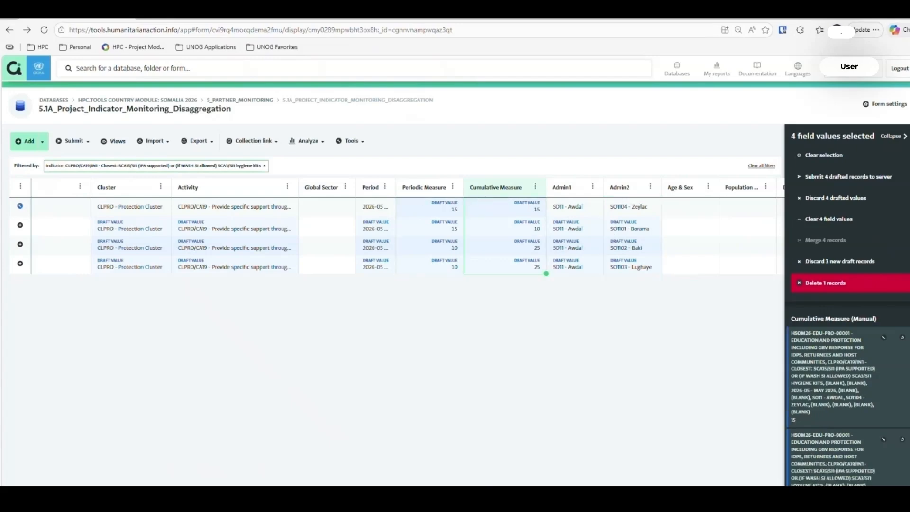
scroll(380, 482, left, 10)
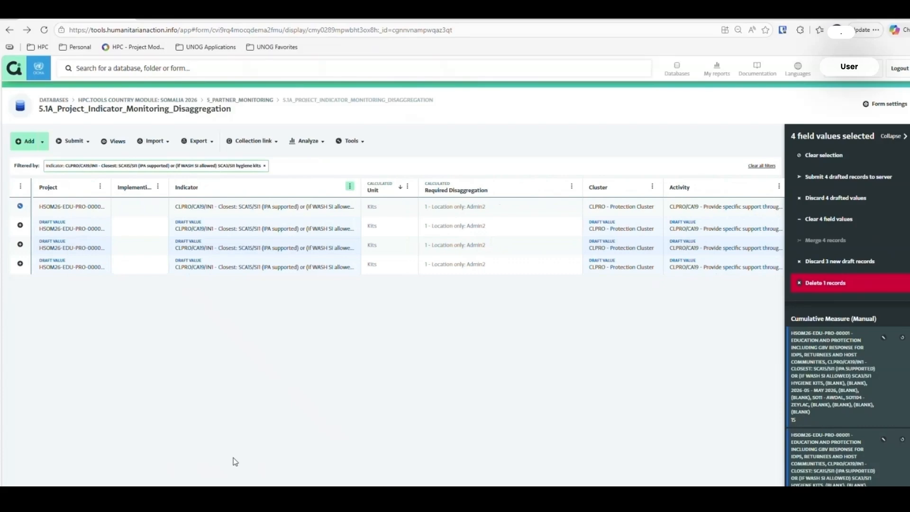
click(375, 190)
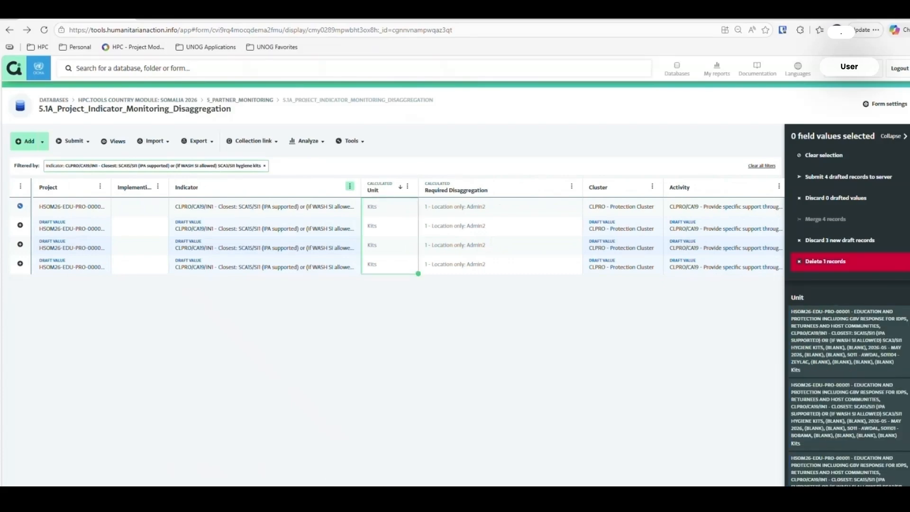
scroll(329, 481, right, 10)
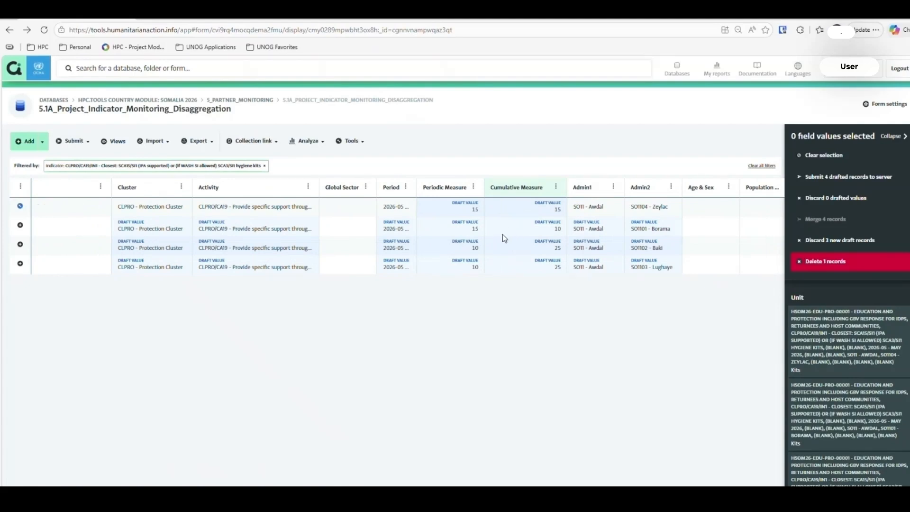
click(92, 145)
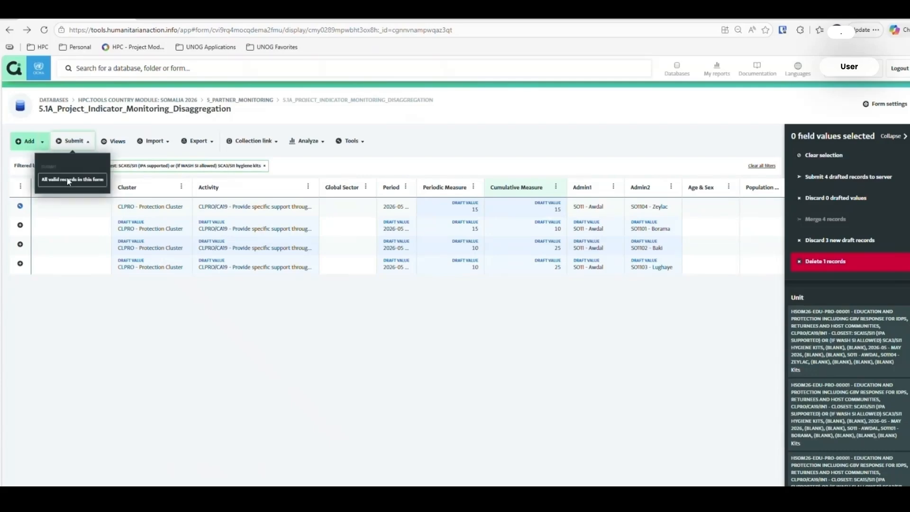
click(228, 397)
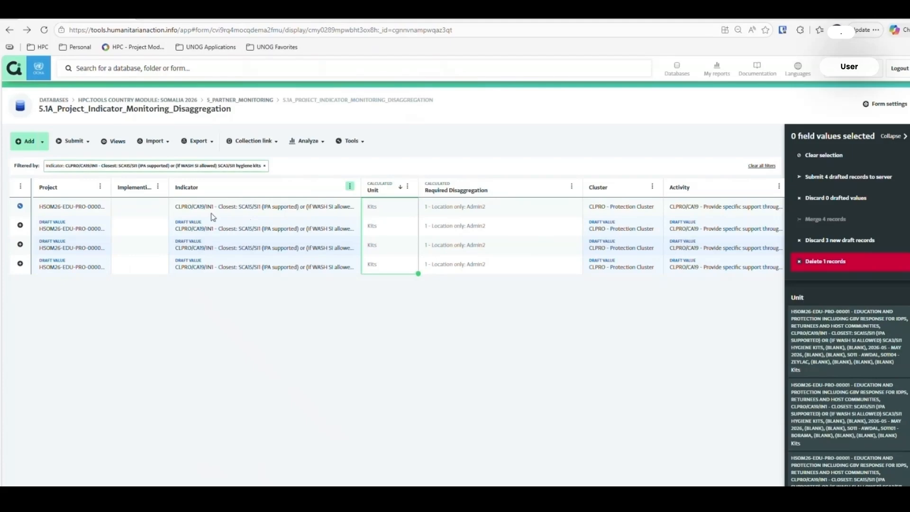
Replace the hygiene kits filter with an Indicator filter for CLEDU/CA1/IN1 - Number of children accessing established temporary classrooms.
click(265, 165)
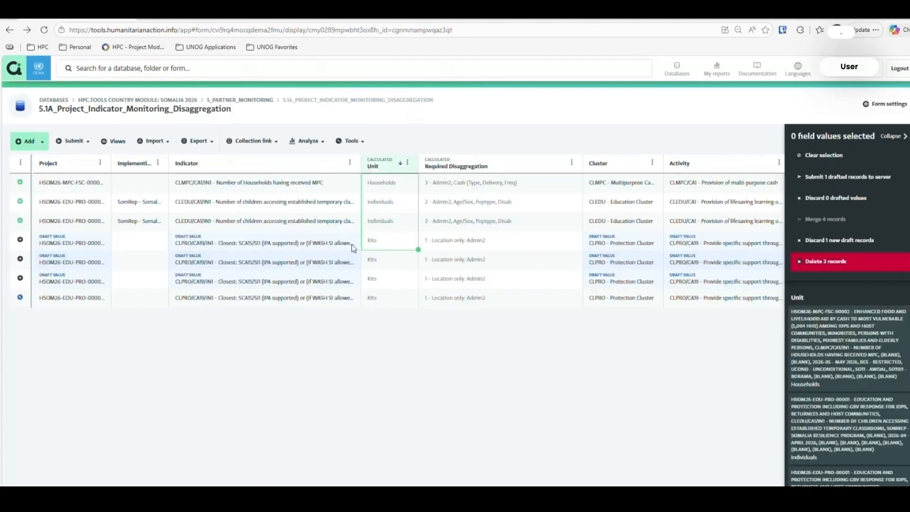
click(439, 206)
click(183, 206)
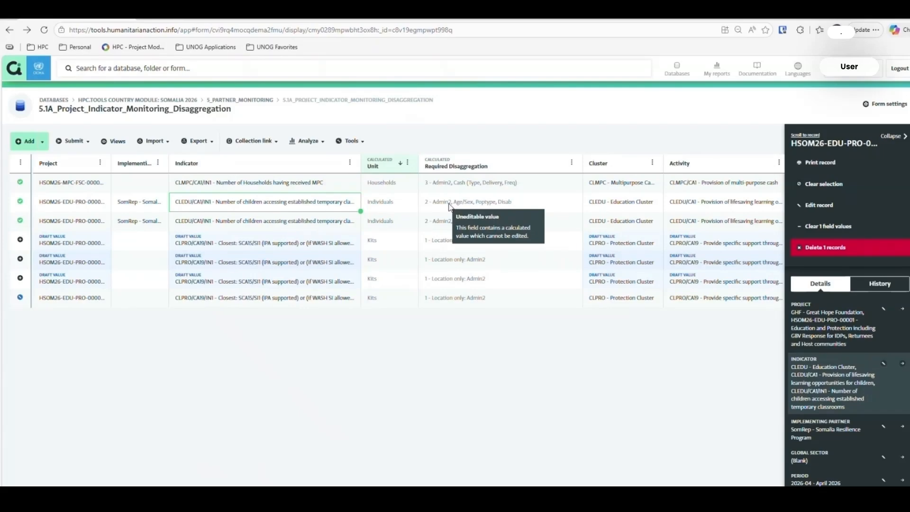
double_click(324, 204)
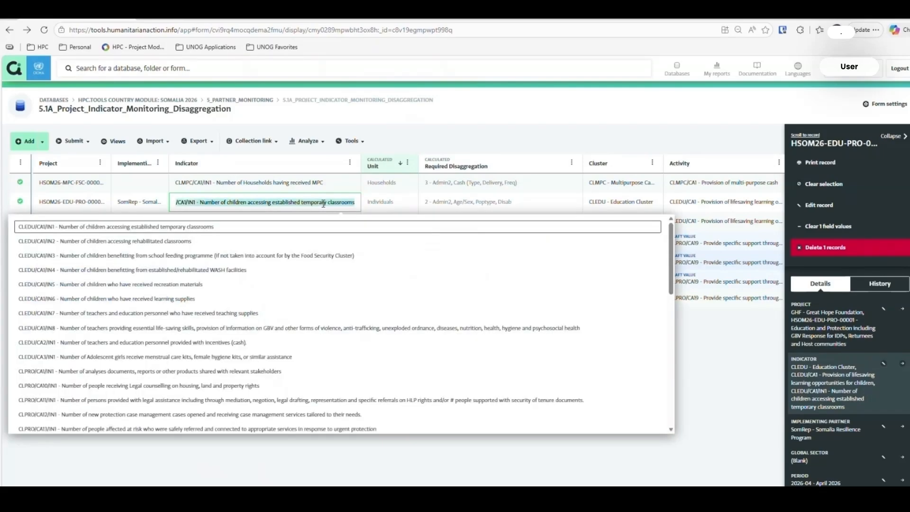
key(Escape)
click(350, 163)
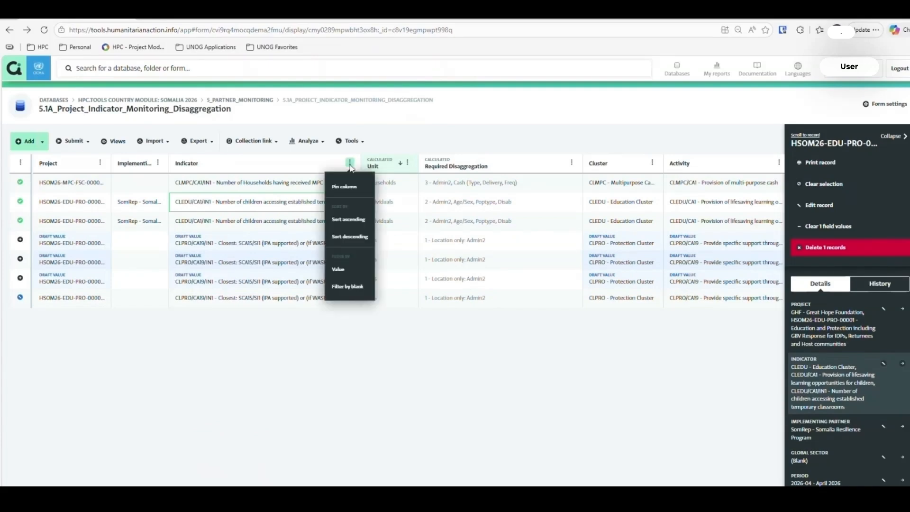
click(338, 269)
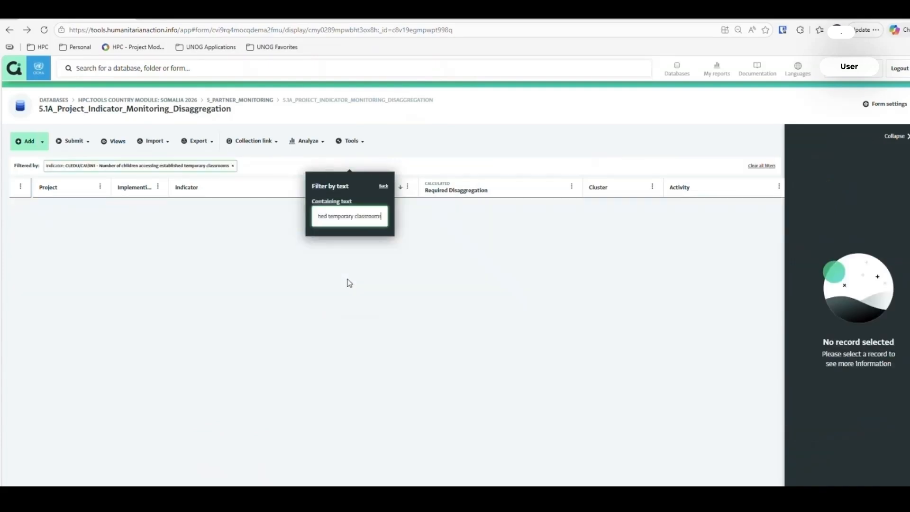
click(186, 244)
Add 3 new blank records at the bottom of the filtered table.
click(82, 231)
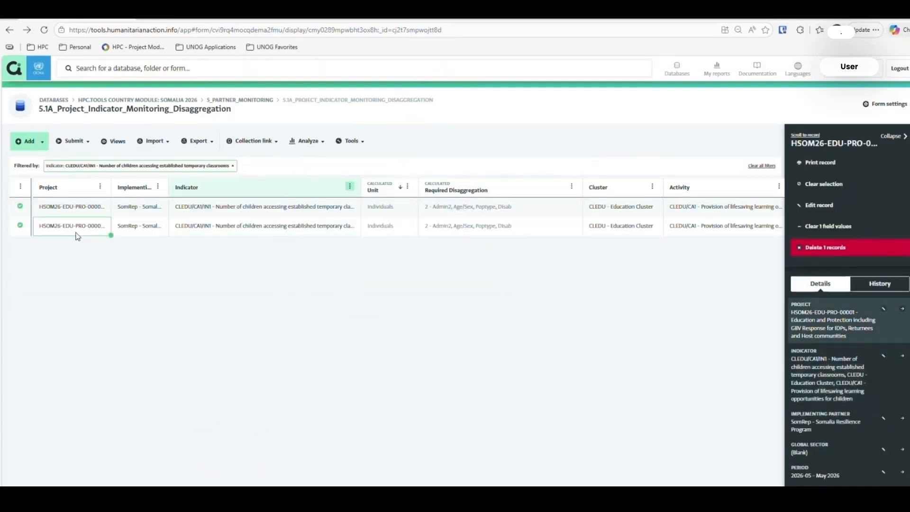
click(44, 144)
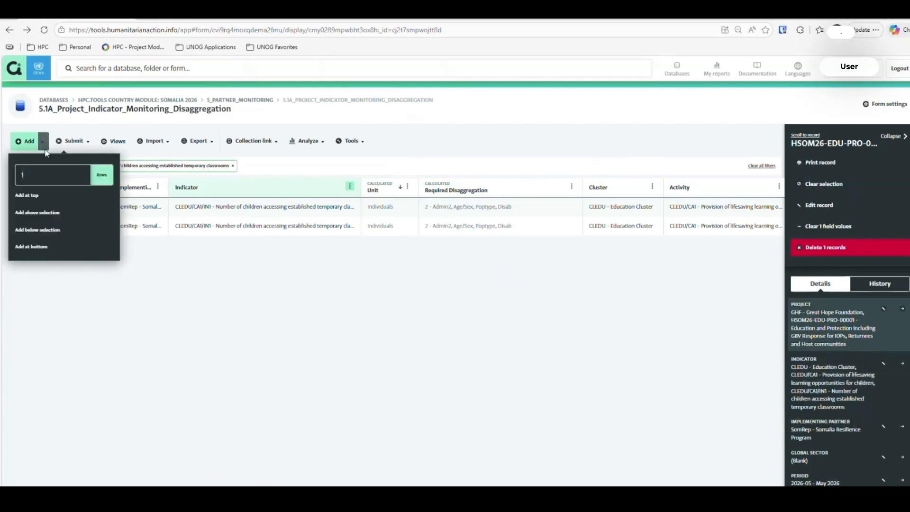
text(3)
click(41, 247)
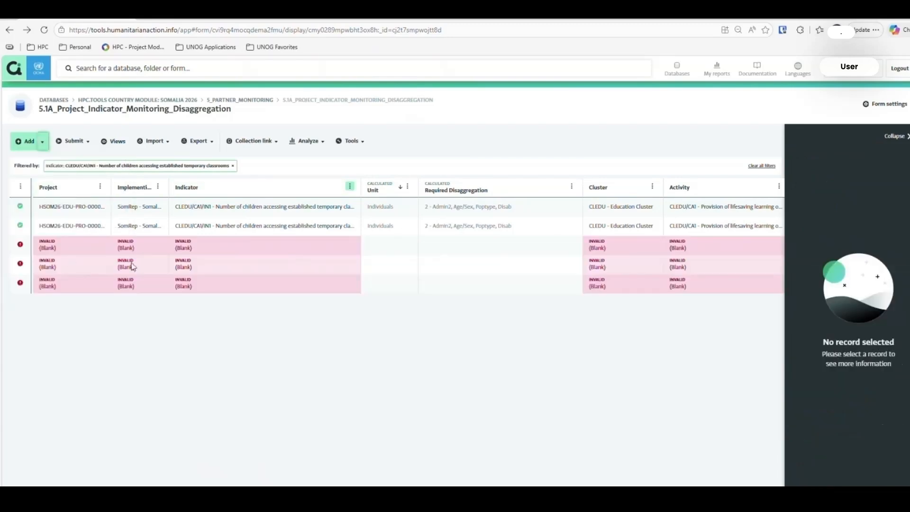
Fill the three new records with the existing May 2026 record's values from Project through Period.
click(67, 230)
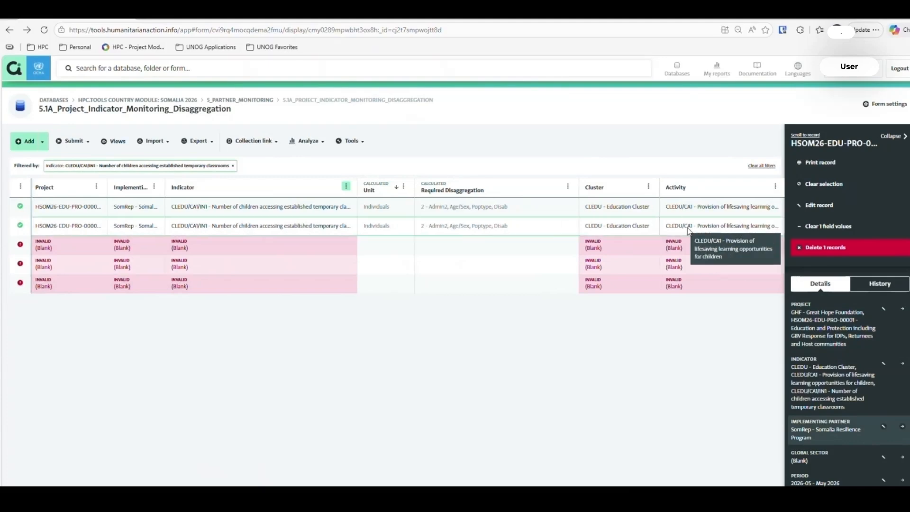
scroll(397, 237, right, 7)
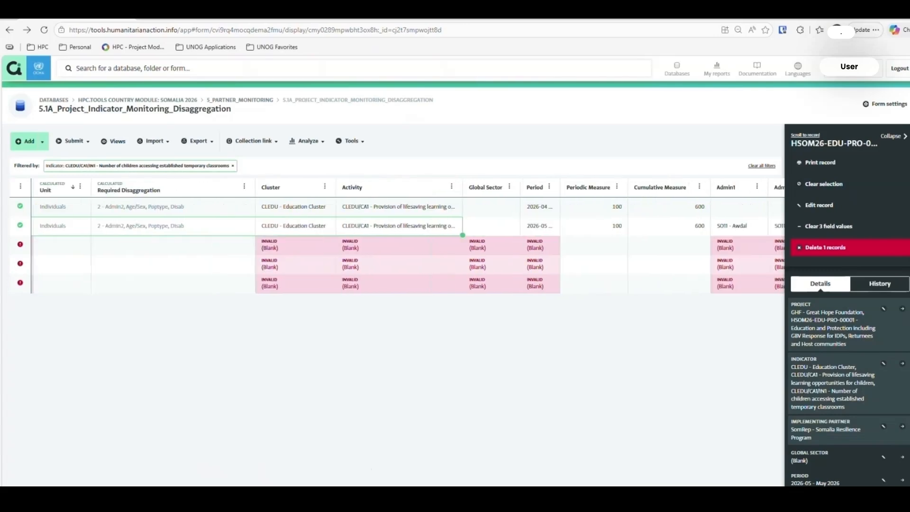
shift+click(544, 227)
drag(559, 235, 559, 293)
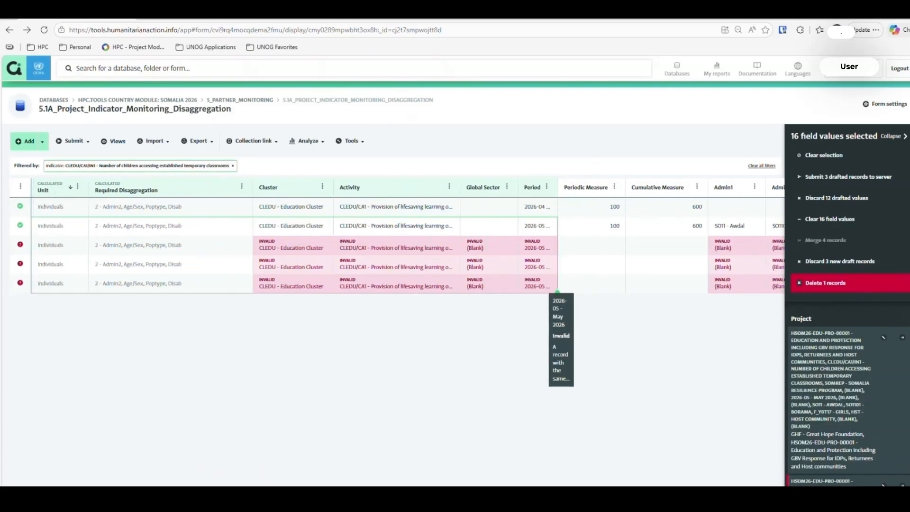
scroll(560, 289, left, 5)
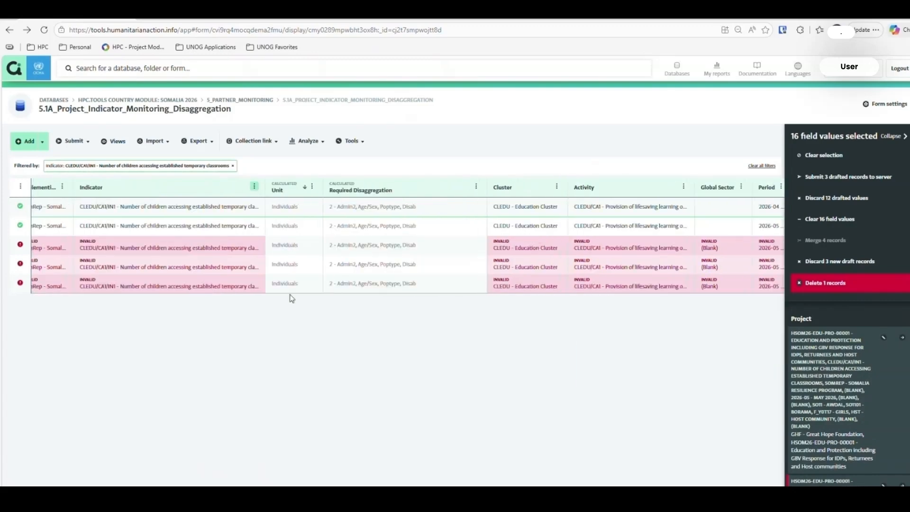
mouse_move(166, 254)
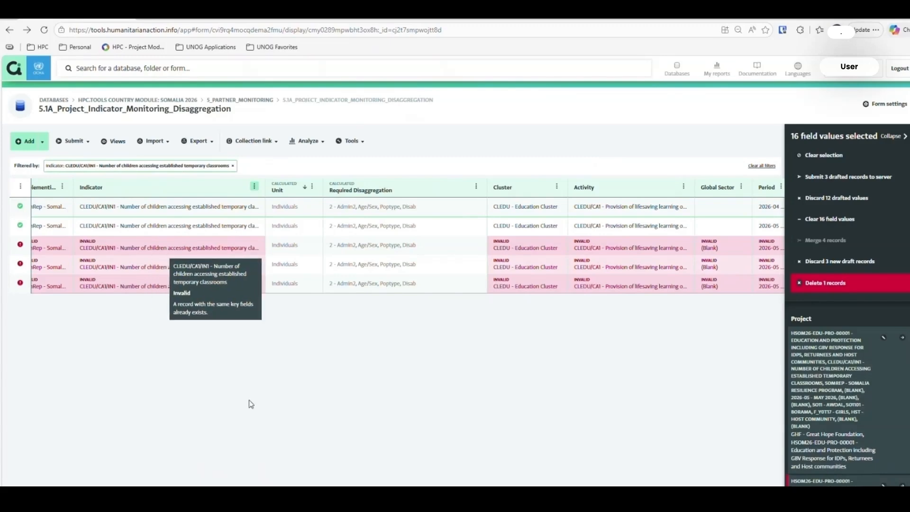
Copy the Admin1 value SO11 - Awdal from the existing May 2026 record into the three new records.
scroll(399, 247, right, 5)
scroll(399, 247, right, 6)
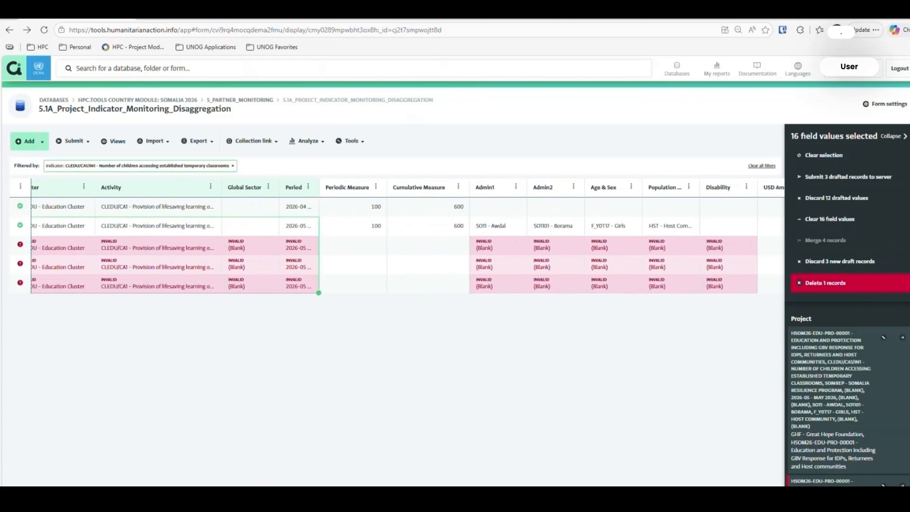
scroll(398, 246, right, 1)
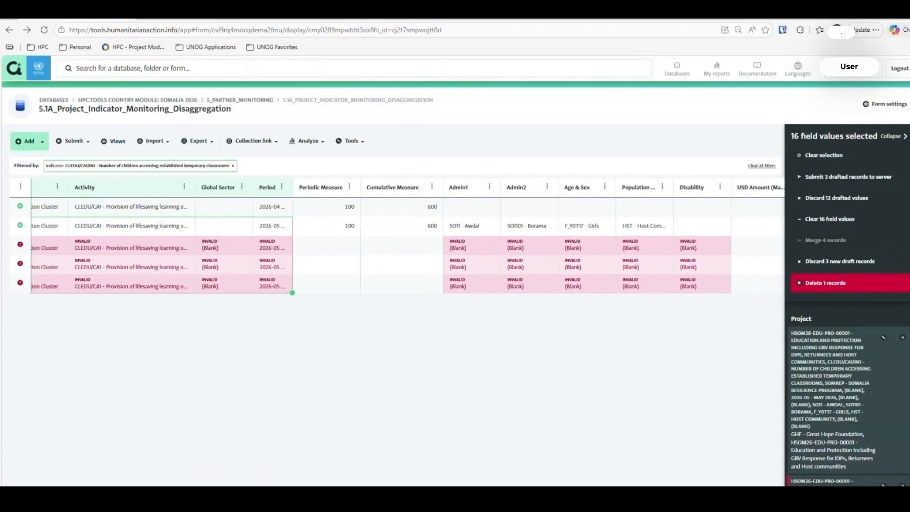
click(478, 227)
key(ctrl+c)
drag(477, 246, 479, 281)
key(ctrl+v)
Copy the Admin2 value SO1101 - Borama from the existing May 2026 record into the three new records.
click(534, 249)
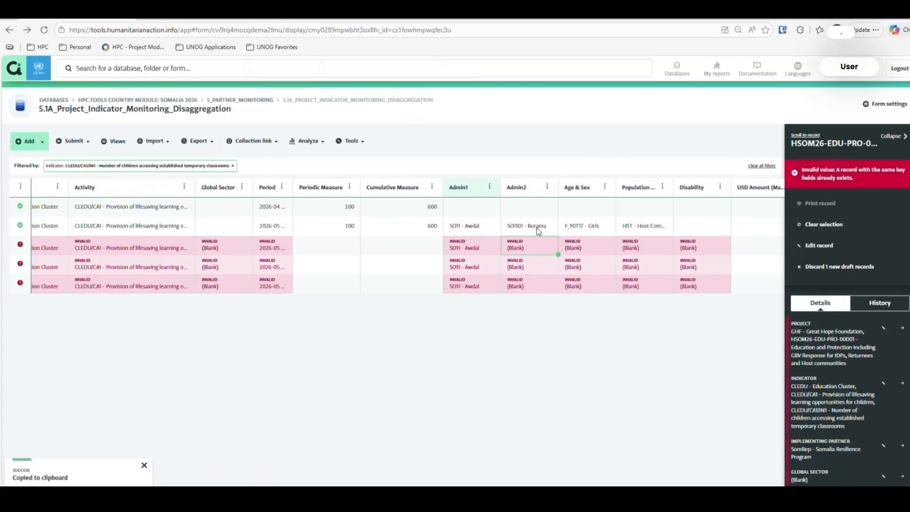
click(538, 228)
key(ctrl+c)
drag(533, 245, 523, 284)
key(ctrl+v)
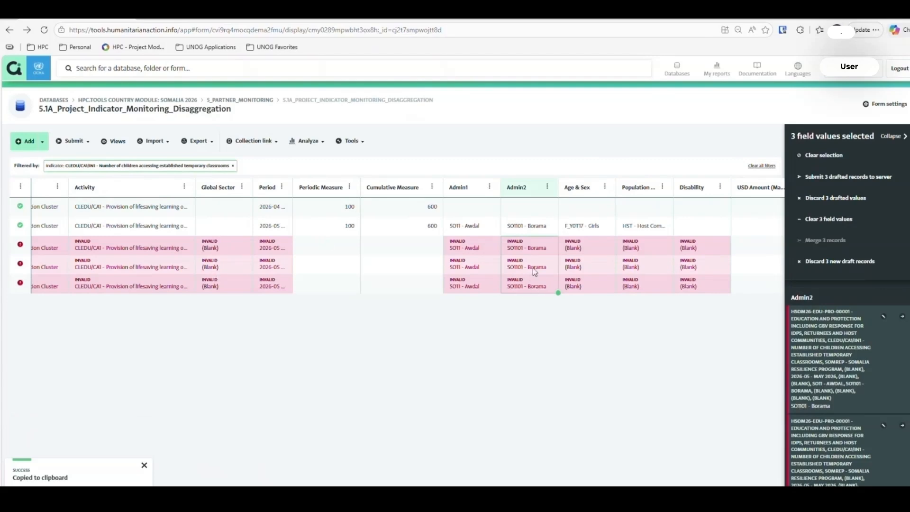
Set the first new record's Periodic Measure to 50 and its Cumulative Measure to 100.
scroll(543, 318, right, 2)
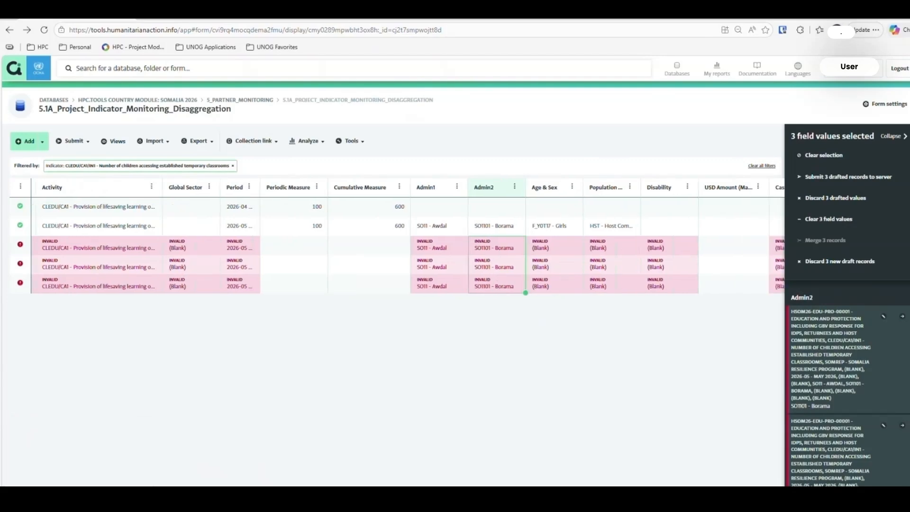
click(262, 252)
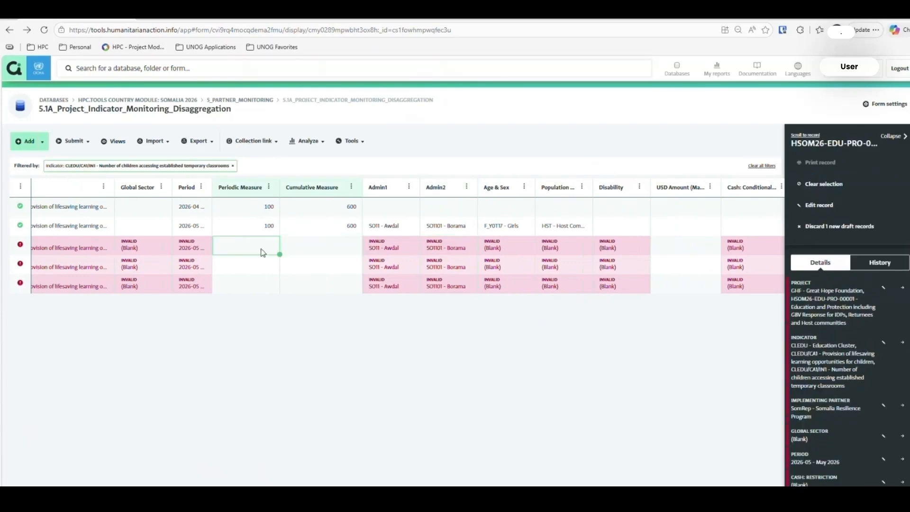
text(50)
key(Tab)
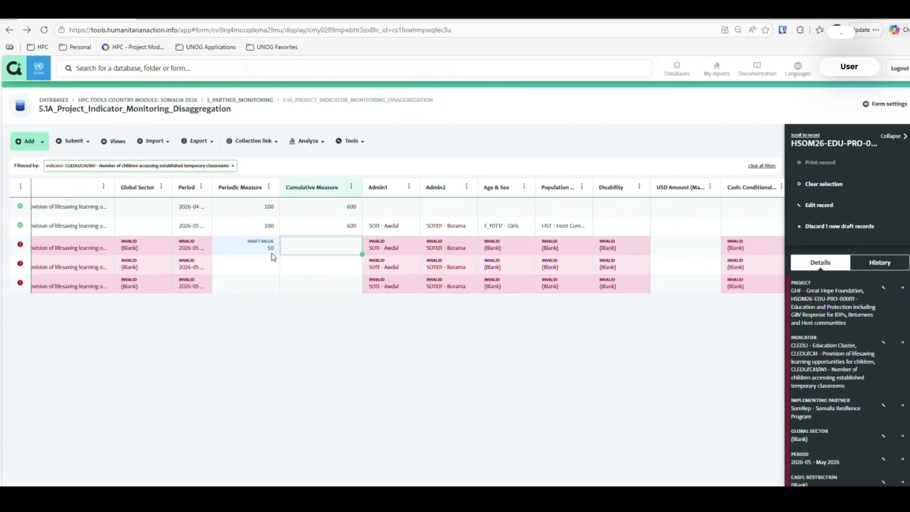
text(100)
key(Tab)
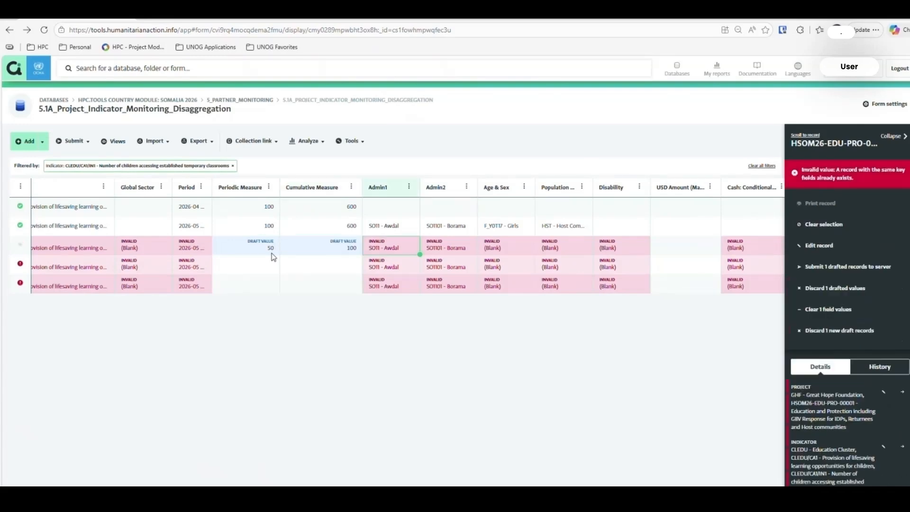
Set the first new record's Age & Sex to F_Y0T17 - Girls and its population group to IDP - Internally Displaced Persons.
click(506, 251)
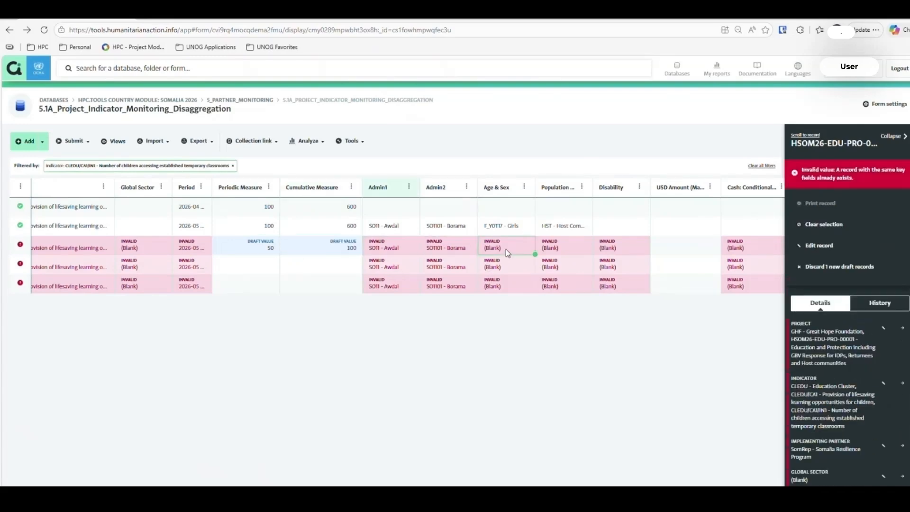
double_click(518, 248)
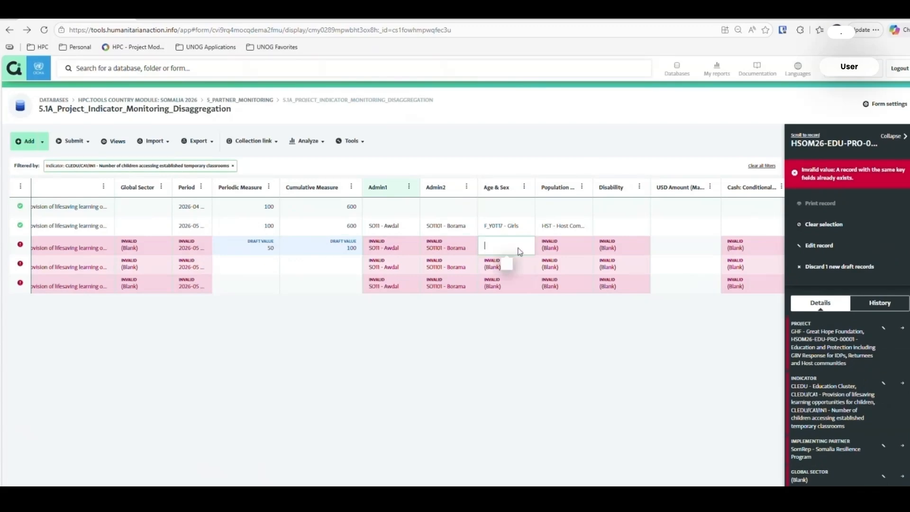
click(502, 273)
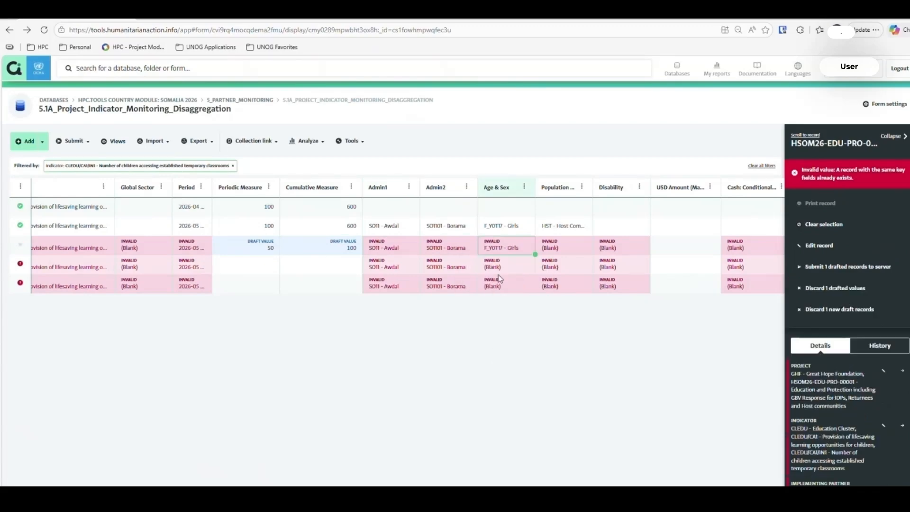
click(549, 247)
double_click(550, 247)
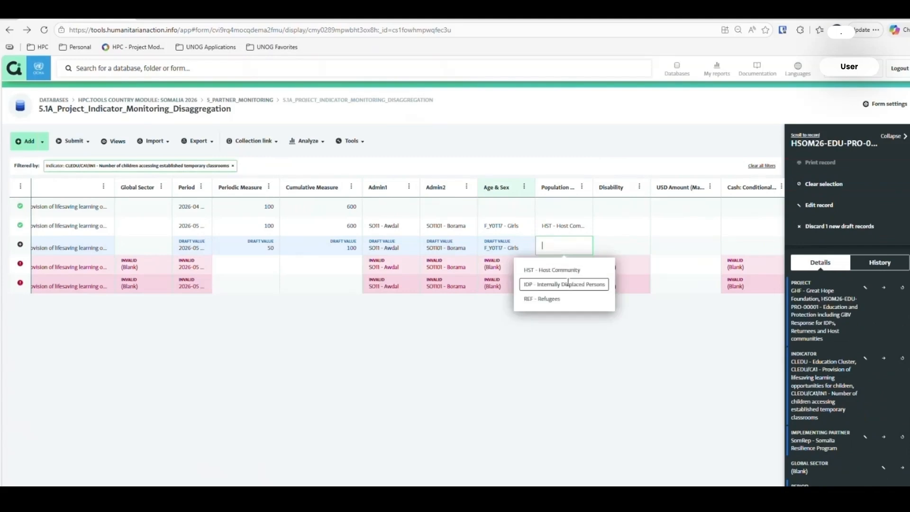
click(569, 284)
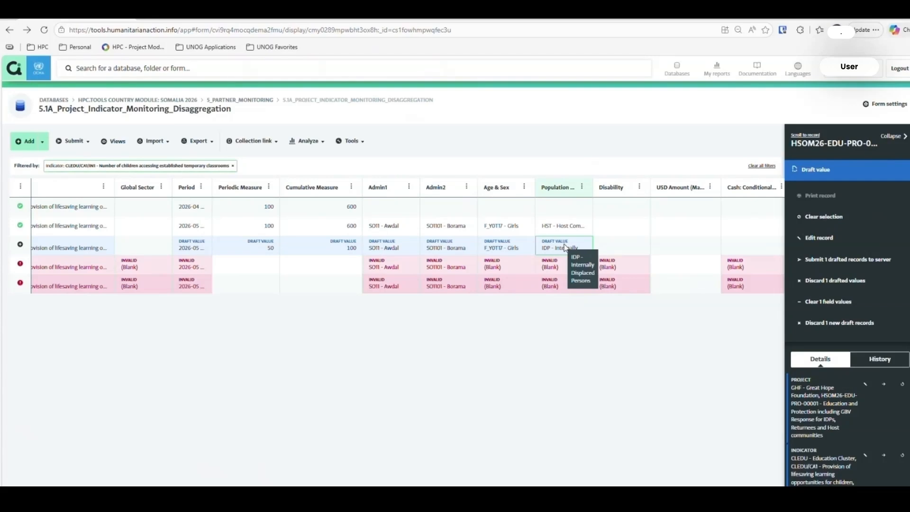
Set the second new record's Periodic Measure to 50 and its Cumulative Measure to 100.
click(262, 269)
text(50)
key(Tab)
text(100)
key(Tab)
key(Tab)
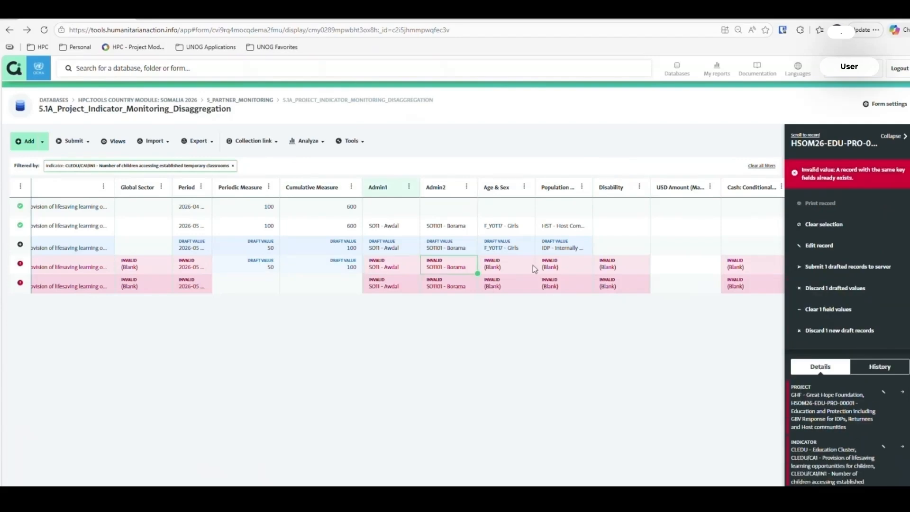
Set the second new record's Age & Sex to M_Y0T17 - Boys and its population group to IDP - Internally Displaced Persons.
double_click(516, 268)
key(Down)
key(Down)
key(Return)
double_click(565, 264)
key(Down)
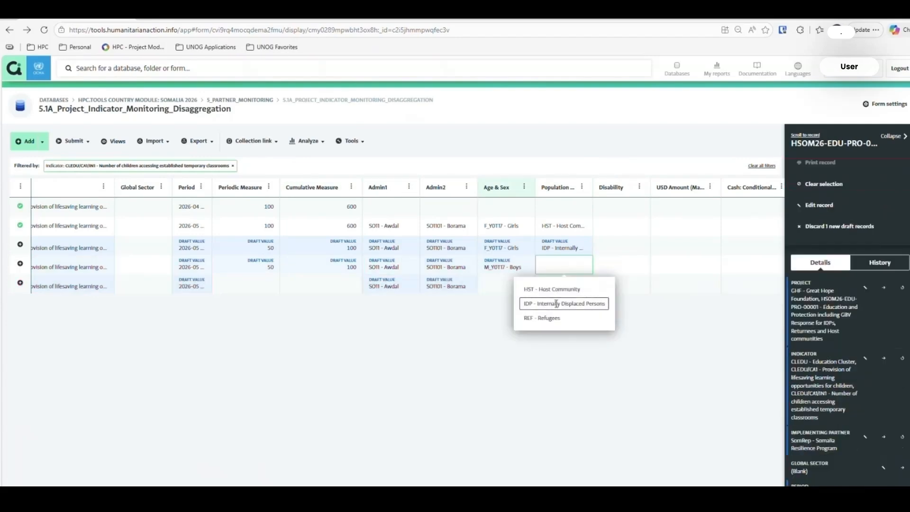
click(557, 304)
Set the third new record's Periodic Measure to 3 and its Cumulative Measure to 13.
click(266, 289)
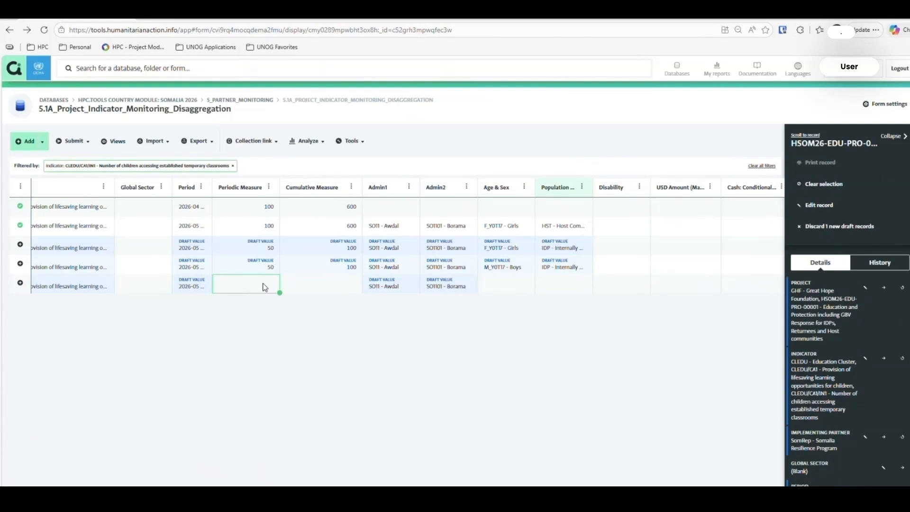
text(3)
key(Tab)
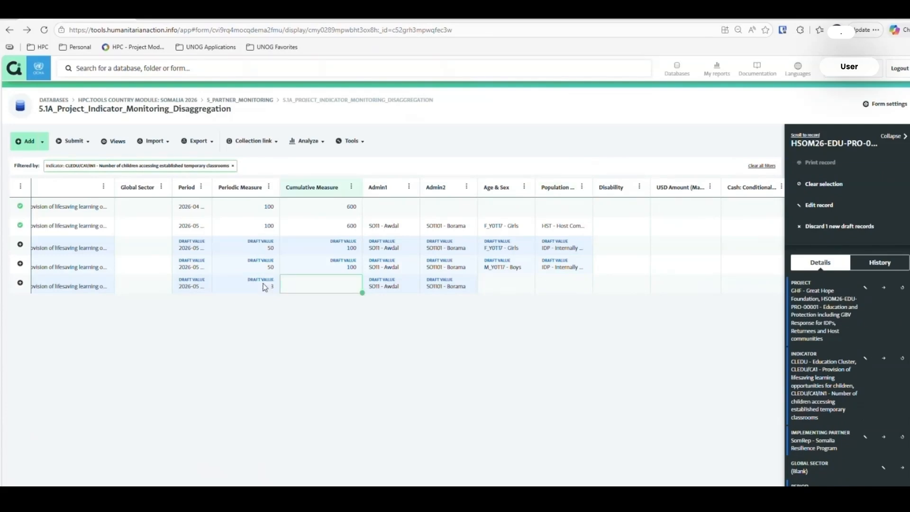
text(13)
key(Tab)
key(Tab)
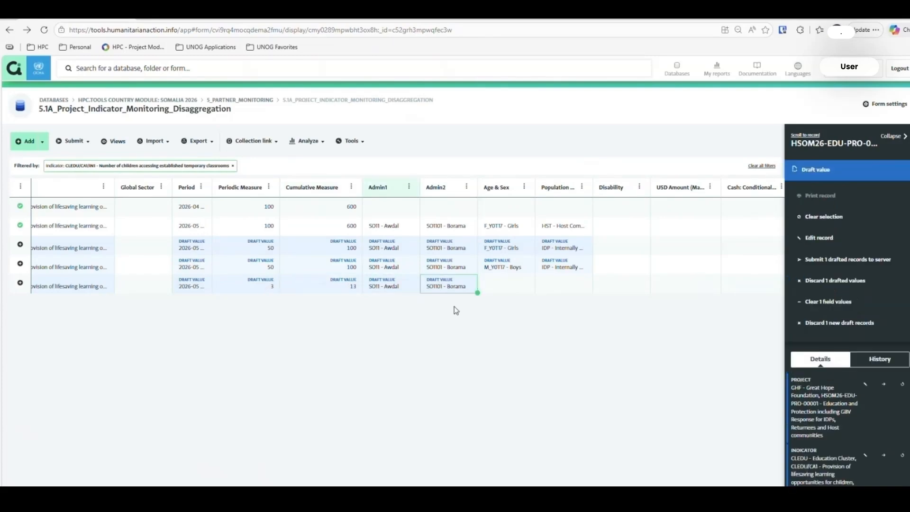
key(Tab)
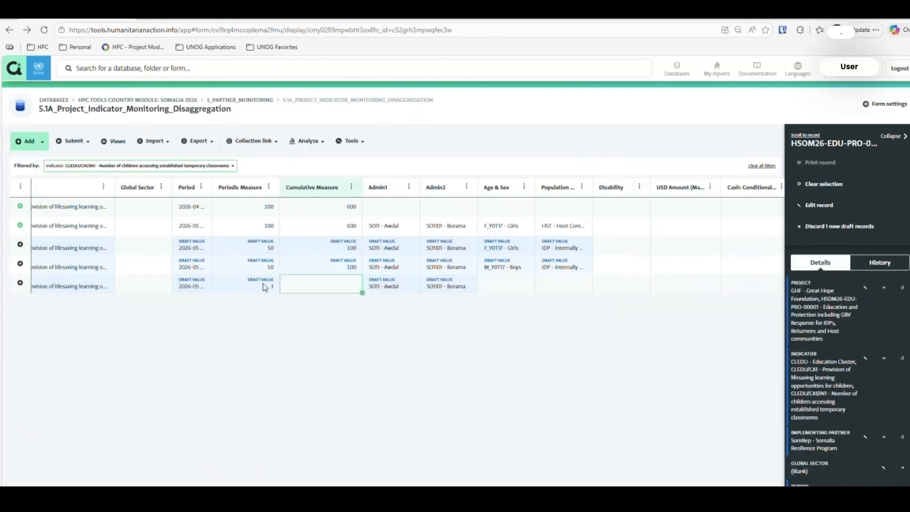
text(13)
key(Tab)
key(Tab)
key(Tab)
Set the third new record's Disability to the DSB option and check it against the record's measures.
click(617, 289)
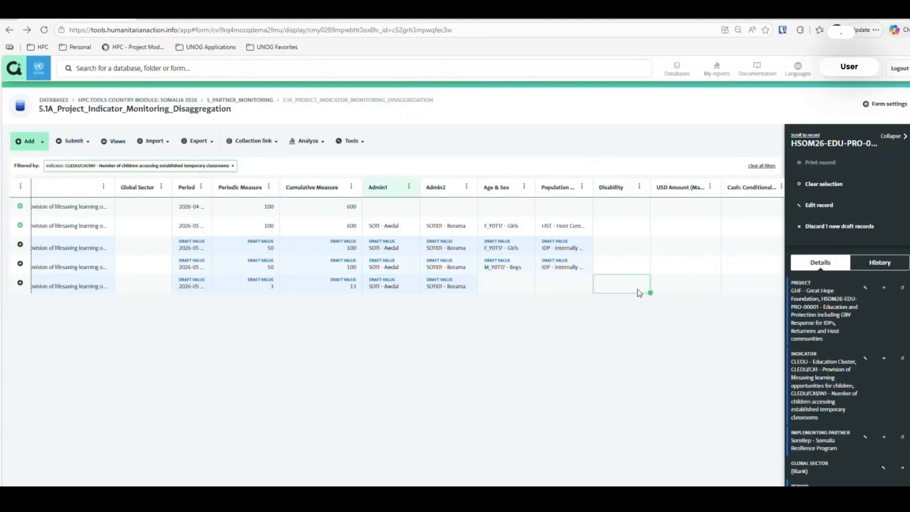
click(638, 289)
click(621, 308)
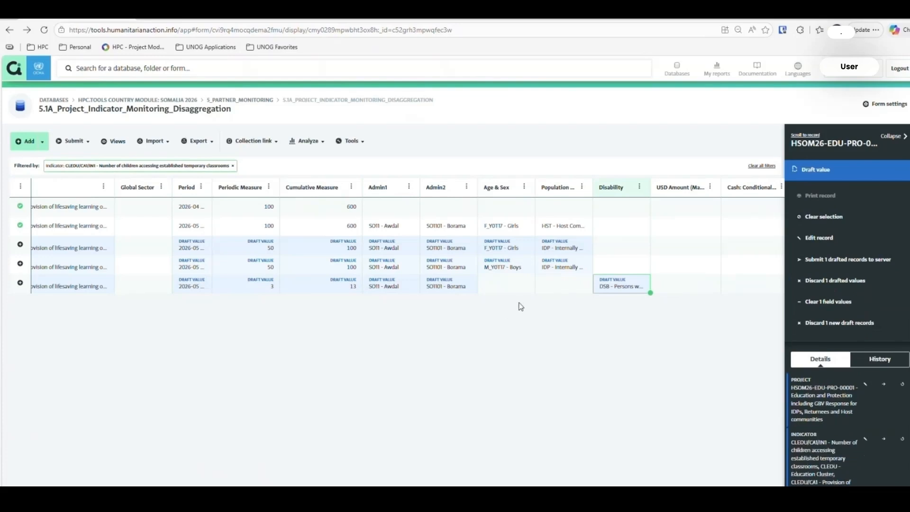
click(308, 287)
click(270, 292)
click(632, 290)
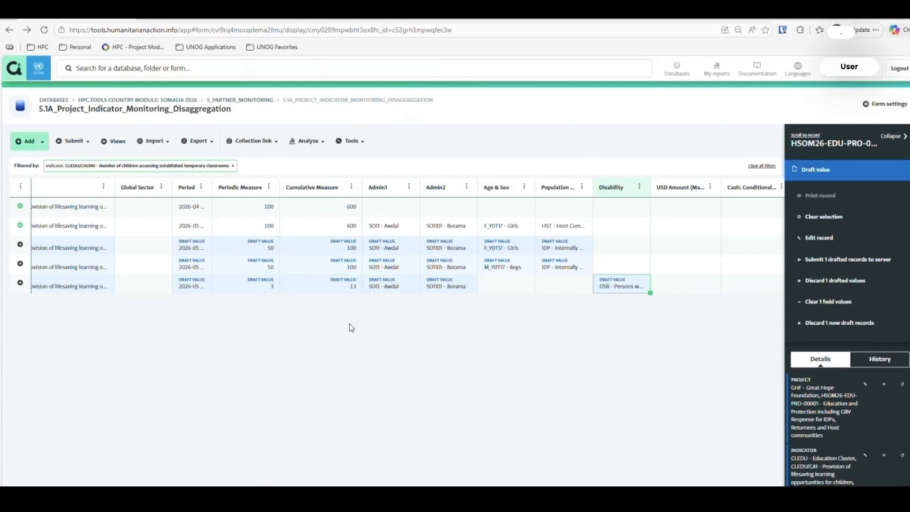
Clear the Education indicator filter and check the required disaggregation of the multi-purpose cash (MPC) household record.
scroll(130, 317, left, 10)
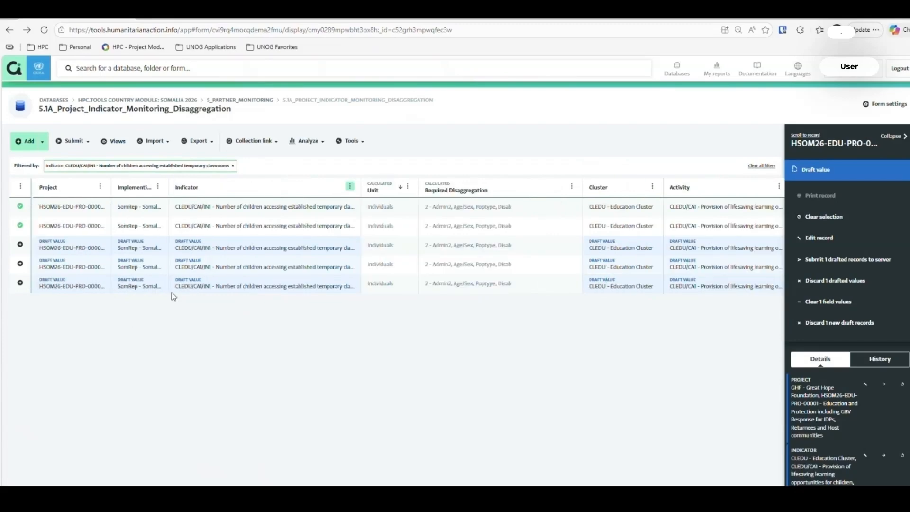
click(233, 166)
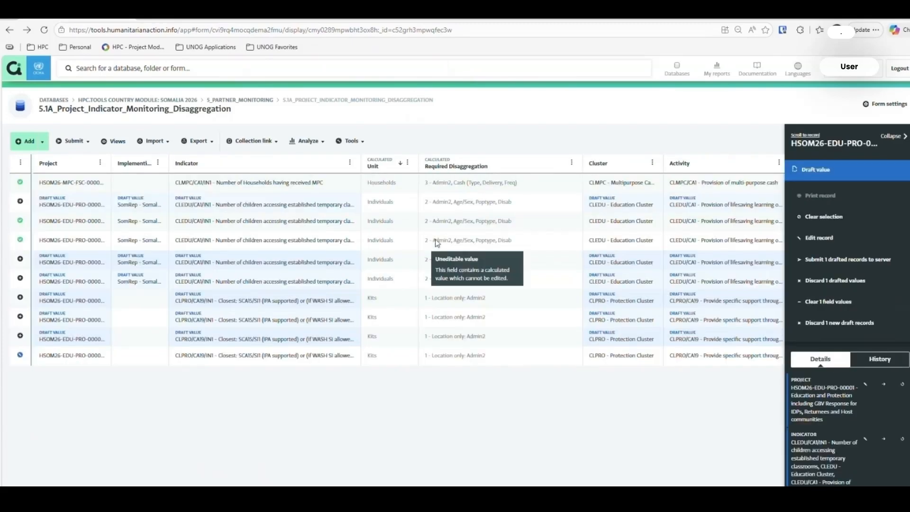
click(269, 190)
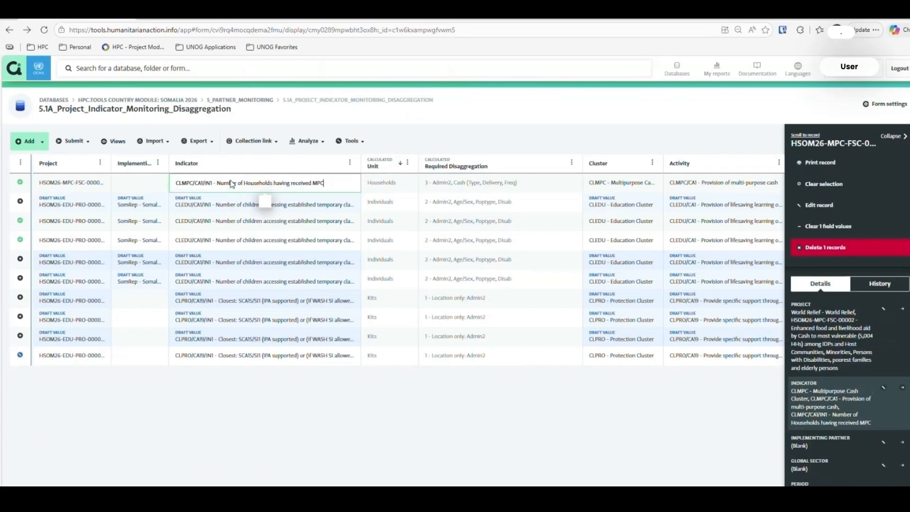
click(467, 189)
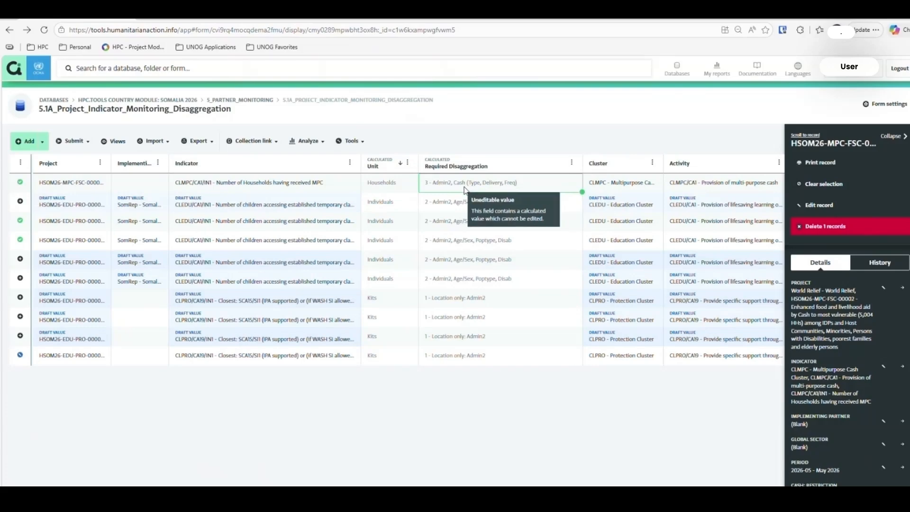
Filter the records by the indicator CLMPC/CA1/IN1 - Number of Households having received MPC.
click(350, 163)
click(341, 276)
text(CLMPC/CA1/IN1 - Number of Households having received MPC)
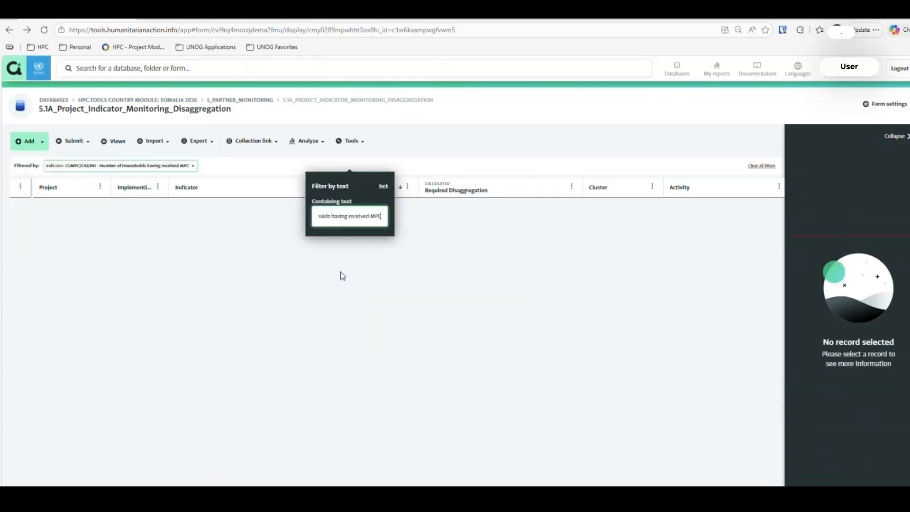
click(245, 209)
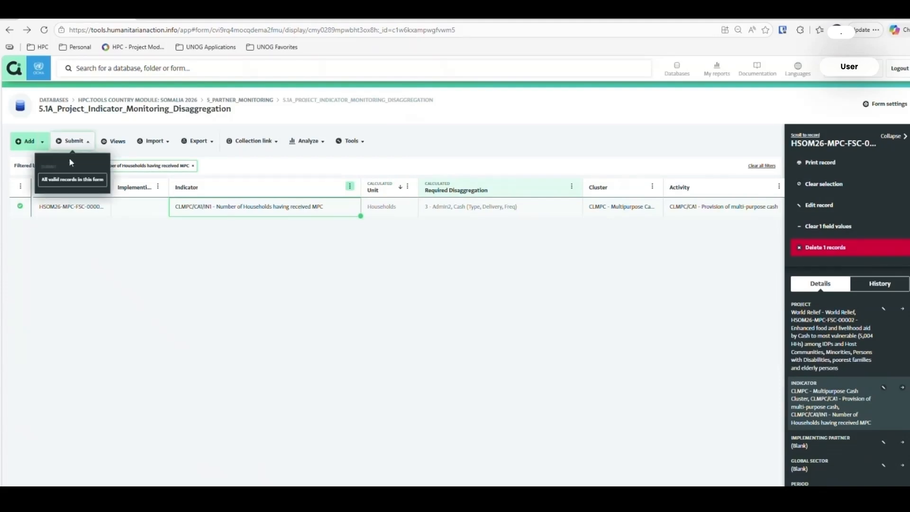
Add three rows below the MPC record and copy its project, indicator, cluster, activity and period values into them.
click(42, 147)
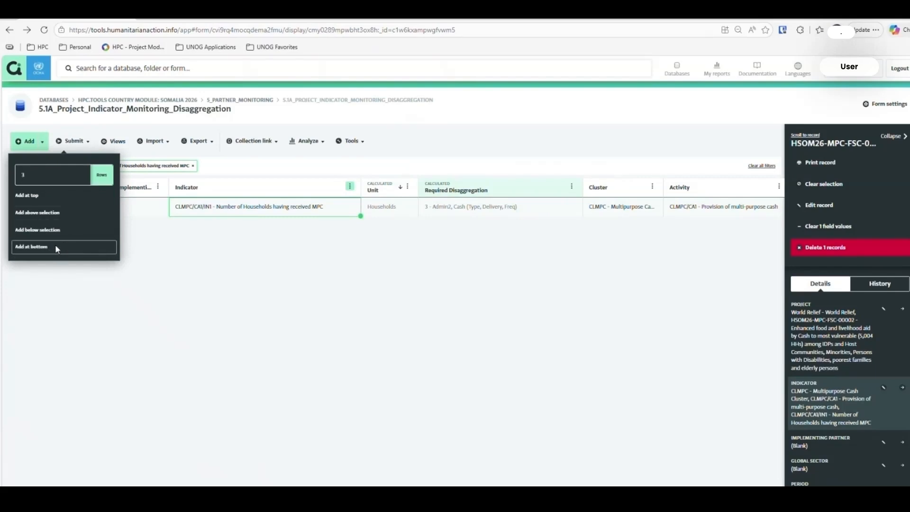
click(55, 245)
drag(67, 208, 698, 210)
key(ctrl+c)
shift+click(701, 268)
key(ctrl+v)
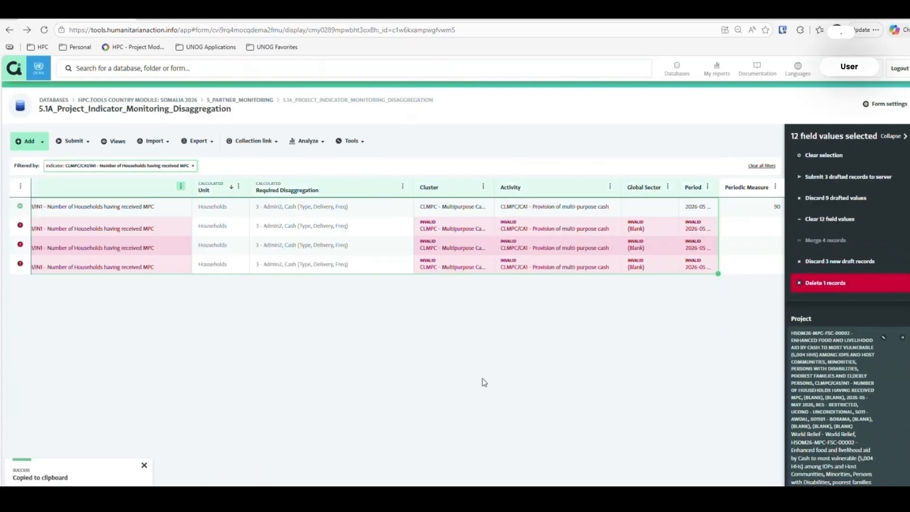
Set Admin1 of the three new MPC records to SO11 - Awdal, copied from the existing record.
drag(372, 490, 430, 489)
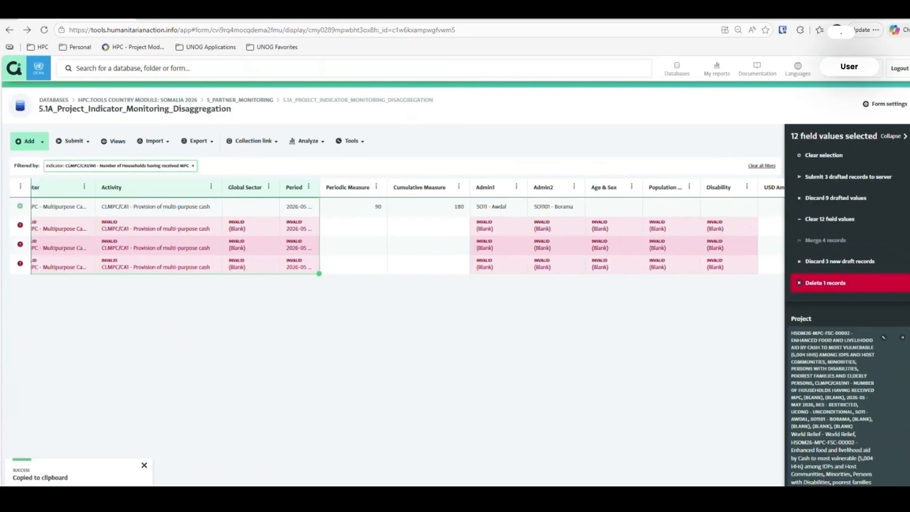
click(360, 234)
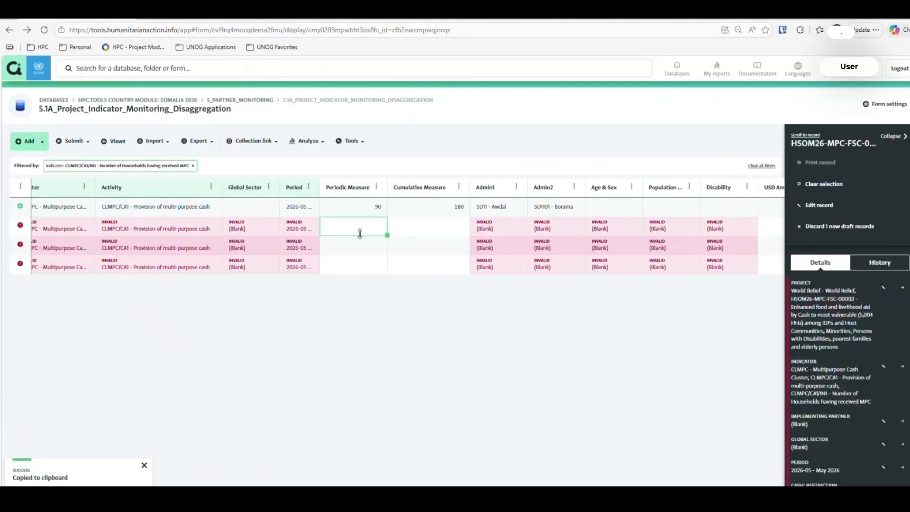
click(488, 210)
drag(491, 230, 491, 266)
key(ctrl+v)
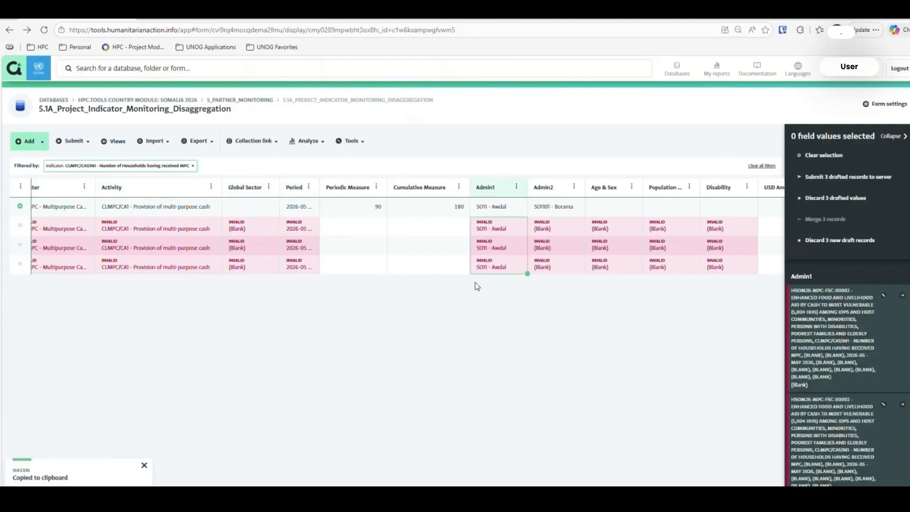
Set Admin2 of the three new records to SO1102 - Baki, SO1103 - Lughaye and SO1104 - Zeylac.
click(564, 215)
click(565, 225)
click(566, 225)
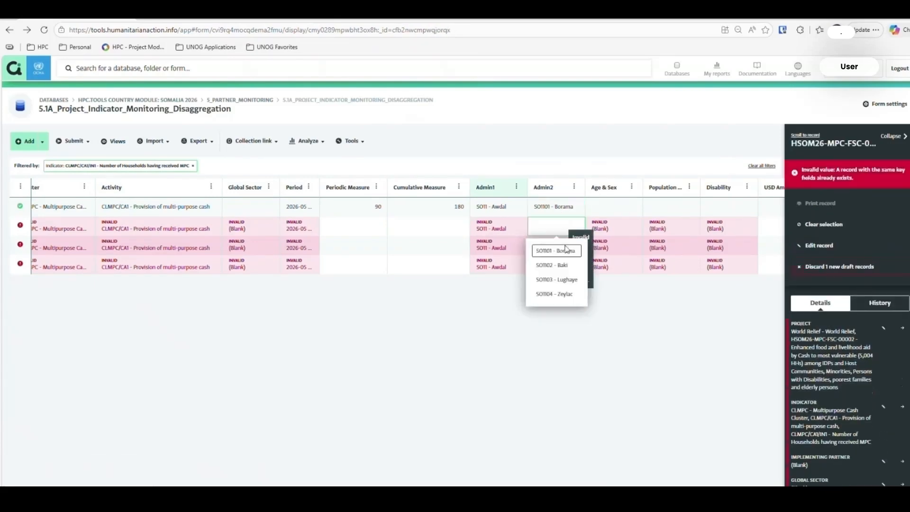
click(565, 250)
click(560, 246)
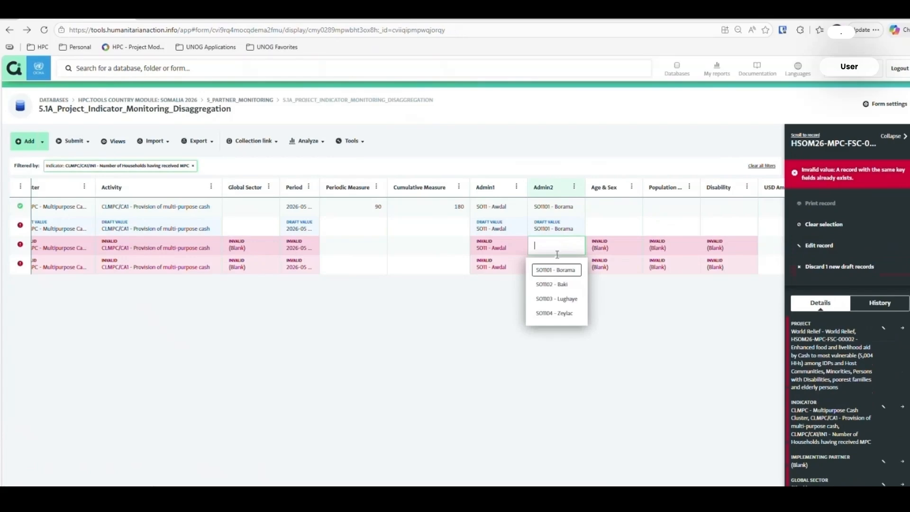
click(557, 268)
click(564, 226)
click(558, 265)
click(563, 244)
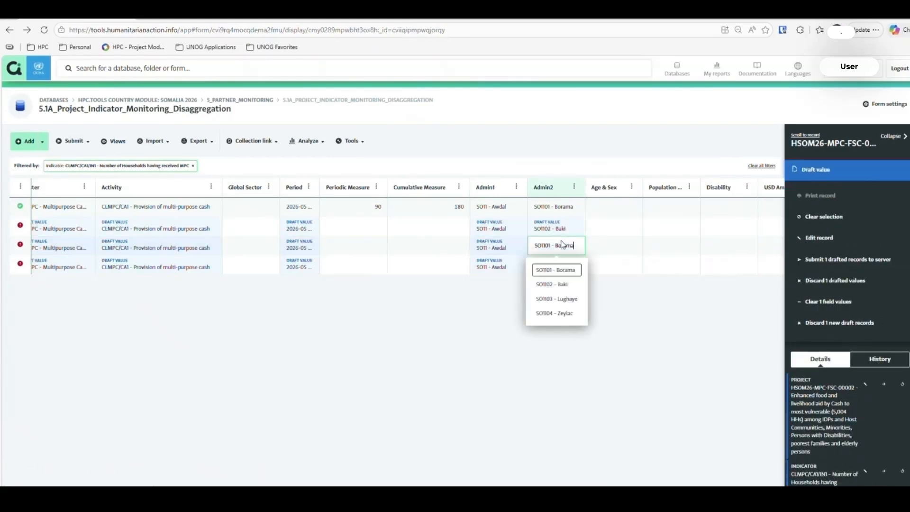
click(553, 297)
Review the Admin2 locations of the MPC records and check the Borama record's Periodic and Cumulative Measures.
click(545, 192)
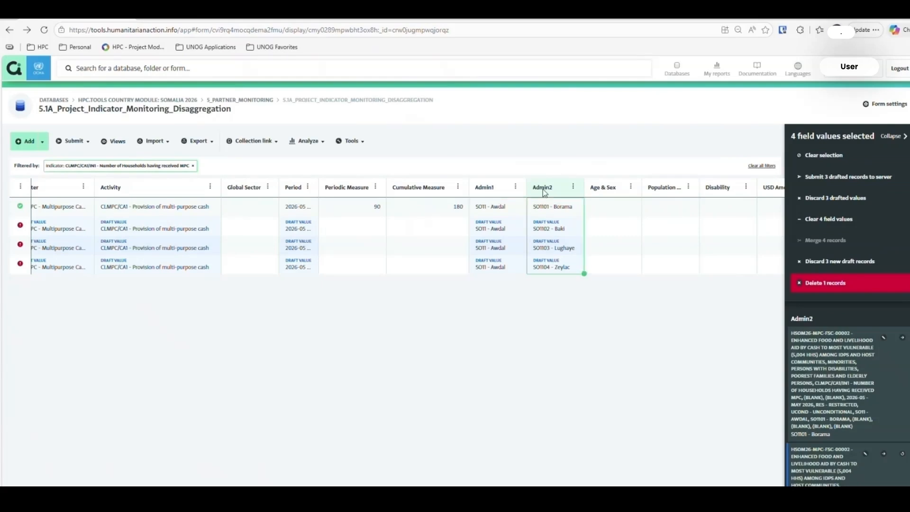
drag(542, 490, 266, 491)
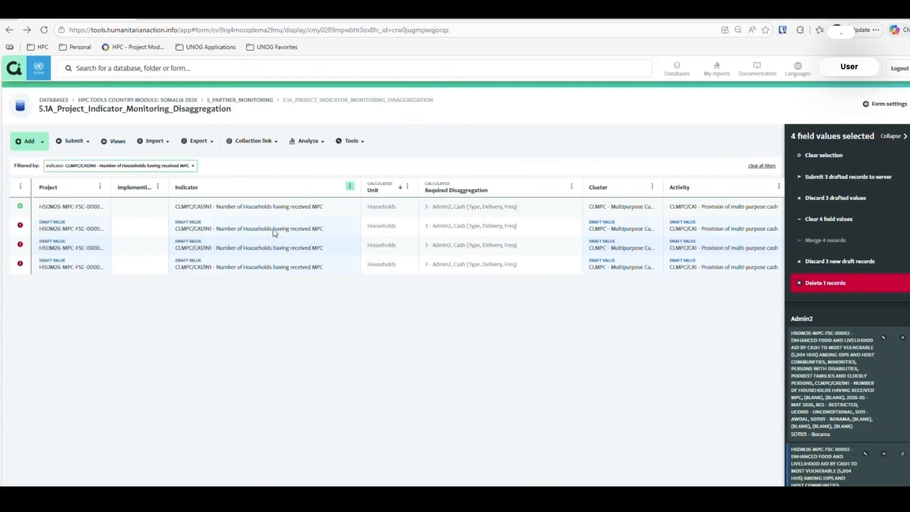
drag(311, 482, 536, 490)
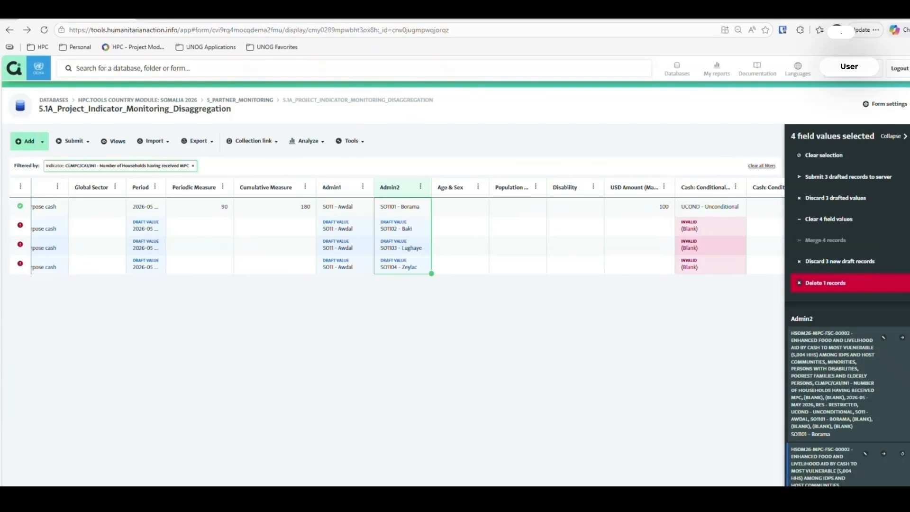
click(220, 227)
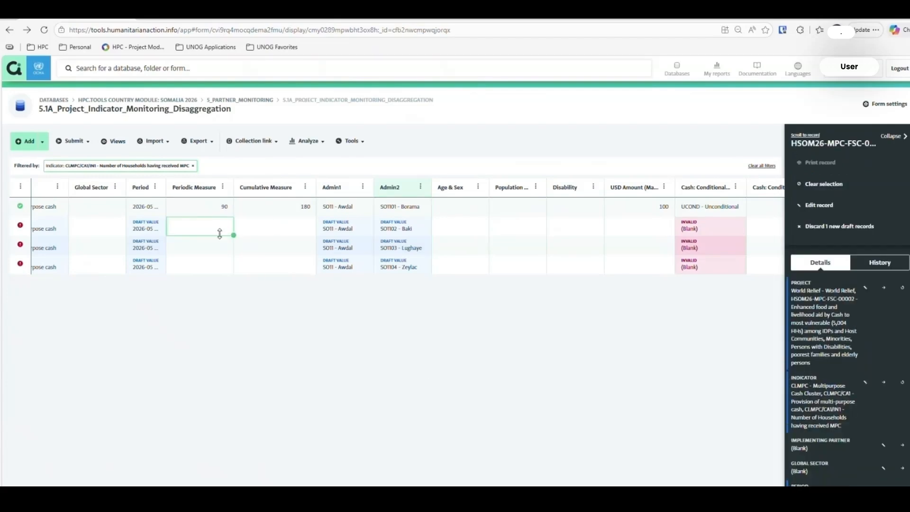
key(Up)
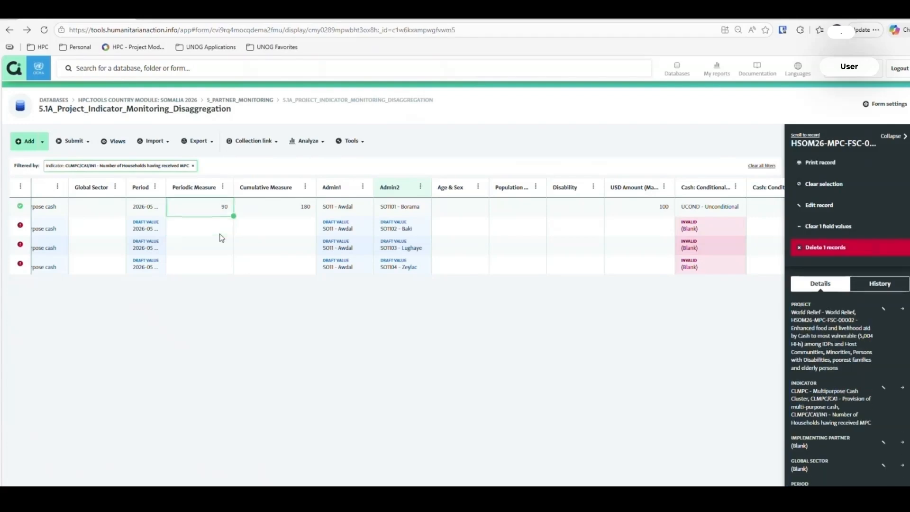
click(384, 212)
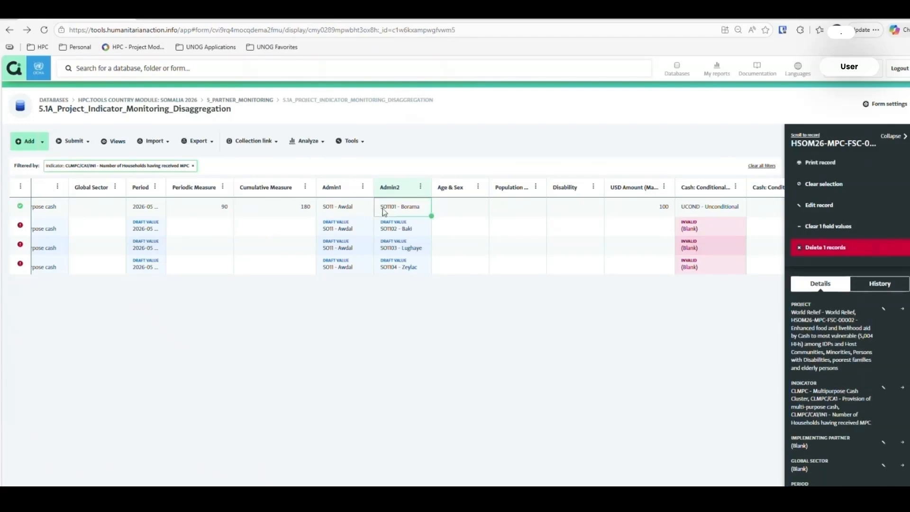
click(293, 208)
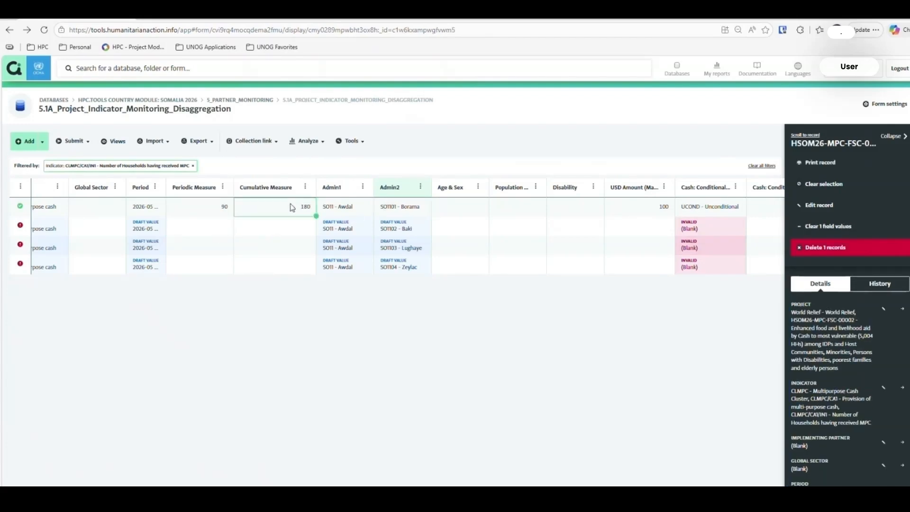
click(394, 208)
Set the Baki record's Periodic Measure to 60 and its Cumulative Measure to 190.
click(224, 229)
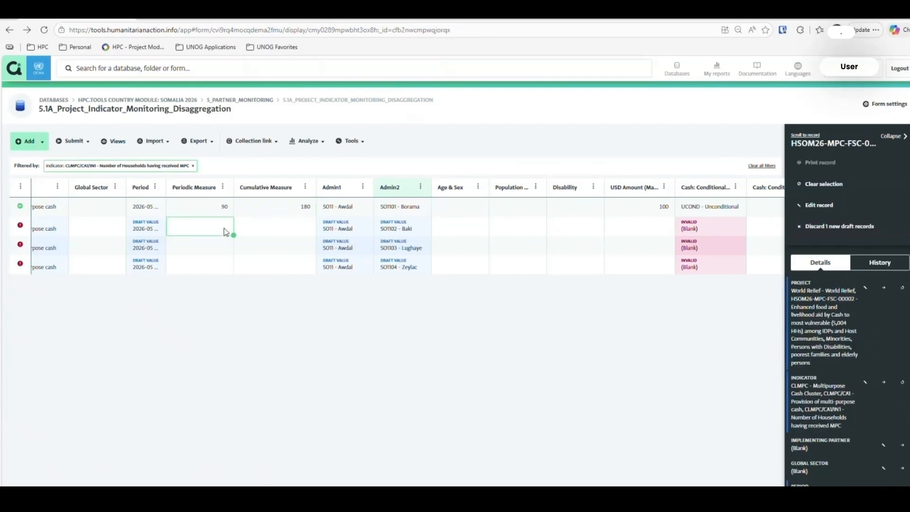
text(60)
key(Tab)
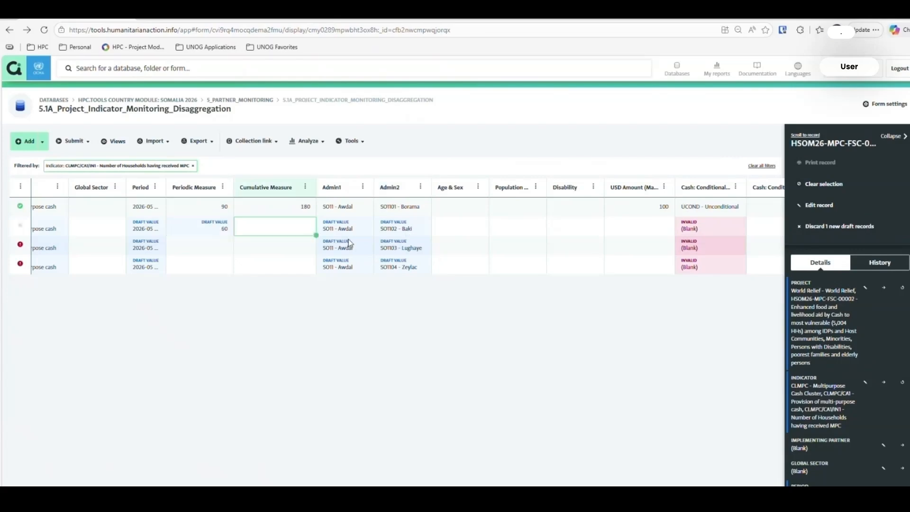
text(190)
key(Tab)
Set the Periodic and Cumulative Measures to 45 and 60 for the Lughaye record and to 30 and 87 for the Zeylac record.
click(213, 252)
text(45)
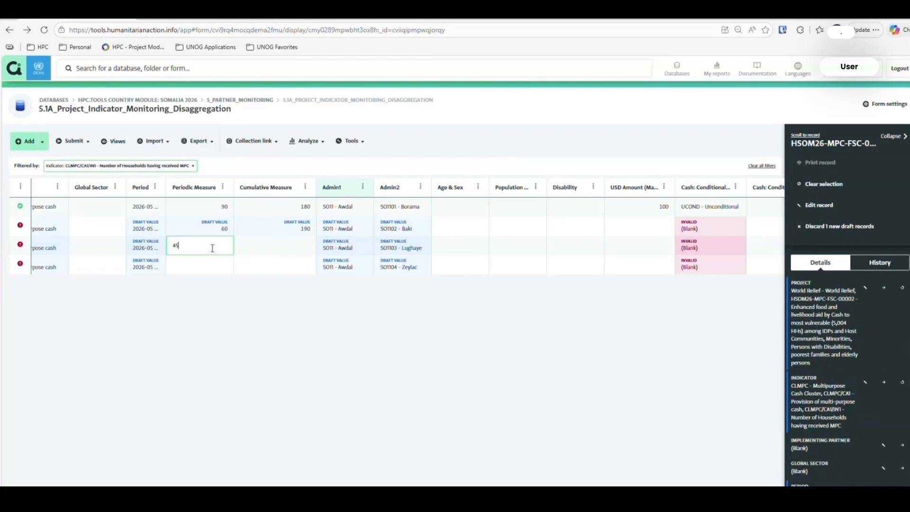
key(Return)
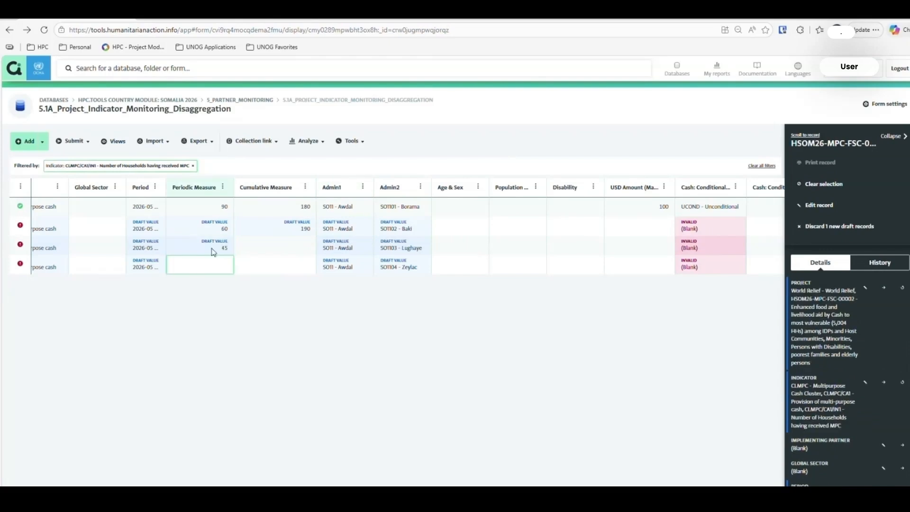
text(30)
key(Tab)
key(Up)
text(60)
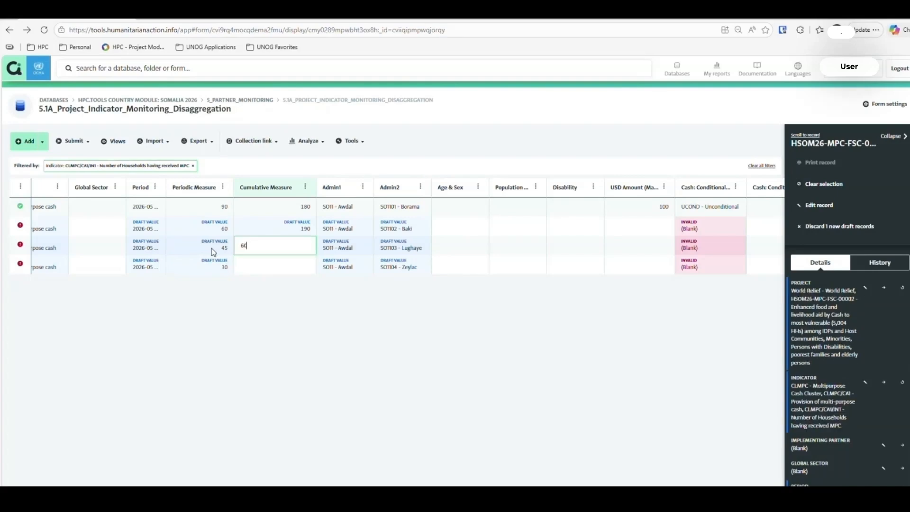
key(Return)
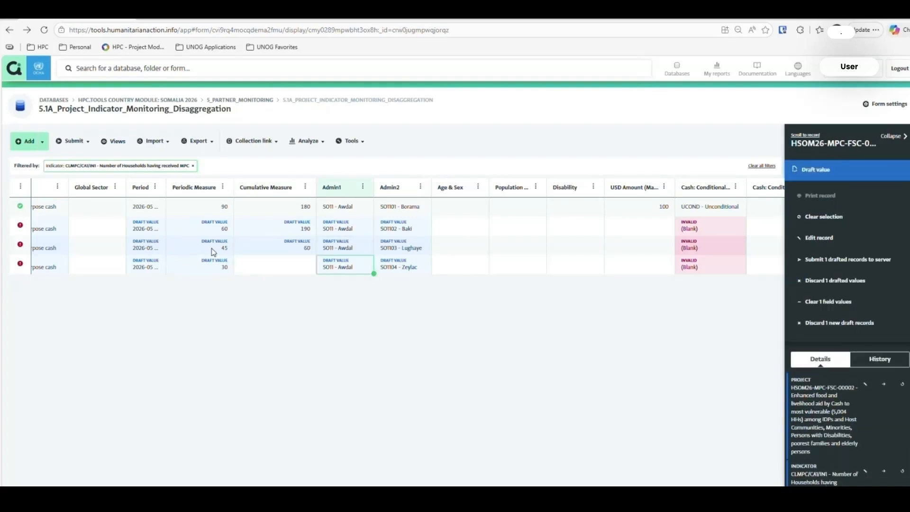
text(87)
key(Tab)
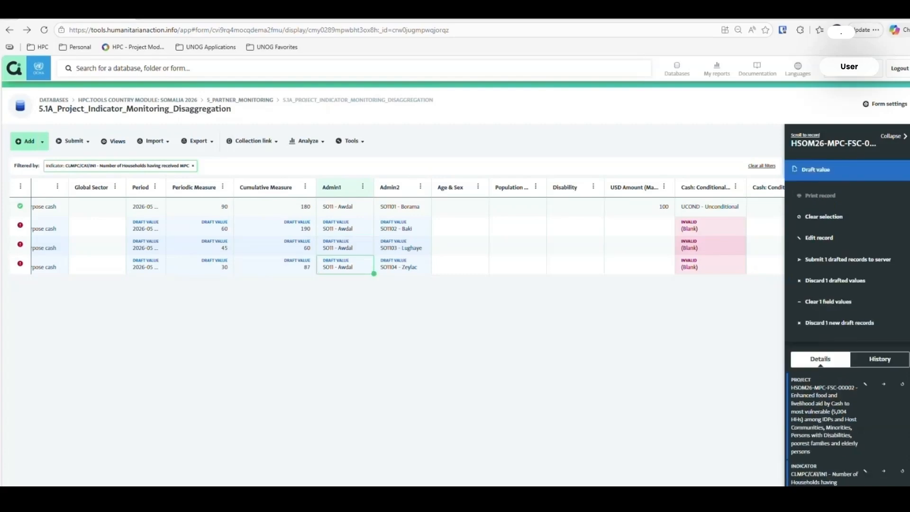
Set the USD Amount (Manual) to 500 for Baki, 800 for Lughaye and 1,000 for Zeylac.
click(634, 214)
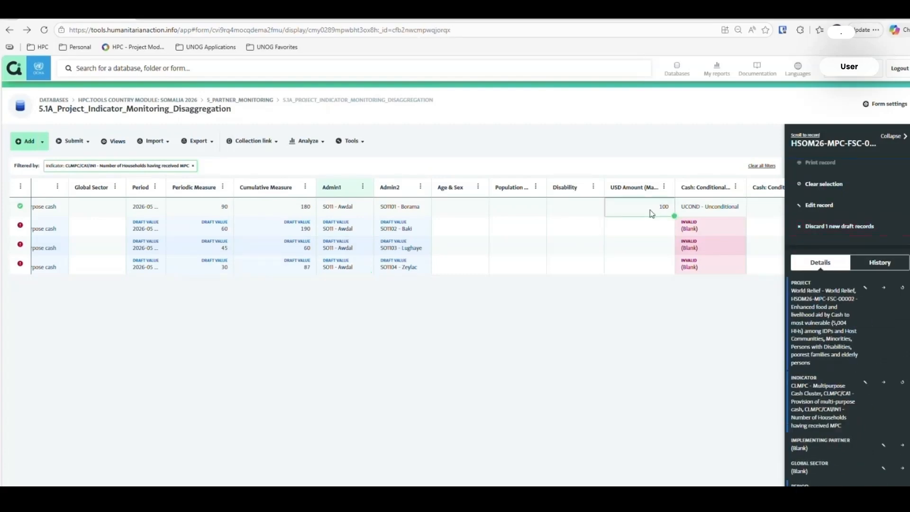
click(650, 228)
text(500)
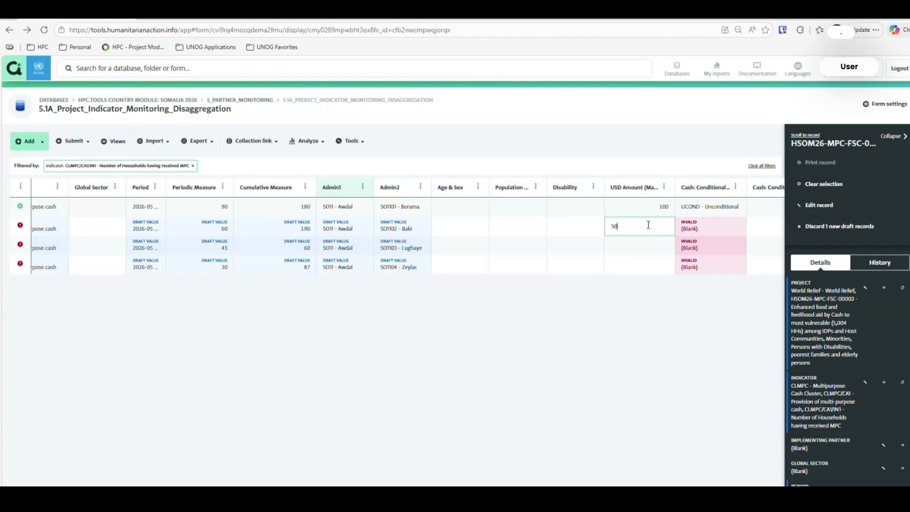
key(Return)
text(800)
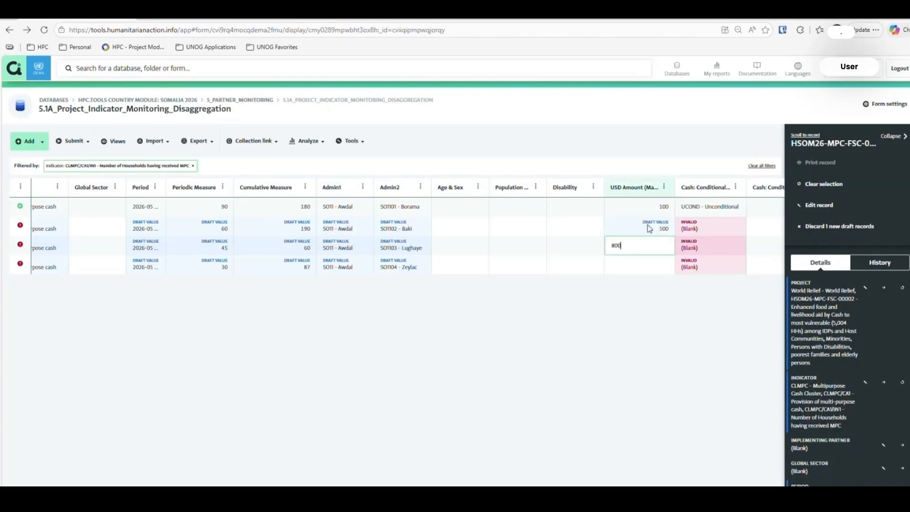
key(Return)
text(1,0)
text(000)
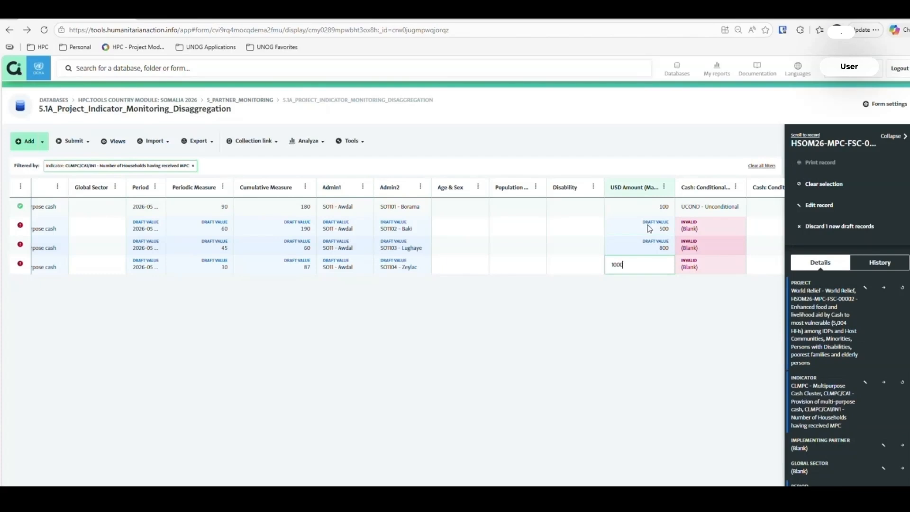
key(Tab)
drag(667, 232, 655, 271)
Set the Cash Conditionality to COND - Conditional for the Baki, Lughaye and Zeylac records.
scroll(653, 273, right, 5)
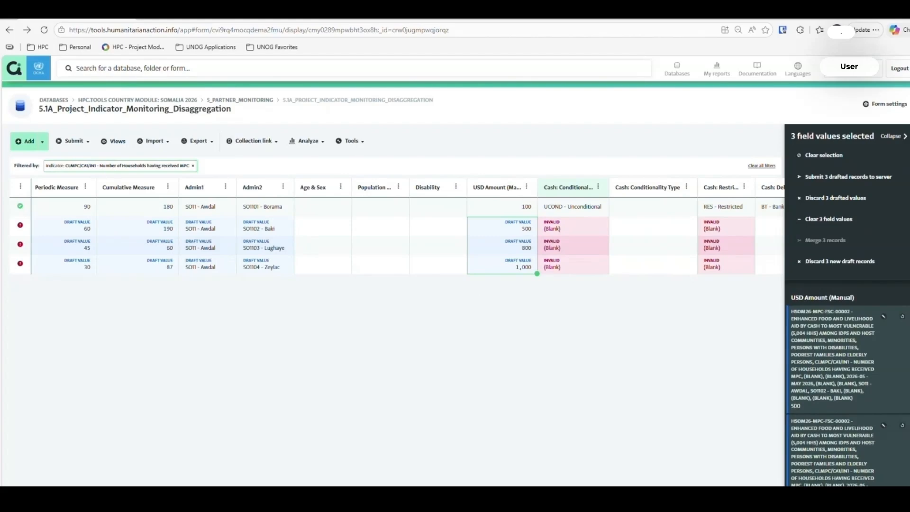
scroll(408, 228, right, 3)
click(495, 232)
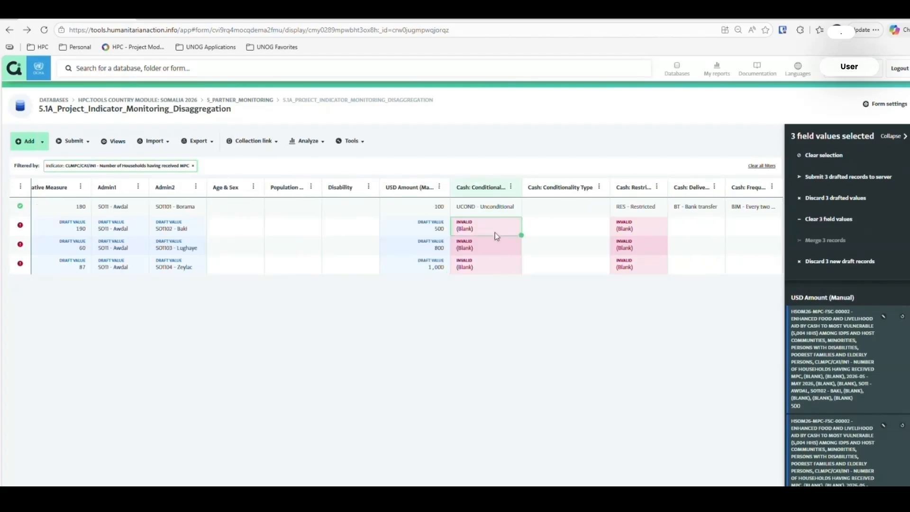
click(506, 213)
click(506, 222)
click(506, 212)
key(ctrl+c)
drag(505, 223, 500, 263)
click(494, 209)
double_click(497, 224)
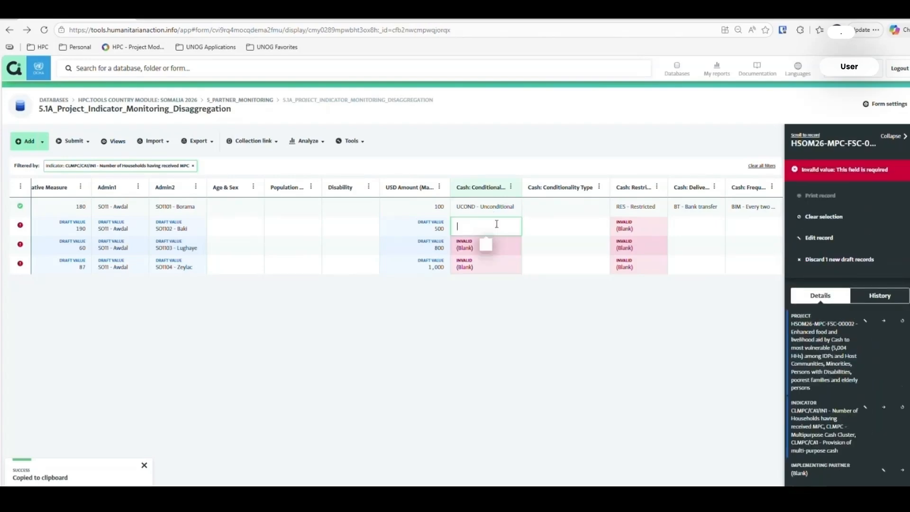
click(491, 249)
key(ctrl+c)
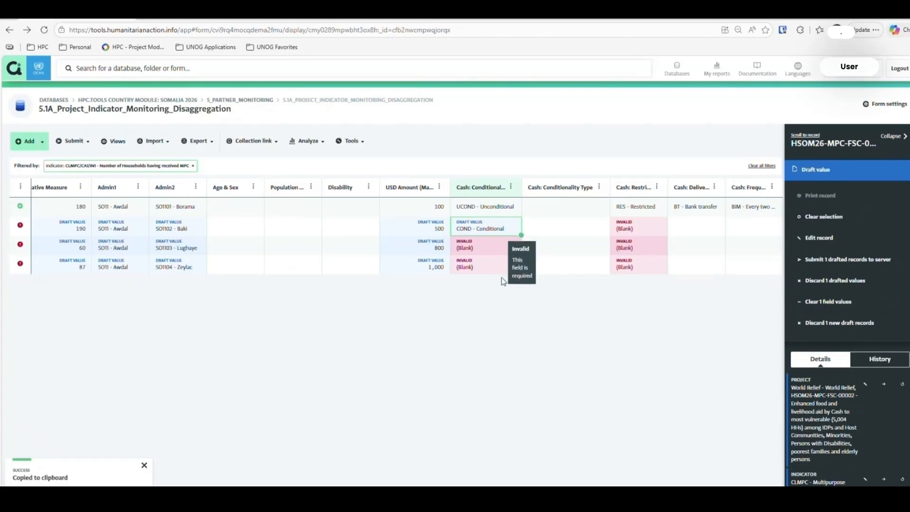
drag(522, 236, 456, 290)
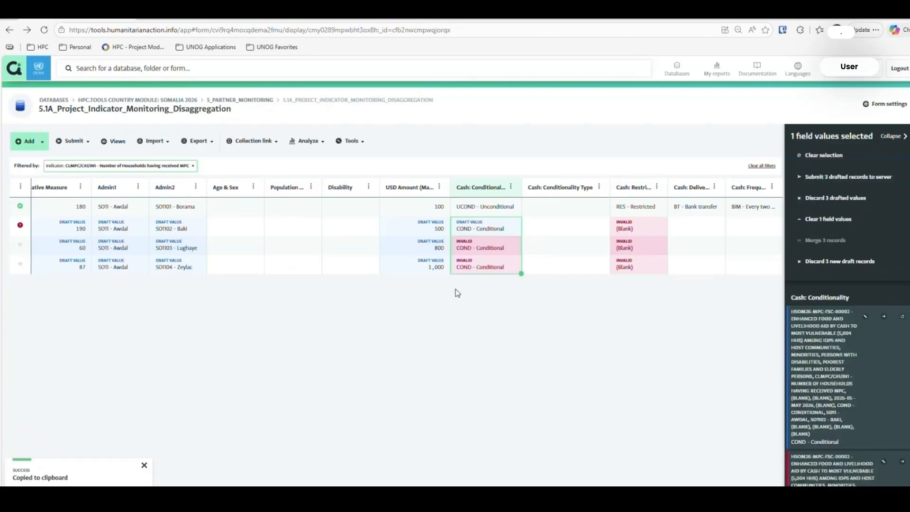
Set the Conditionality Type to Cash for Shelter for Baki, Cash for vaccination for Lughaye and Cash for Work for Zeylac, all with RES - Restricted.
click(554, 236)
click(564, 228)
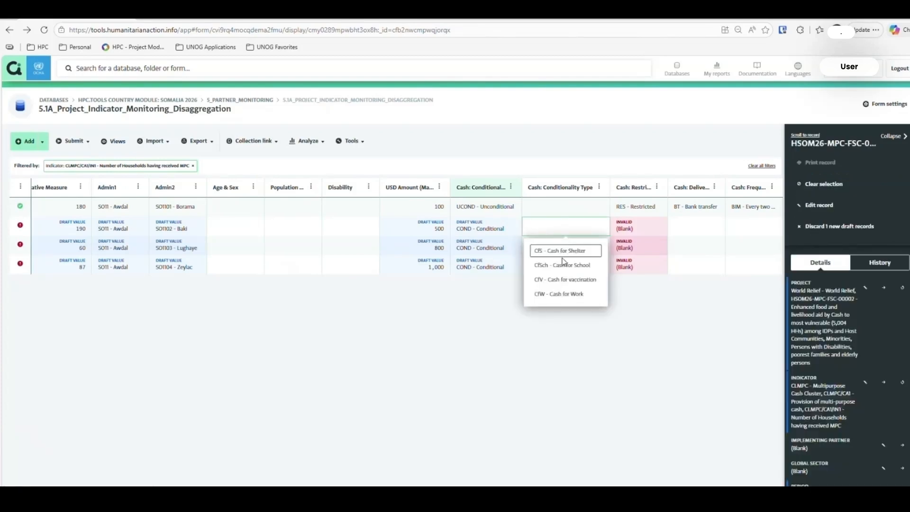
click(564, 252)
key(ctrl+c)
drag(588, 251, 558, 280)
key(ctrl+v)
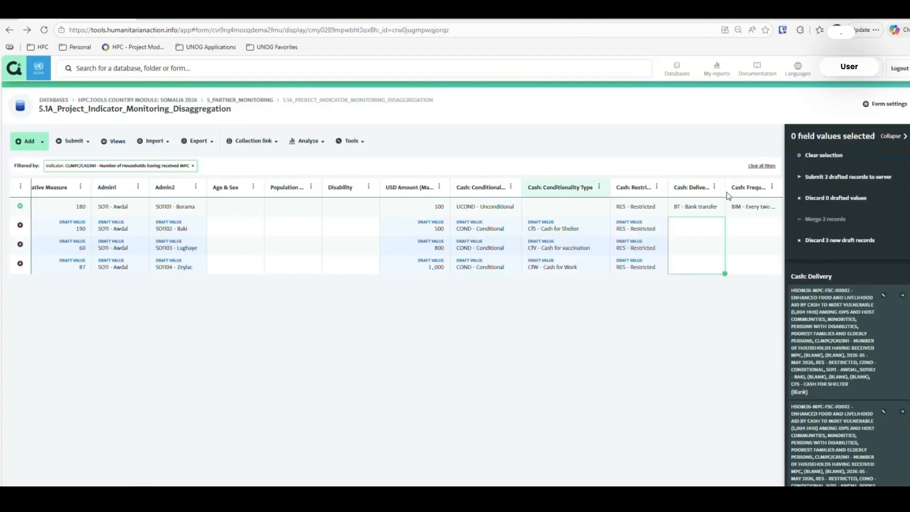
Widen the Cash Delivery column and copy Borama's BT - Bank transfer value to the Baki, Lughaye and Zeylac records.
drag(726, 192, 749, 192)
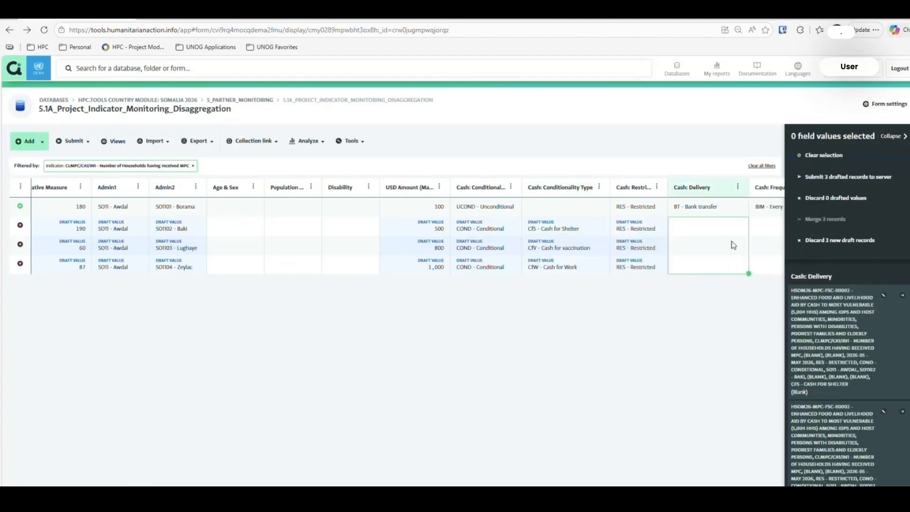
click(711, 211)
key(ctrl+c)
drag(706, 230, 744, 267)
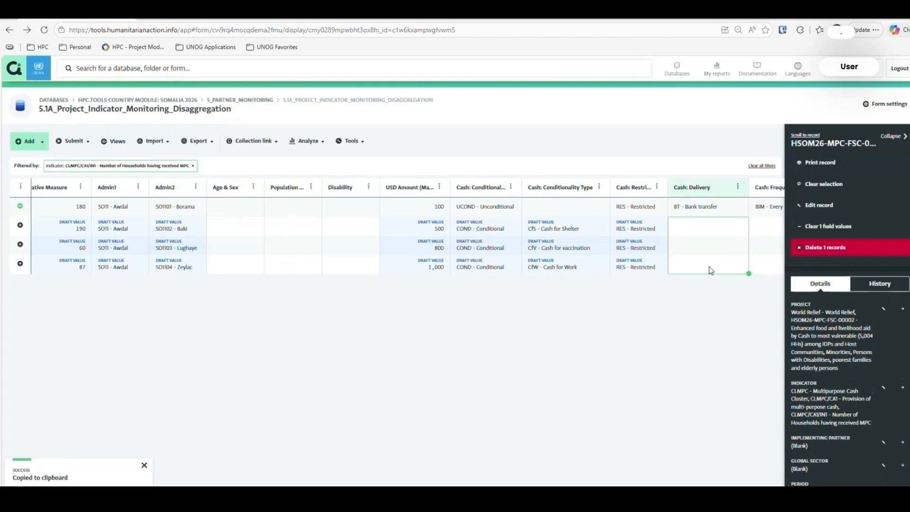
key(ctrl+v)
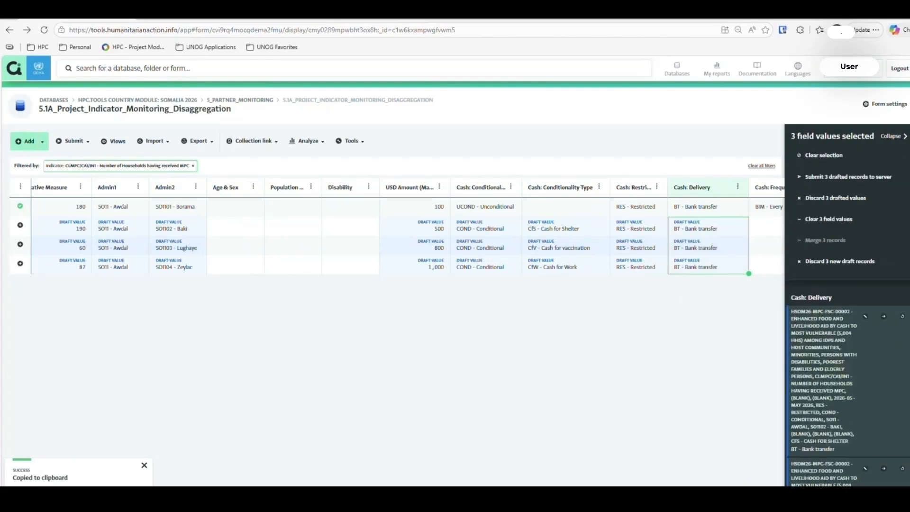
Copy Borama's Cash Frequency, BIM - Every two months, to the three draft records and check the other frequency options.
click(756, 215)
key(ctrl+c)
drag(754, 227, 750, 268)
key(ctrl+v)
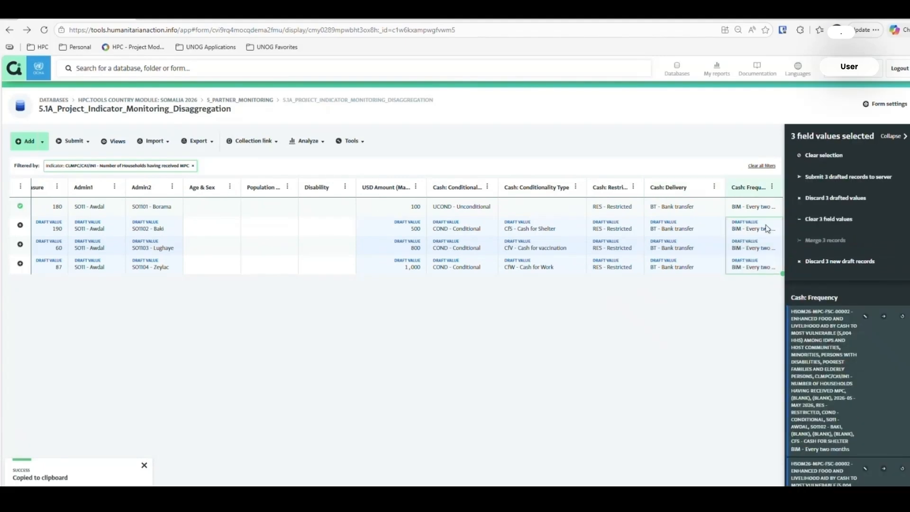
double_click(741, 230)
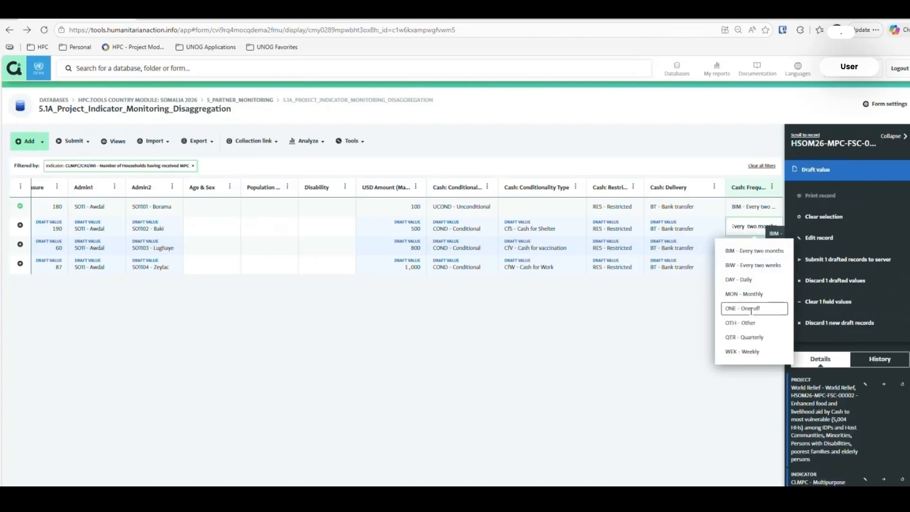
click(647, 275)
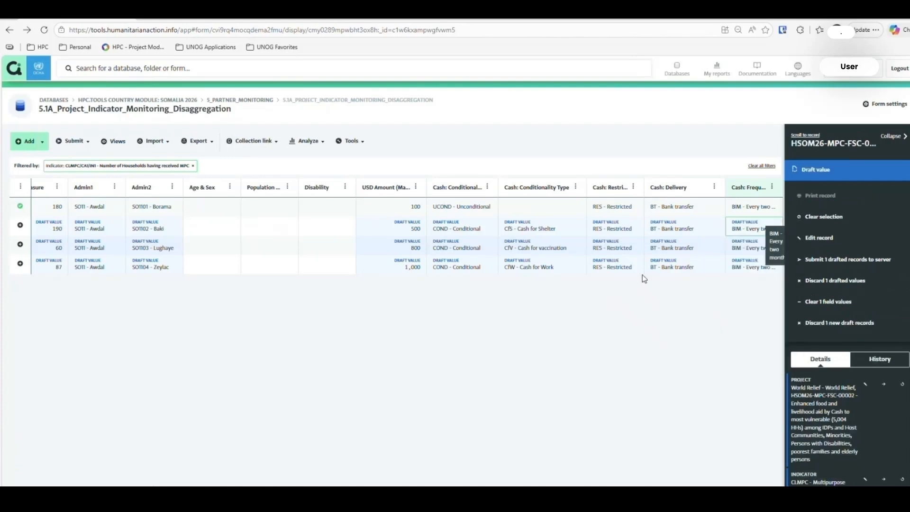
Clear the MPC indicator filter to show every record and submit all valid records in the form.
drag(467, 482, 85, 440)
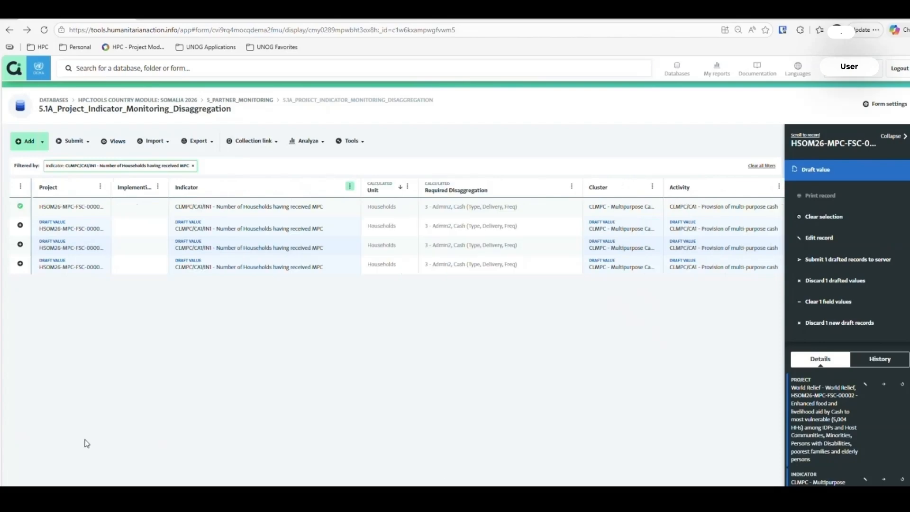
click(193, 165)
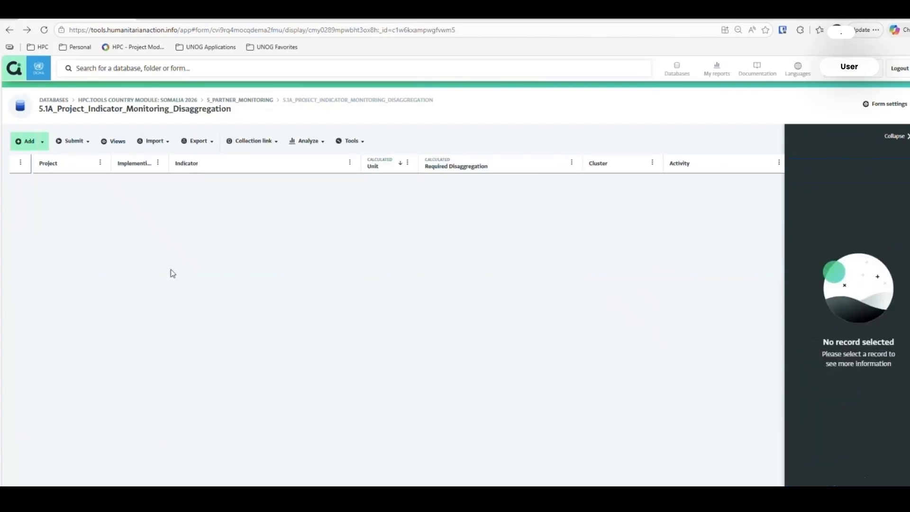
key(ctrl+minus)
key(ctrl+minus)
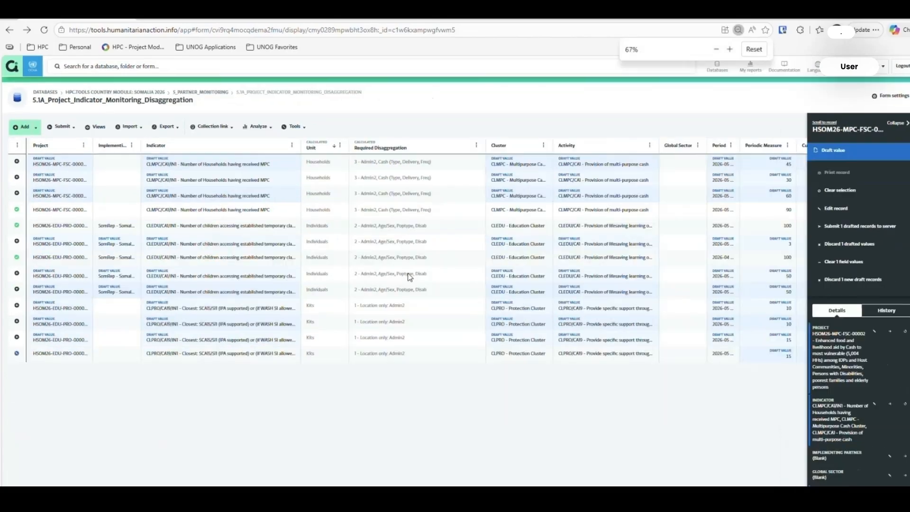
key(ctrl+minus)
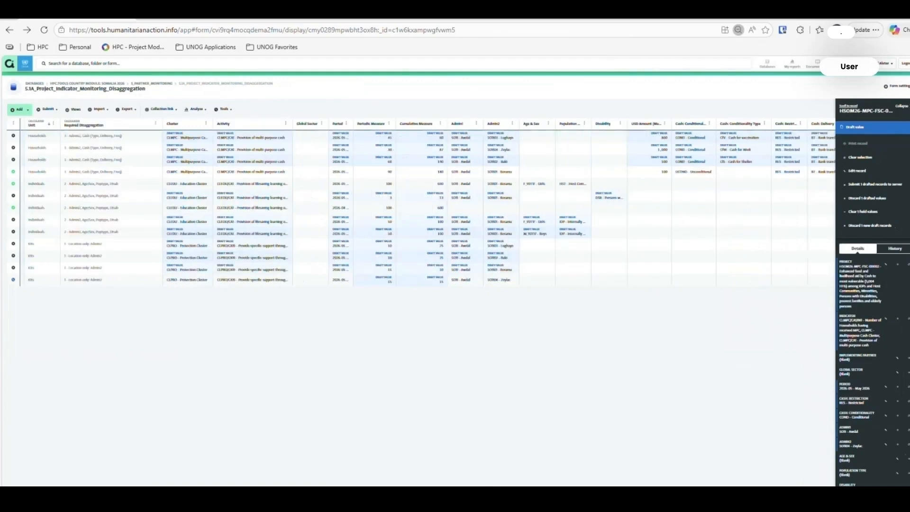
key(ctrl+plus)
key(ctrl+plus)
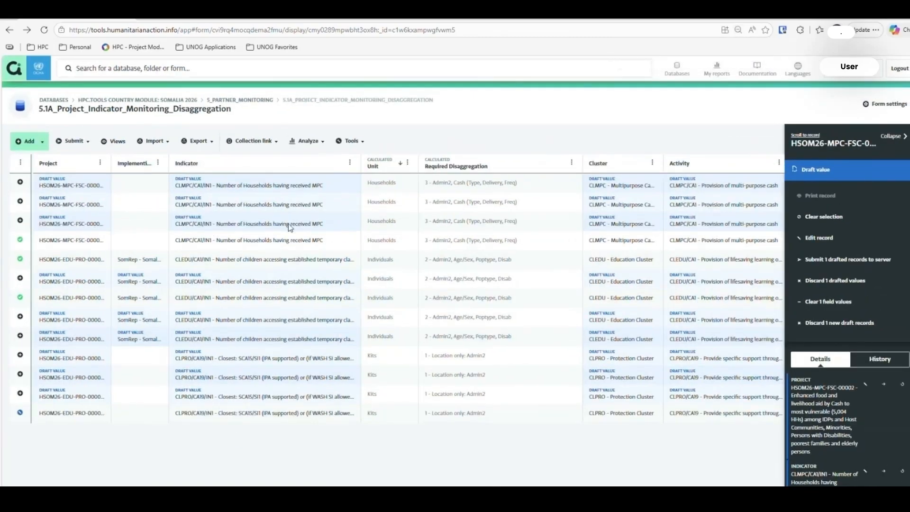
click(88, 148)
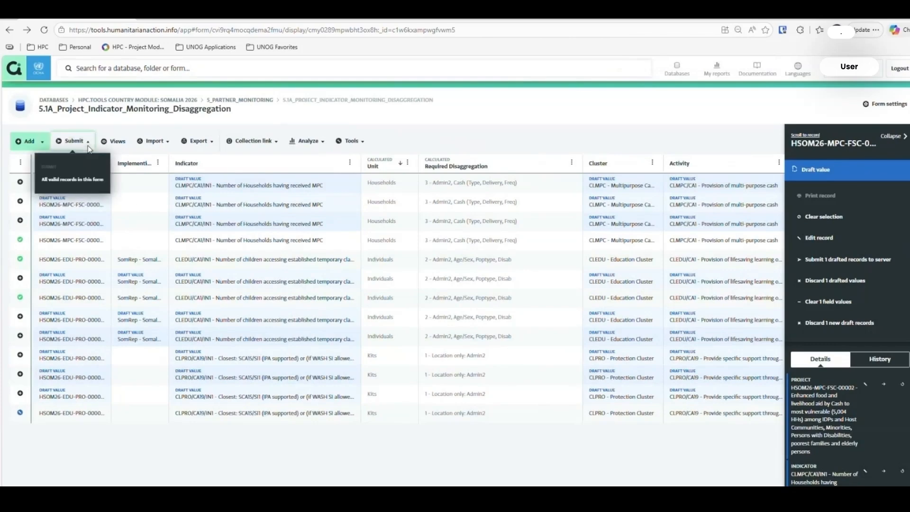
click(79, 179)
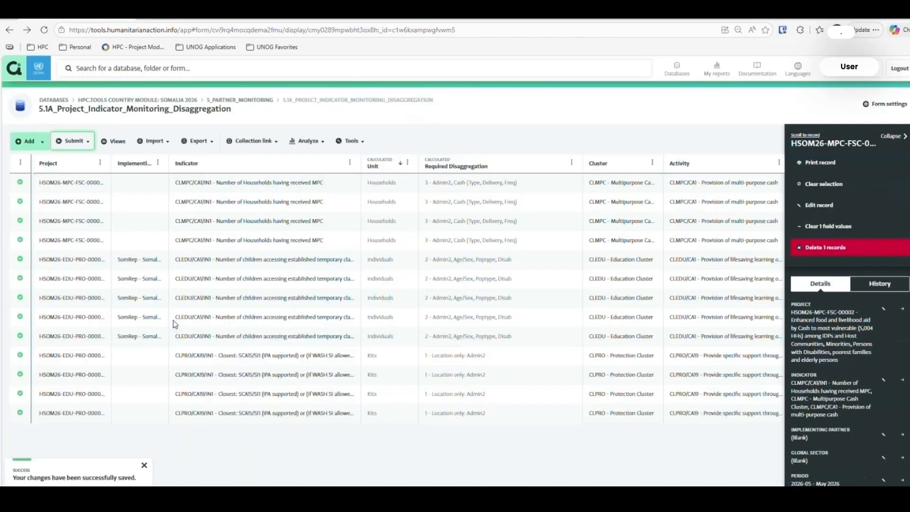